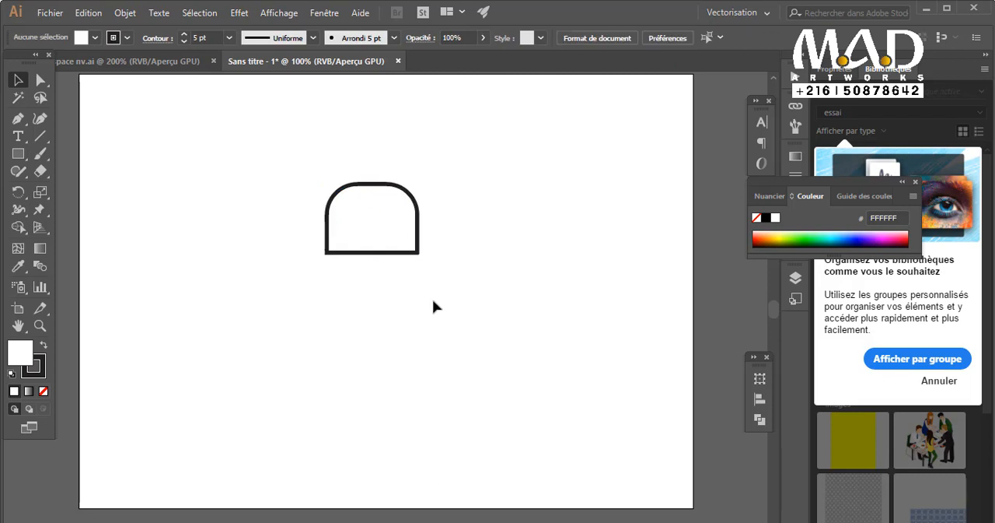
Draw a small circle beside the head shape with the Ellipse tool and set its stroke to 3 pt.
click(26, 161)
click(78, 166)
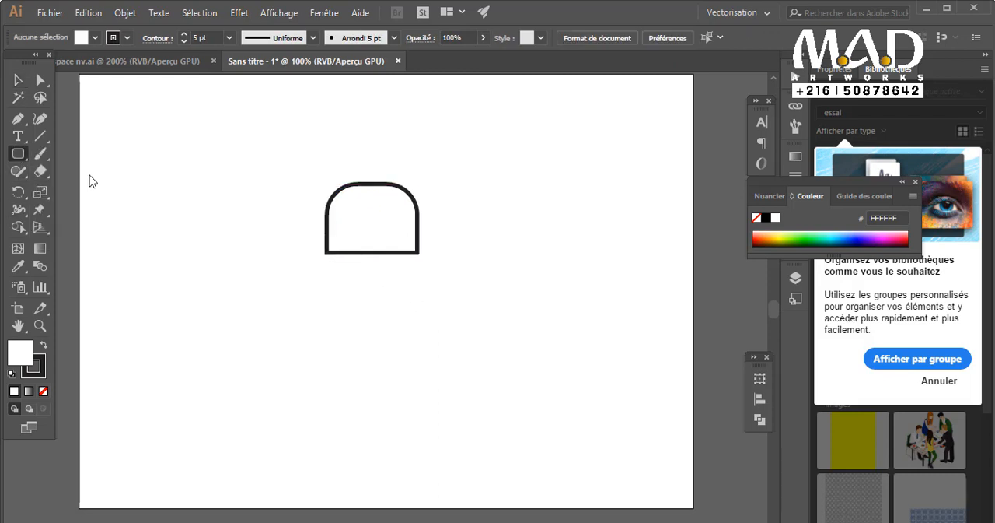
click(25, 161)
click(93, 190)
drag(143, 199, 160, 216)
click(182, 42)
click(182, 42)
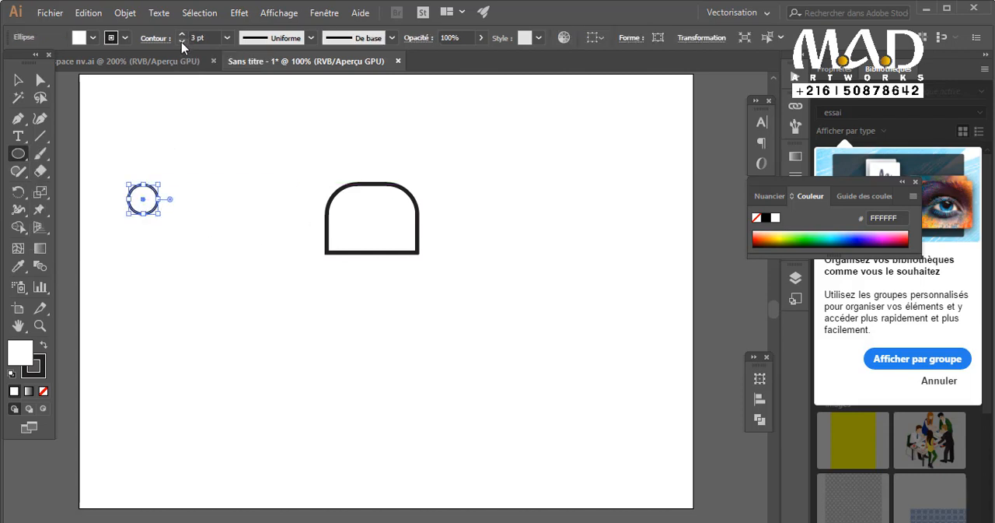
Move the circle into the head as the left glasses lens and duplicate it beside it as the right lens.
click(18, 81)
click(153, 215)
drag(153, 211, 372, 234)
drag(362, 229, 403, 236)
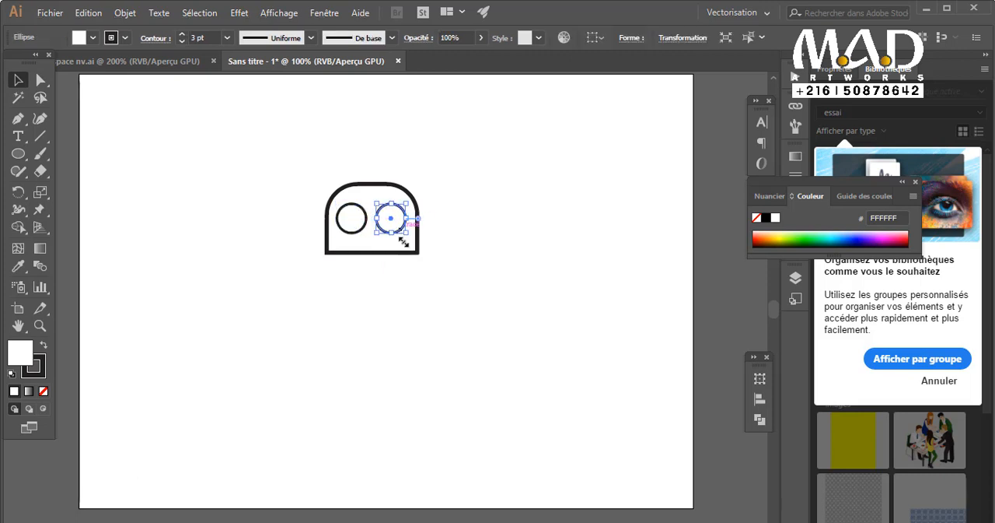
click(412, 276)
Nudge the right lens circle slightly farther from the left lens.
key(ctrl+plus)
drag(411, 341, 509, 262)
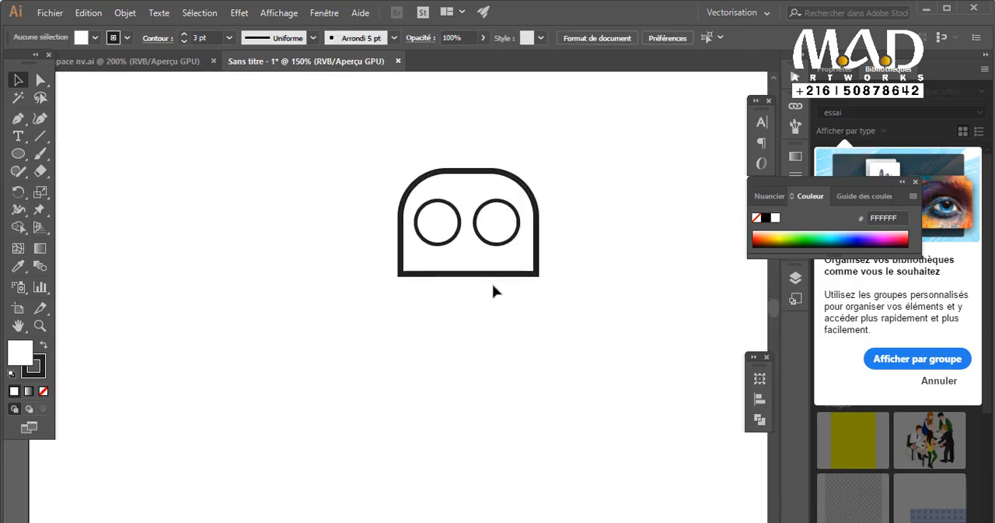
click(477, 265)
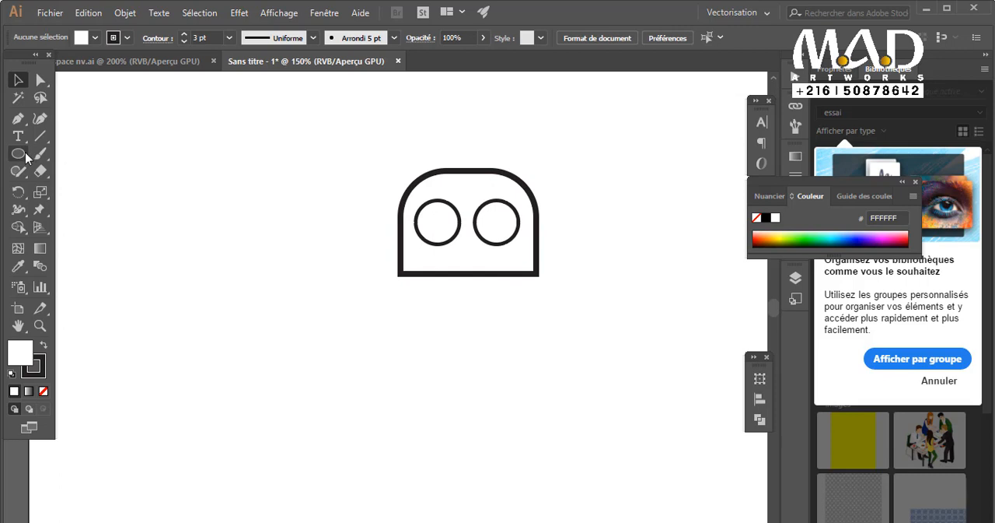
drag(25, 120, 108, 125)
ctrl+click(504, 252)
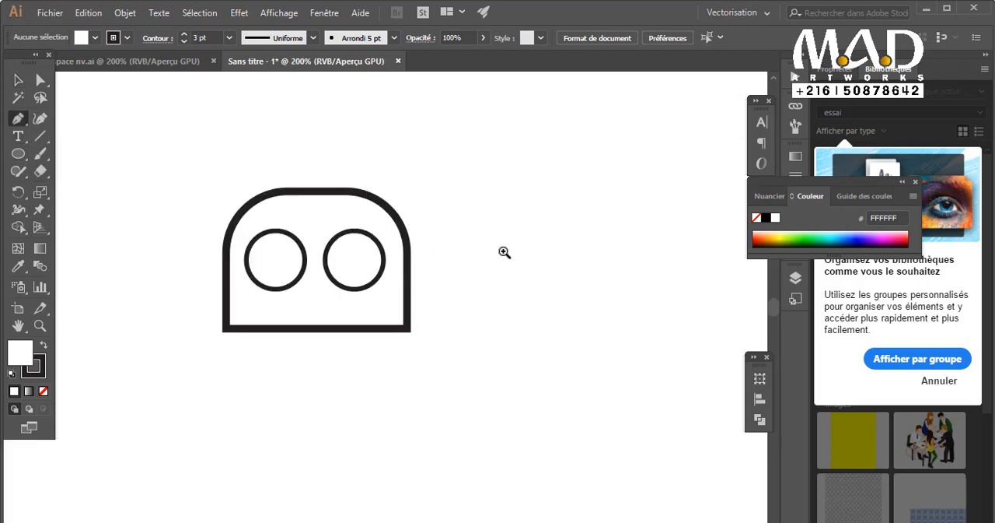
ctrl+click(311, 259)
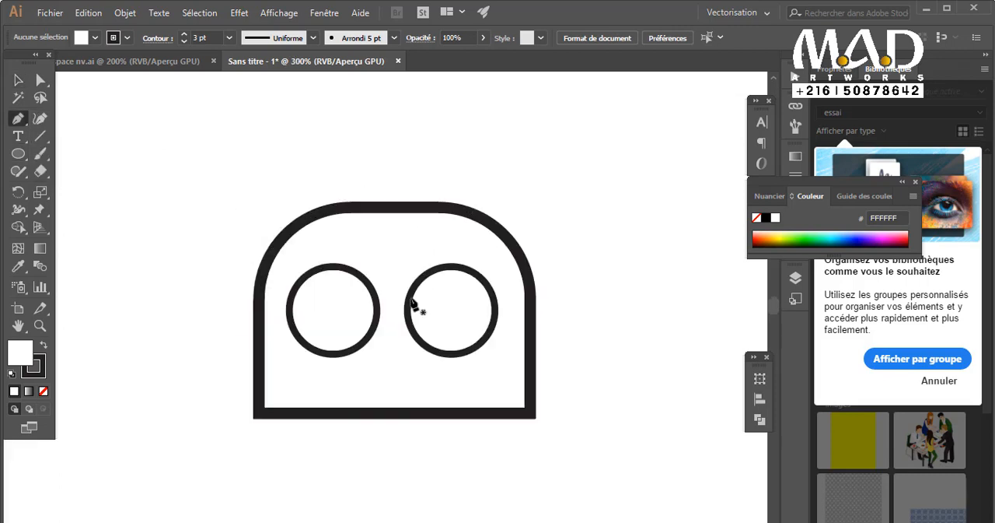
key(v)
click(496, 334)
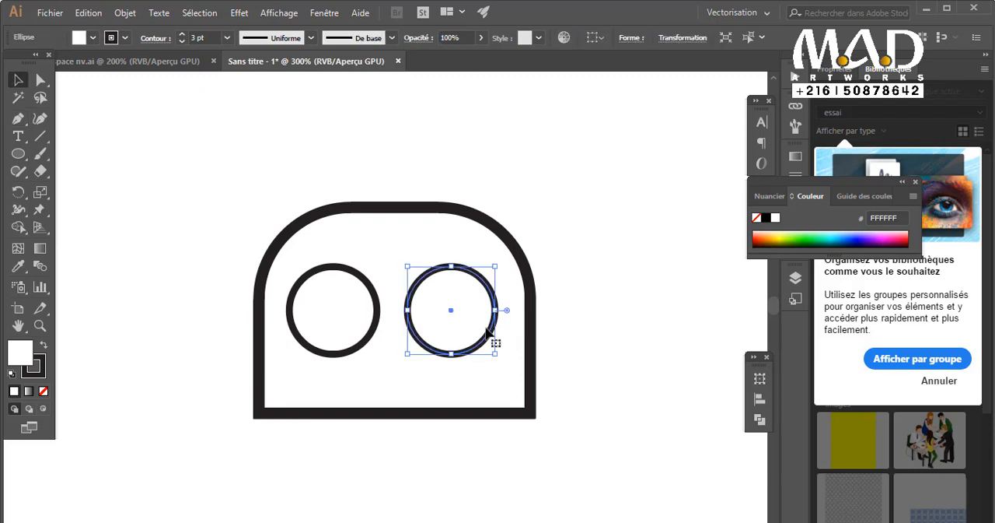
key(Right)
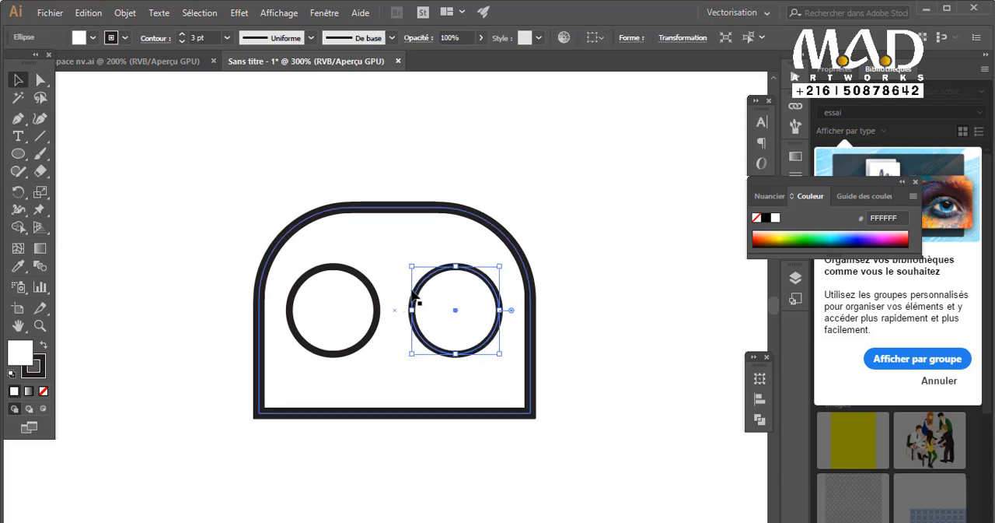
Draw an arched glasses bridge between the two lens circles with the Pen tool.
key(p)
click(368, 286)
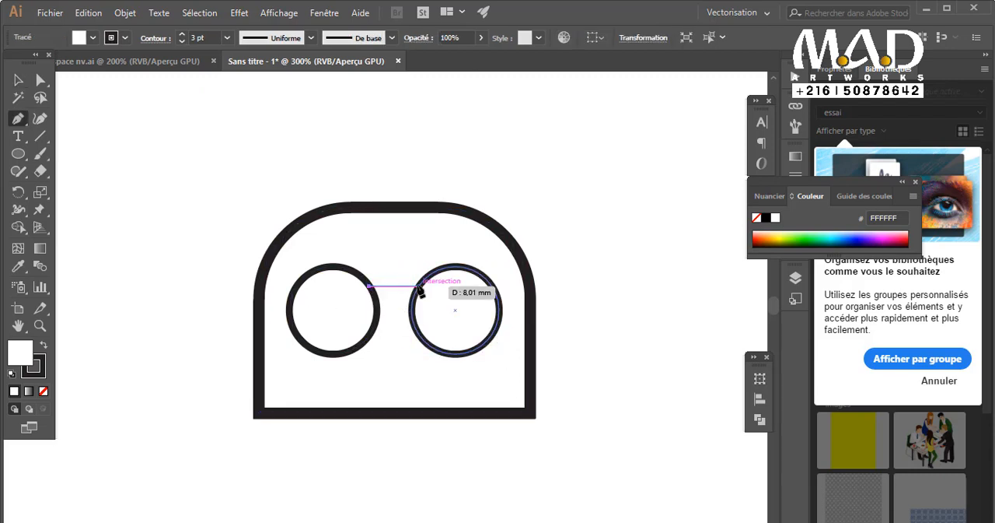
drag(419, 286, 457, 312)
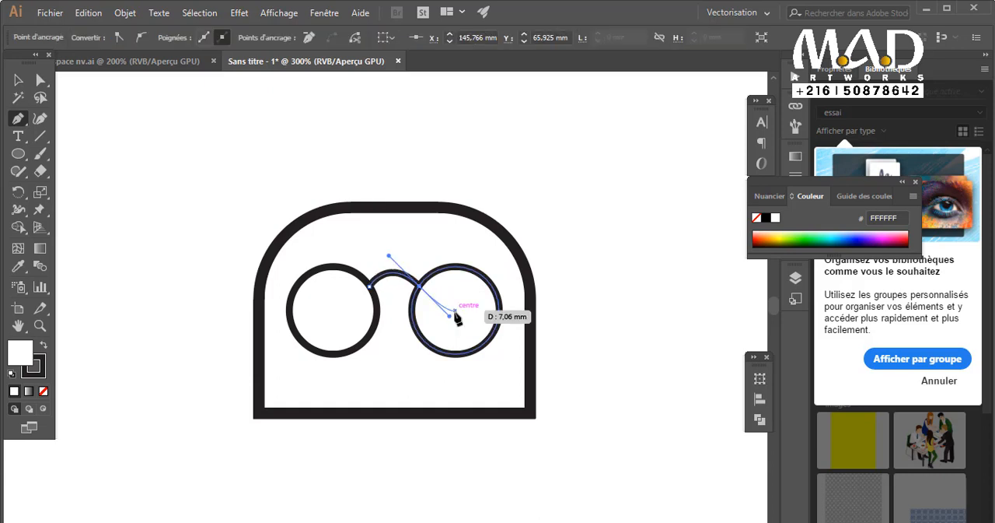
click(26, 78)
click(159, 193)
scroll(411, 296, down, 1)
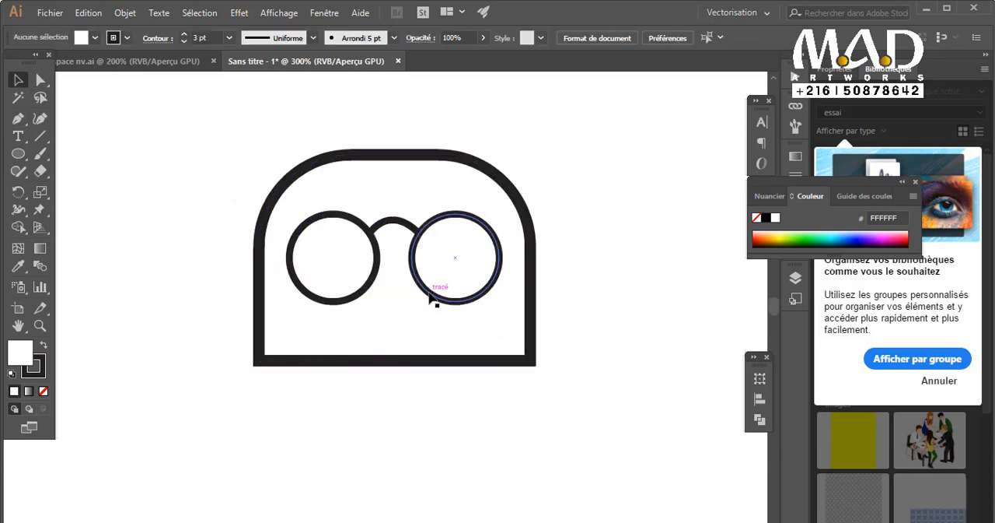
Place a copy of the bridge arc inside each lens circle as a closed eye.
click(408, 226)
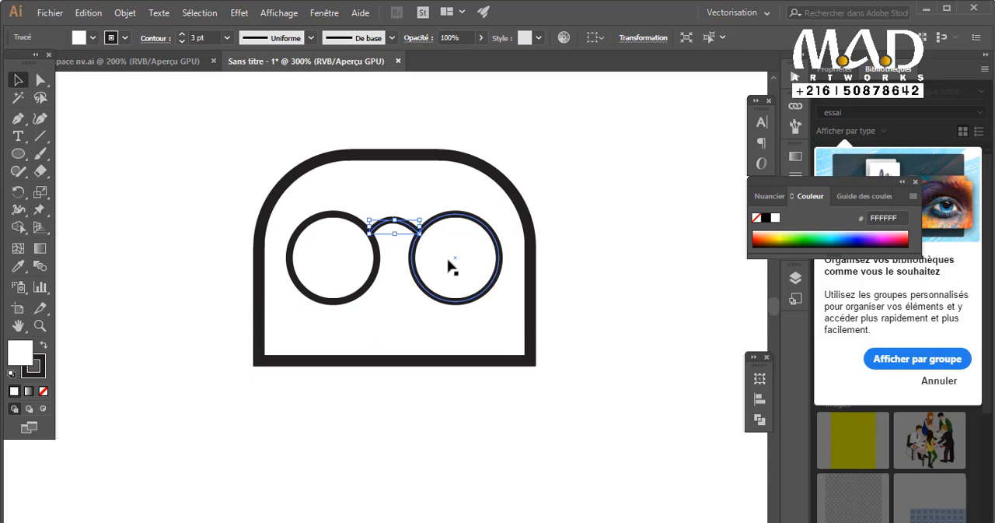
drag(408, 231, 353, 262)
click(615, 350)
key(ctrl+minus)
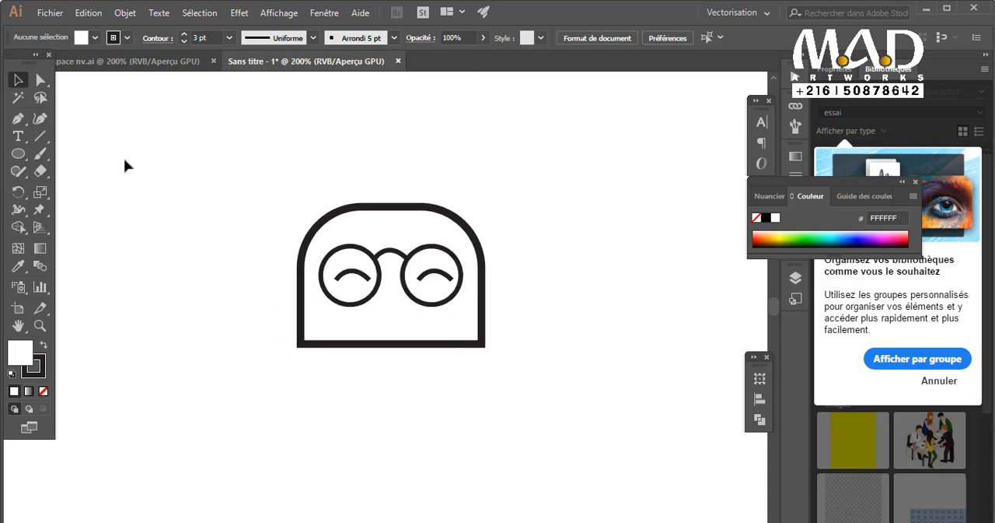
Centre the right eye arc horizontally on the right lens circle, using the circle as key object.
key(ctrl+plus)
click(421, 313)
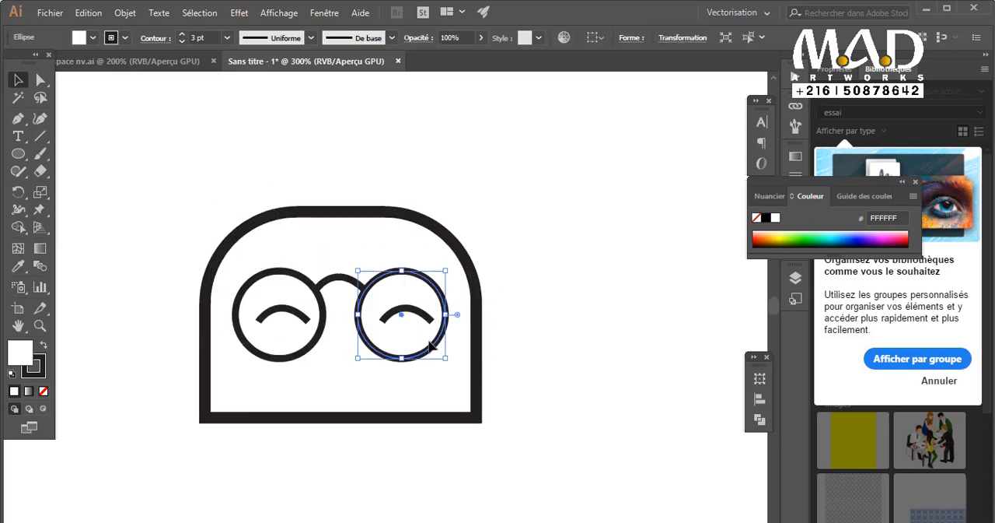
key(ctrl+shift+a)
click(440, 340)
click(434, 327)
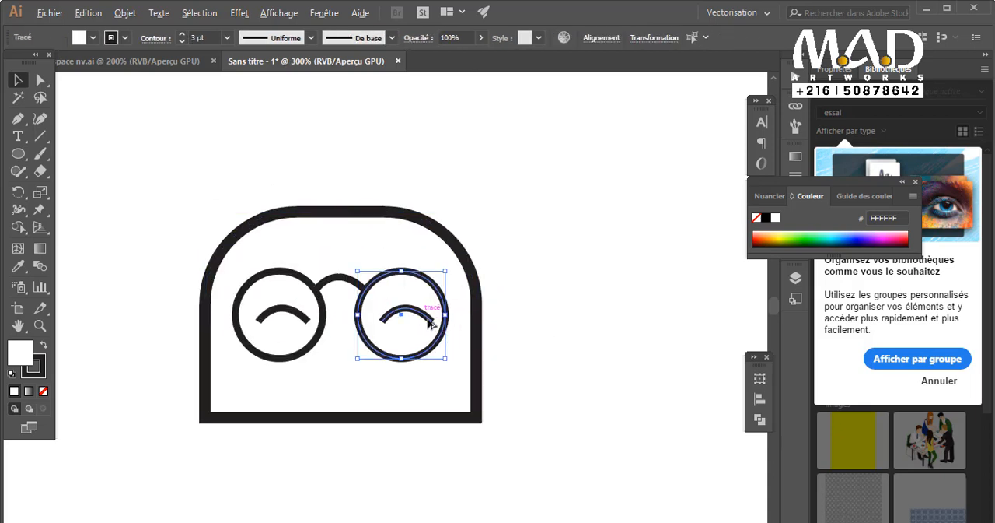
click(441, 342)
click(419, 315)
click(440, 347)
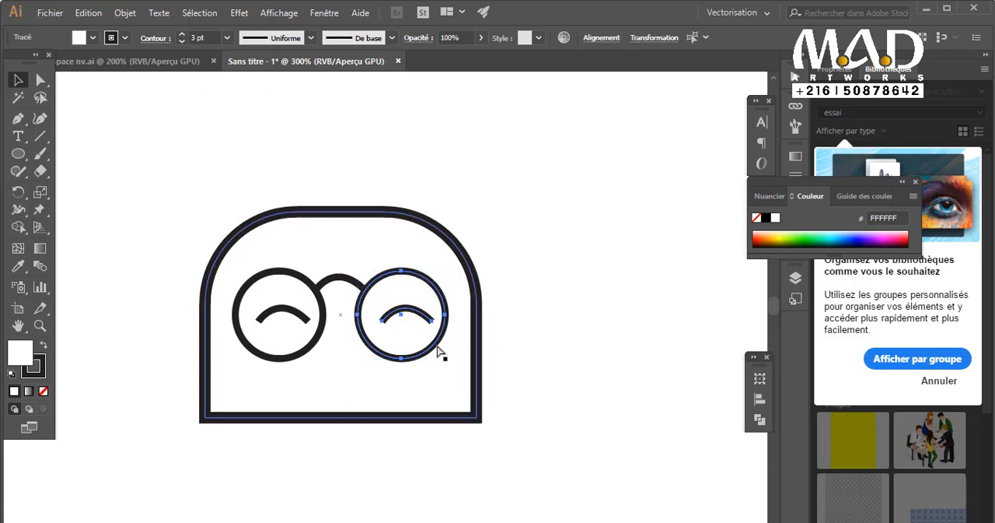
click(436, 349)
click(434, 344)
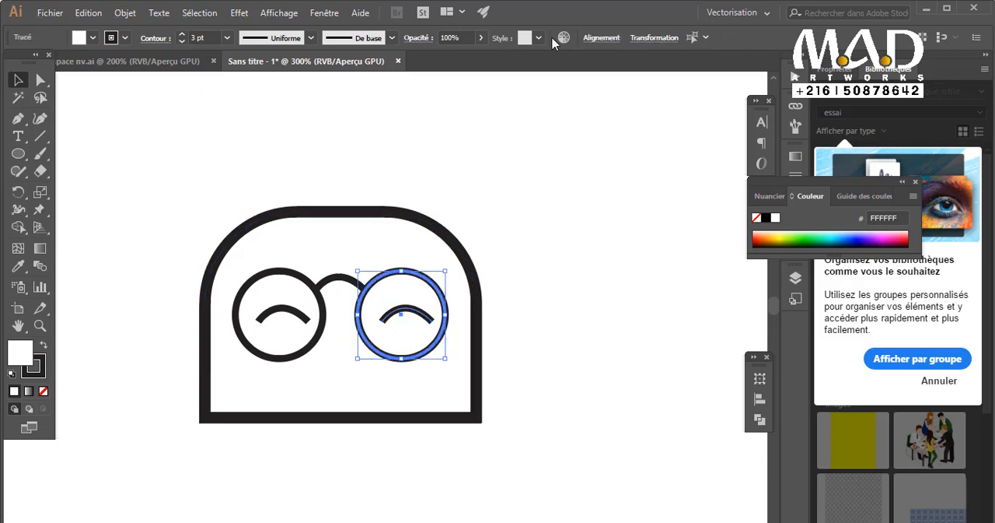
click(653, 39)
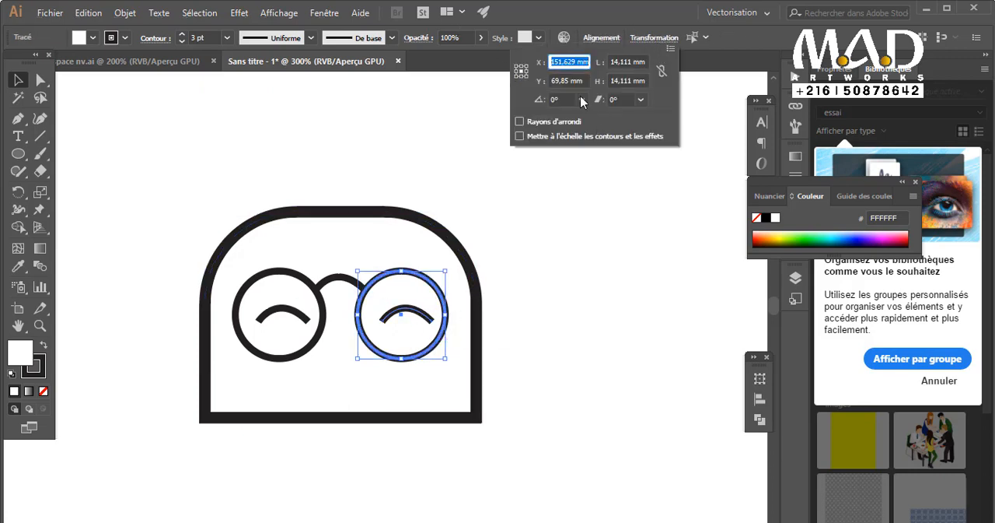
click(602, 37)
Centre the left eye arc horizontally on the left lens circle, using the circle as key object.
click(321, 341)
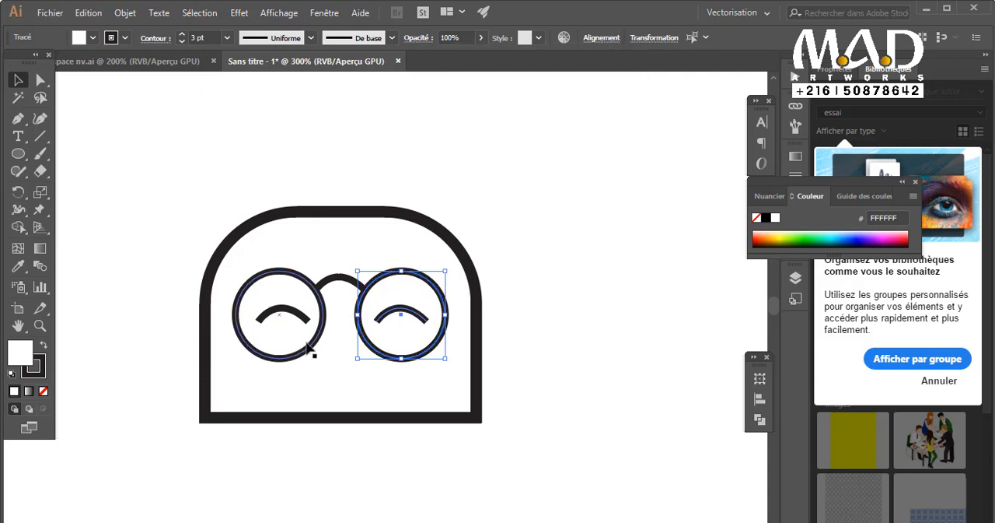
click(312, 349)
shift+click(295, 315)
click(307, 347)
click(602, 37)
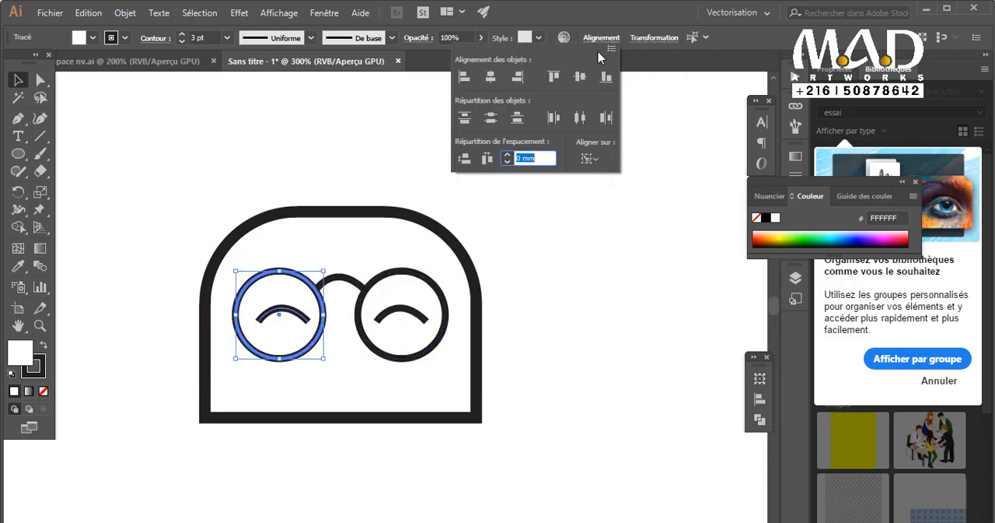
click(493, 81)
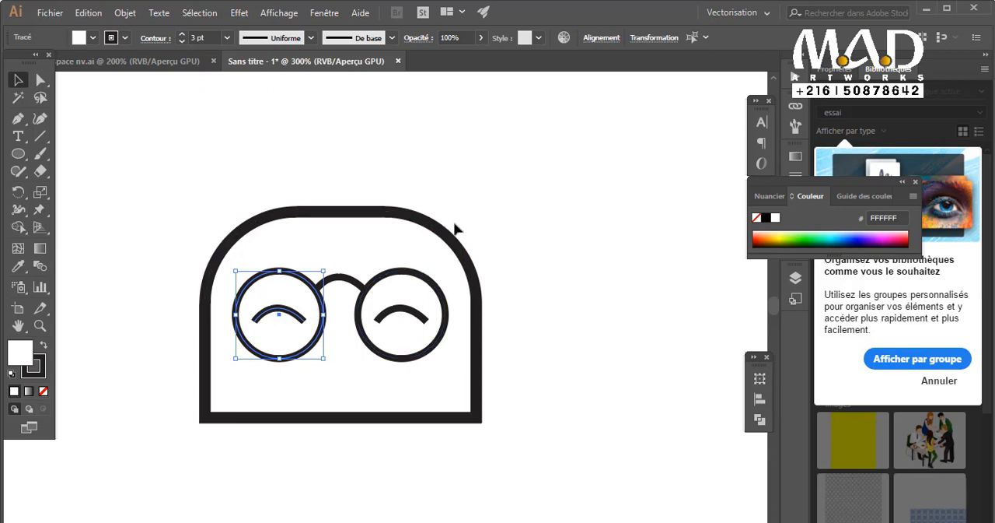
click(542, 307)
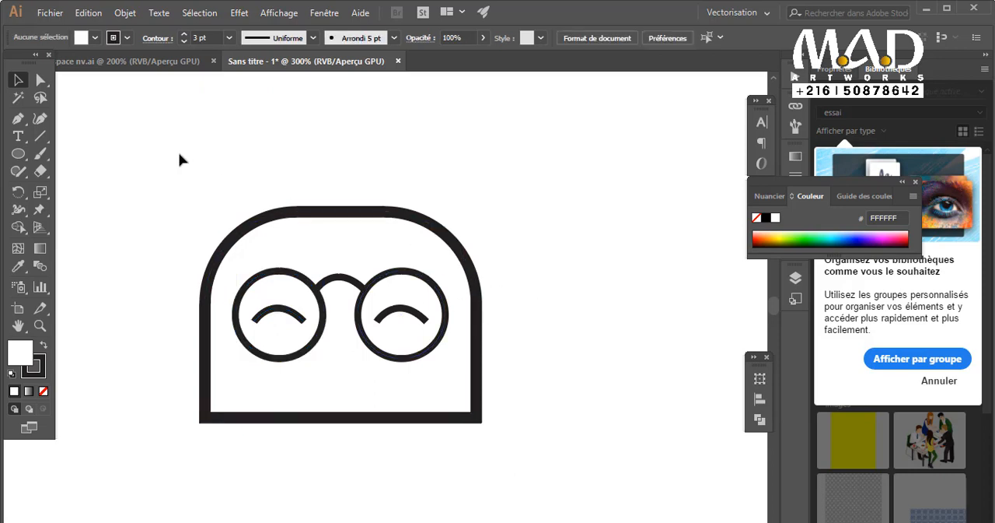
click(259, 212)
drag(236, 150, 201, 139)
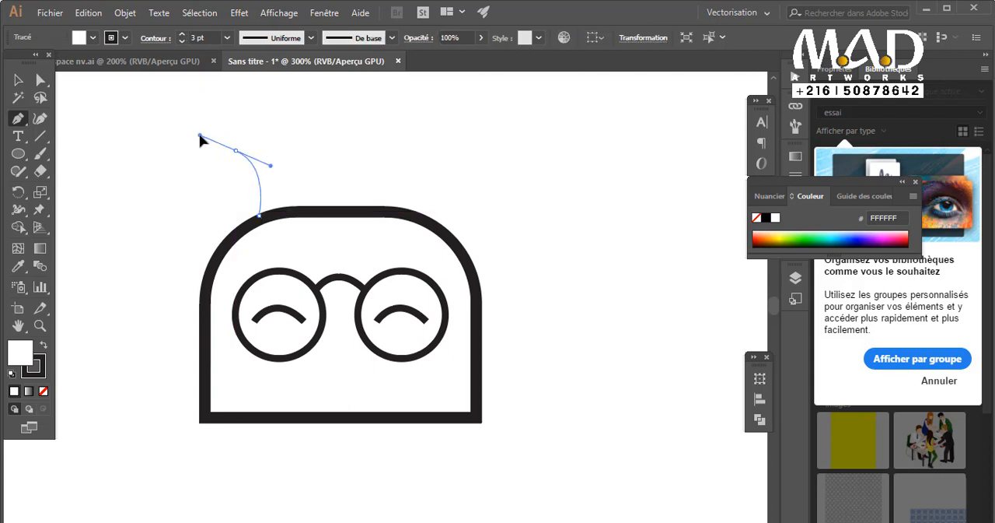
key(ctrl+z)
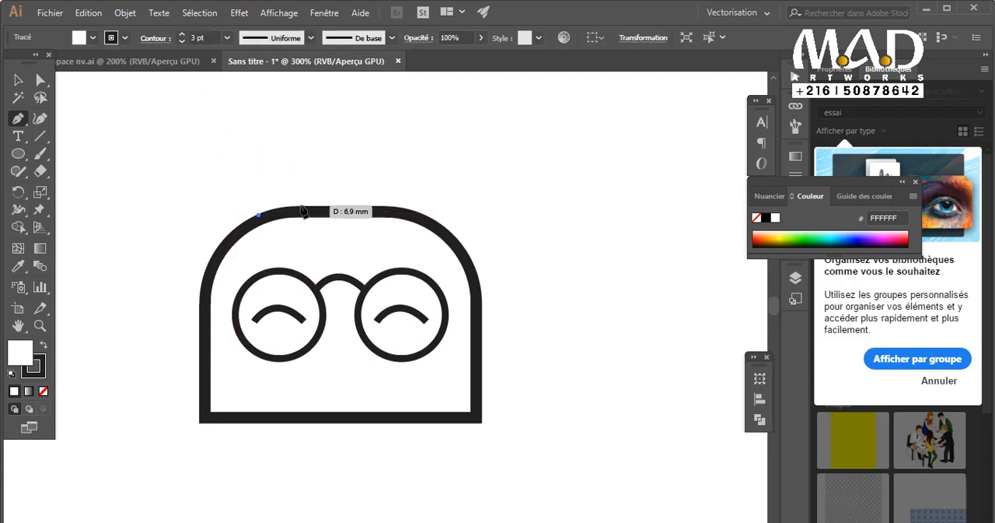
Draw a curved hair spike on top of the head with the Pen tool, swapping fill and stroke to give it a dark fill.
click(303, 208)
drag(246, 173, 204, 168)
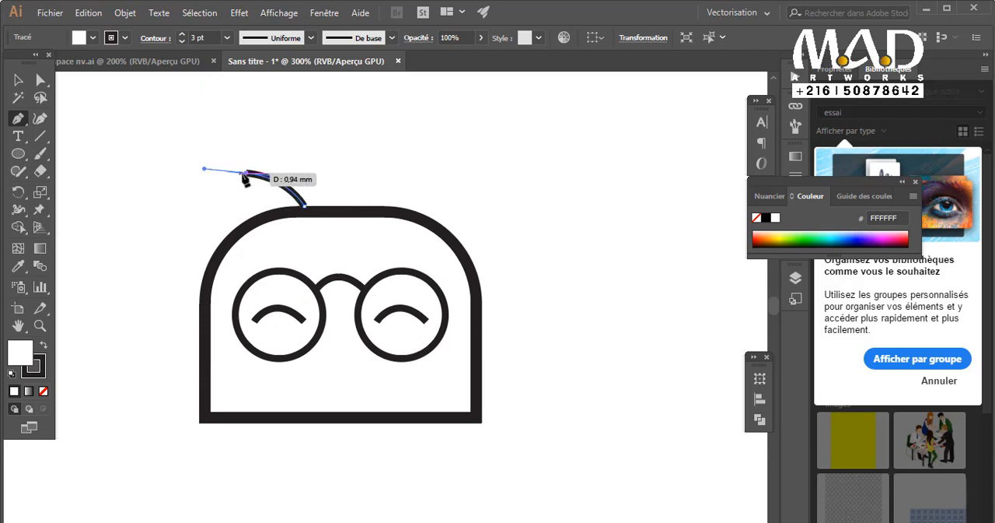
click(246, 174)
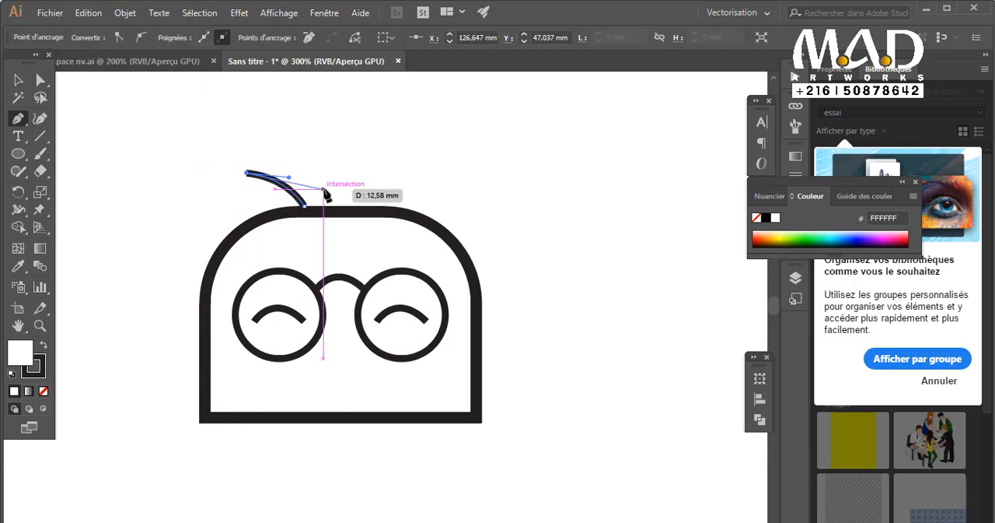
click(44, 345)
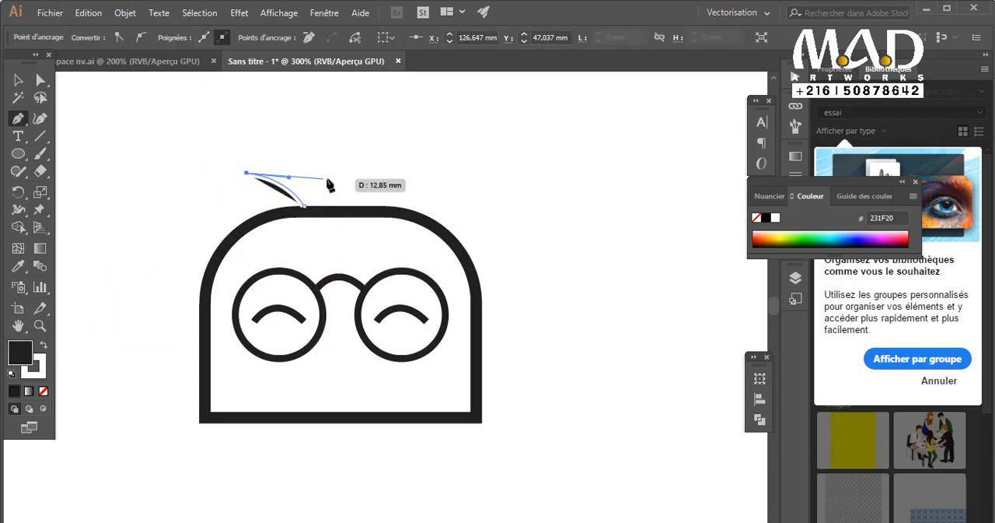
mouse_move(324, 189)
mouse_down()
mouse_move(339, 210)
mouse_move(326, 196)
mouse_up()
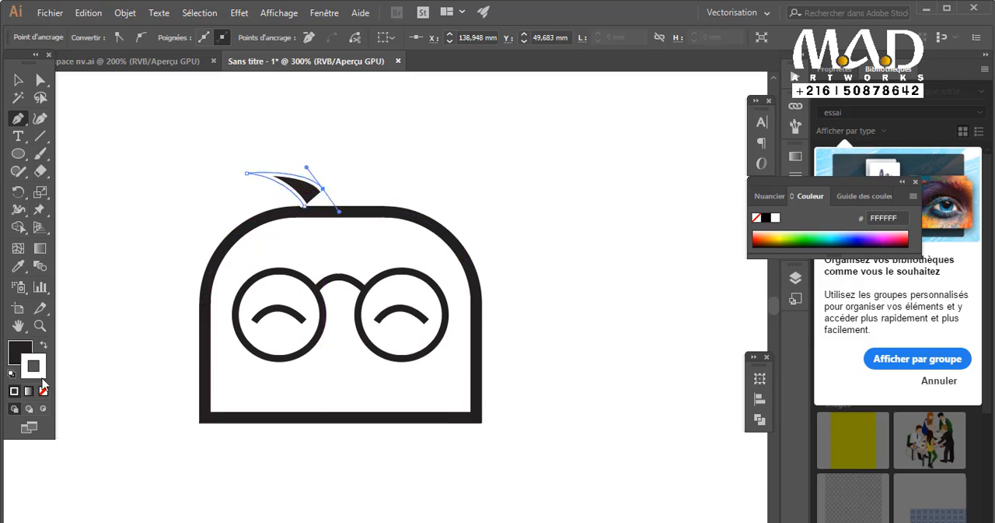
Remove the hair shape's stroke and extend its path with a second pointed spike curving down toward the head.
click(322, 189)
click(315, 168)
drag(360, 193, 352, 176)
click(361, 193)
Add a third hair spike ending on the head outline and close the hair path at its starting point.
drag(396, 205, 399, 224)
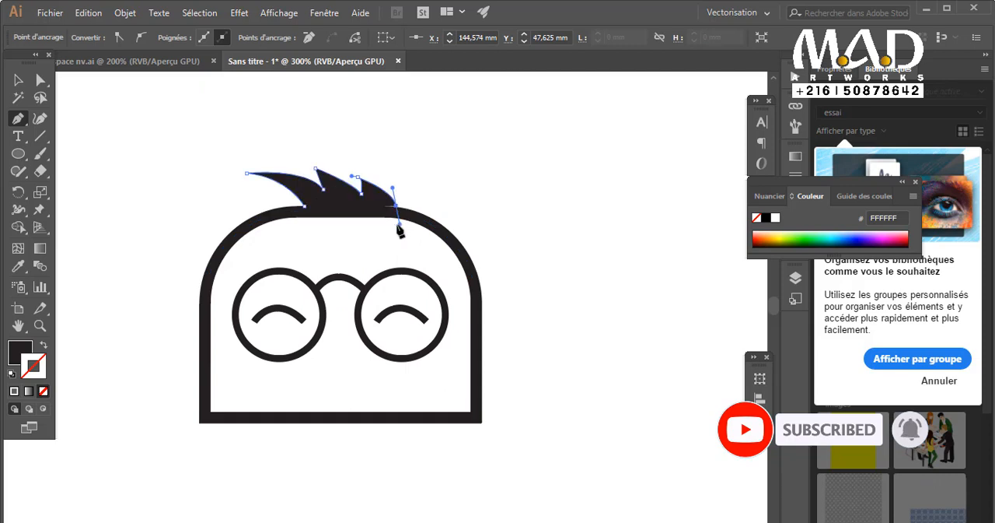
key(ctrl+z)
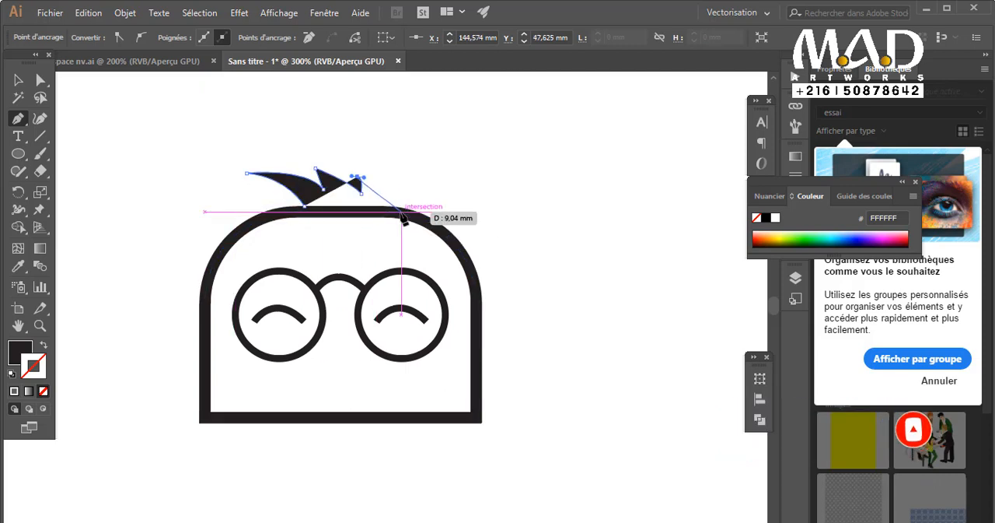
drag(400, 210, 400, 222)
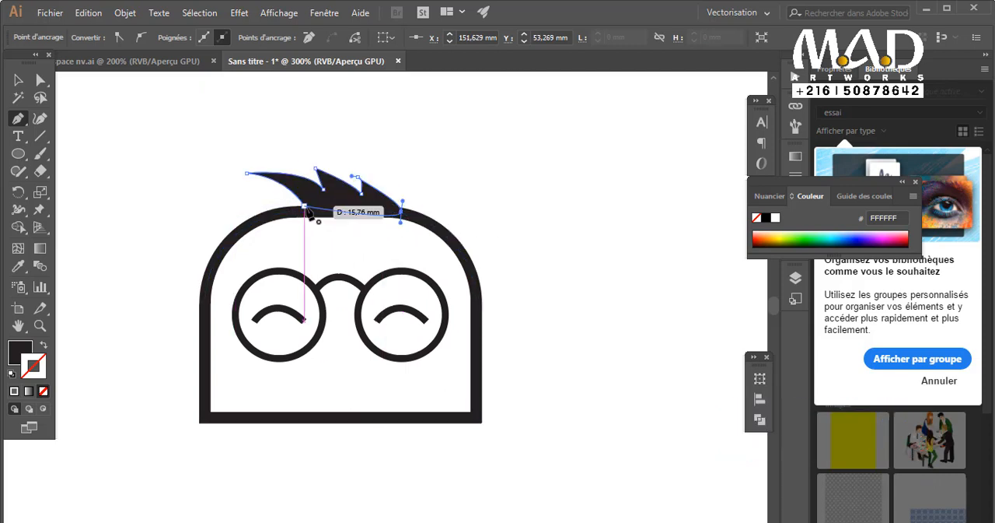
click(303, 207)
click(22, 84)
click(129, 146)
scroll(395, 260, down, 2)
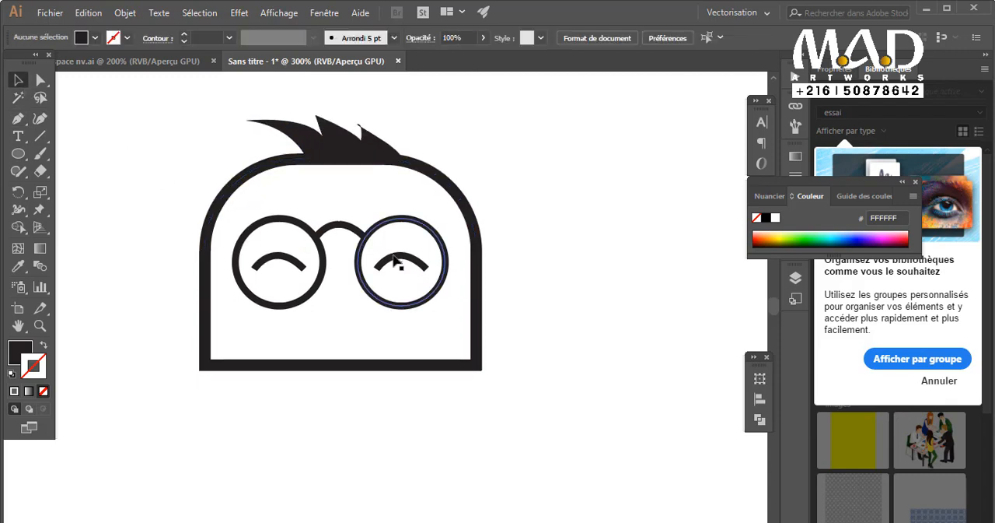
Undo the hair path's closing and third spike, back to the end of the second spike.
key(ctrl+z)
key(ctrl+z)
key(ctrl+z)
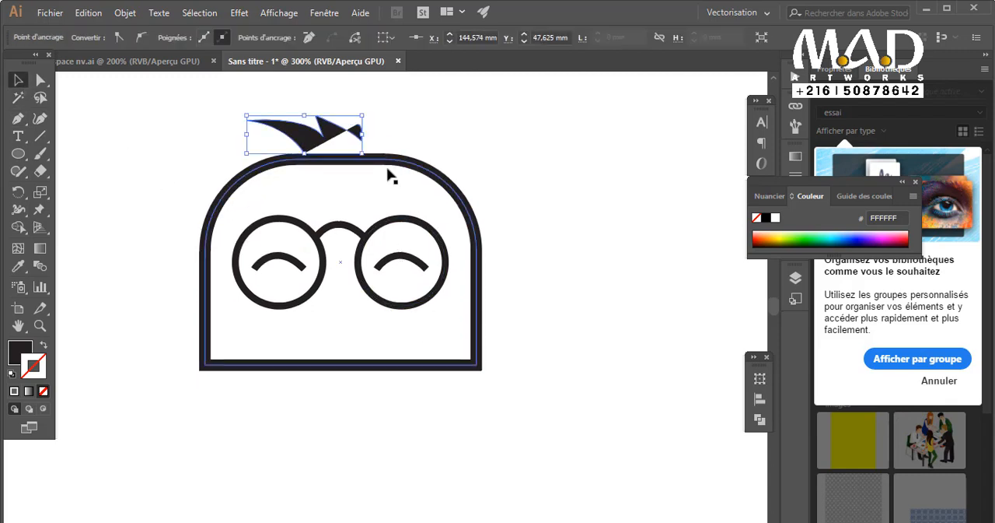
scroll(373, 149, up, 2)
click(433, 271)
scroll(420, 265, down, 6)
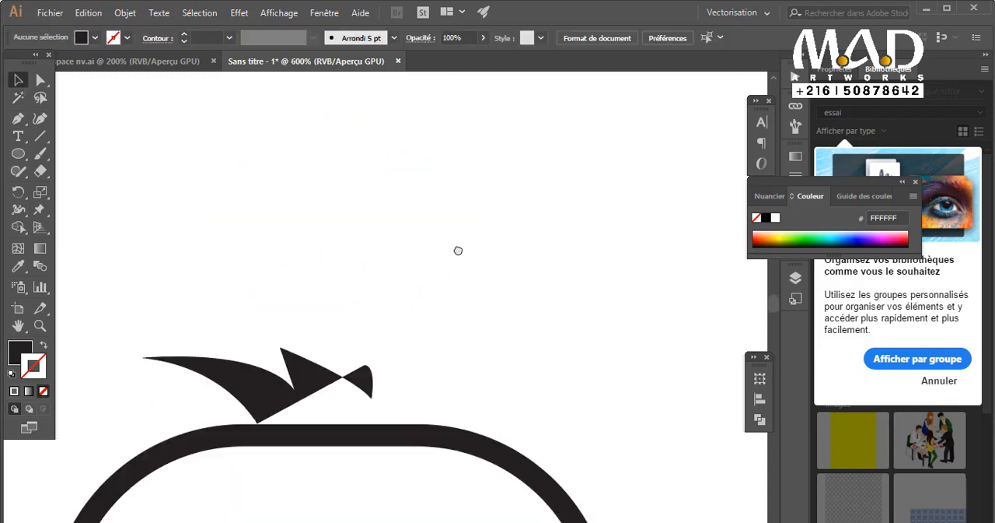
key(ctrl+z)
key(ctrl+z)
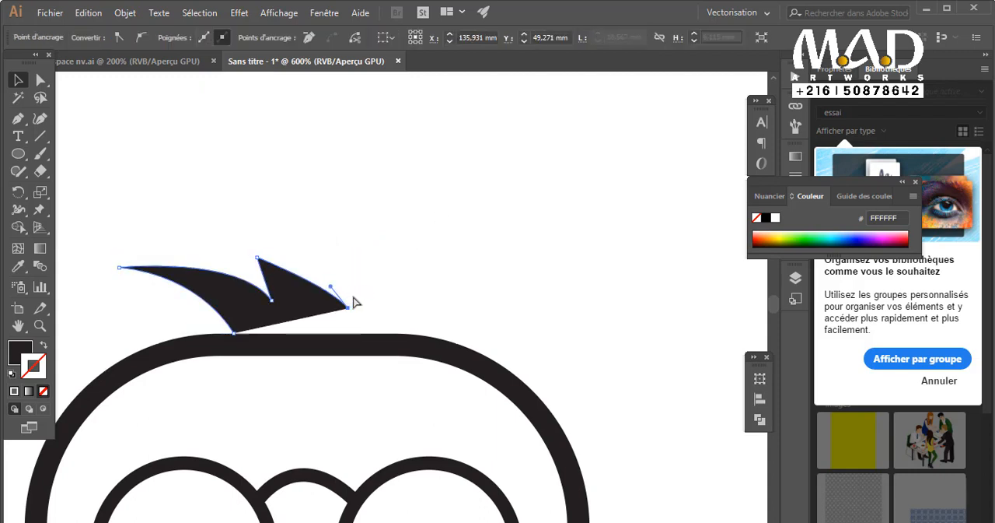
Continue the hair path with a third curved spike down to the head outline, and close it along the top of the head.
key(p)
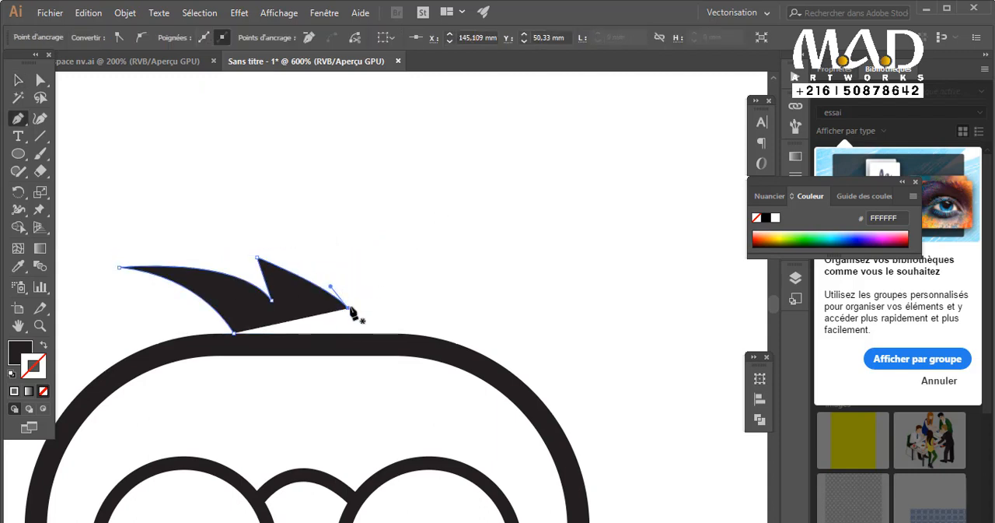
drag(342, 280, 324, 253)
key(ctrl+z)
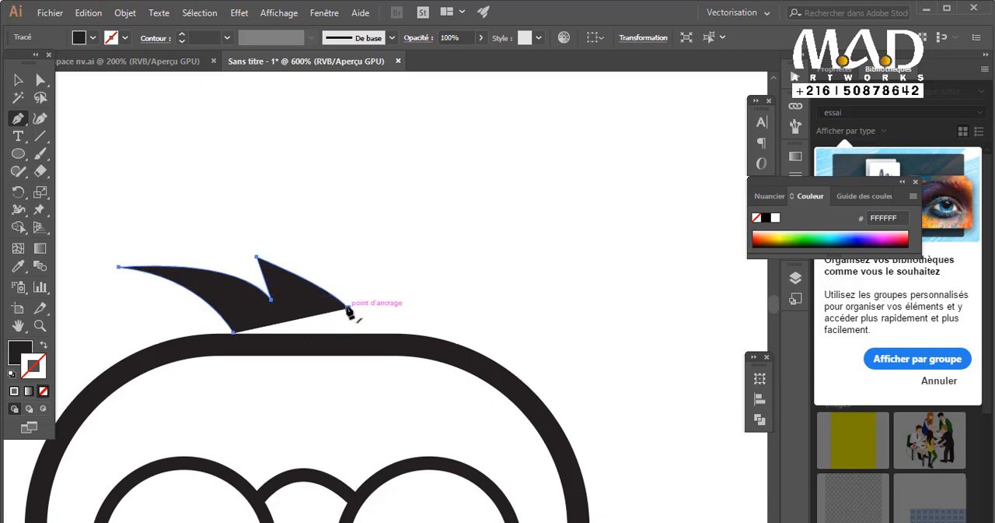
drag(348, 308, 447, 364)
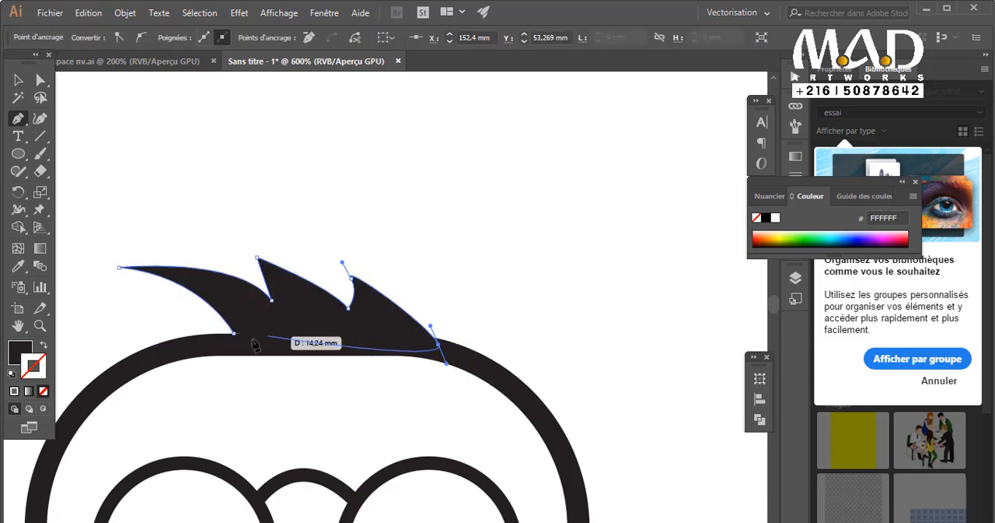
click(236, 344)
click(234, 332)
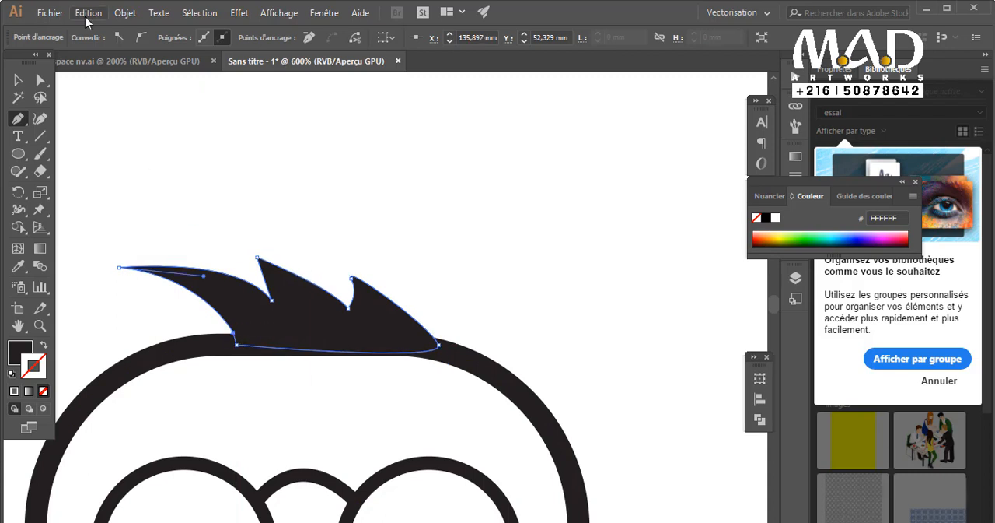
click(27, 75)
click(388, 240)
Duplicate the left closed-eye arc and place the copy centred below the glasses as a mouth.
key(ctrl+minus)
key(ctrl+minus)
key(ctrl+minus)
key(ctrl+minus)
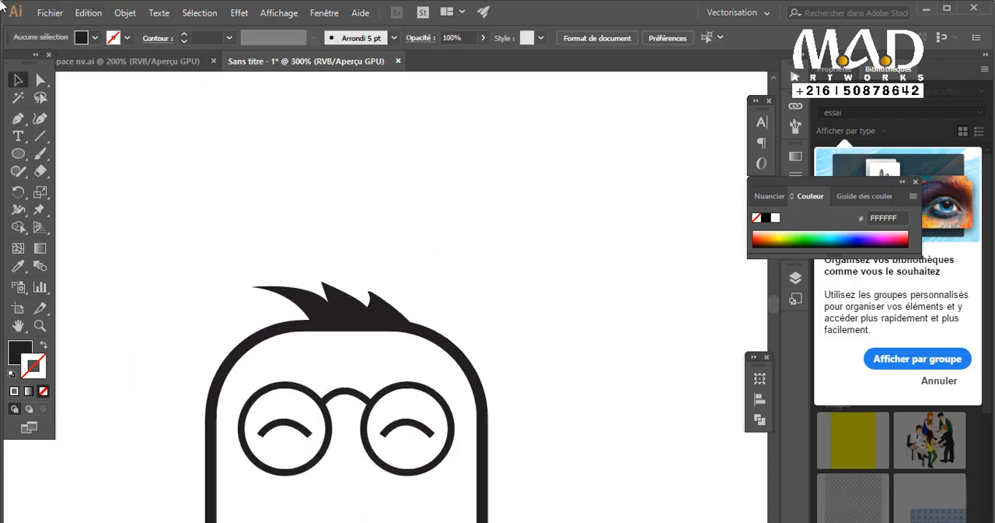
scroll(473, 259, down, 5)
scroll(471, 189, left, 2)
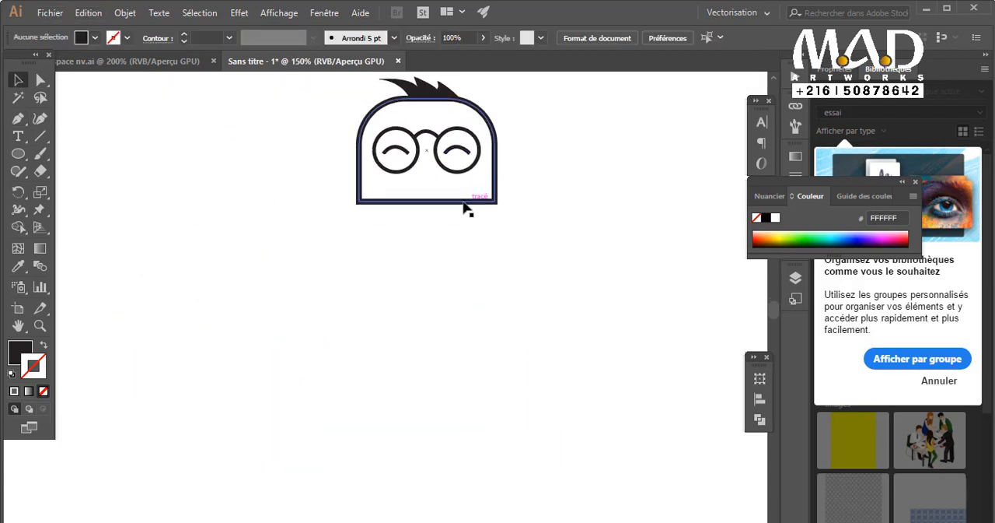
click(399, 147)
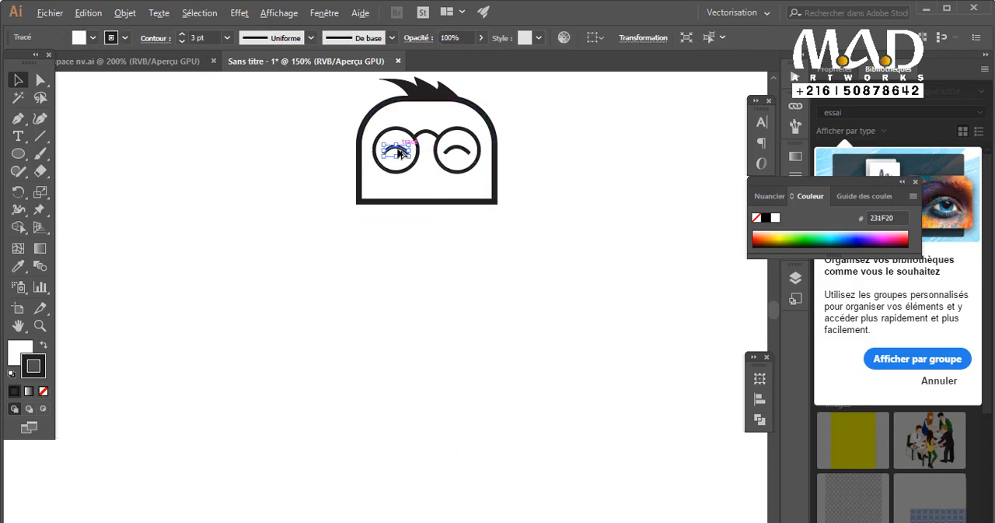
drag(404, 155, 437, 185)
Try to reflect the mouth arc about the vertical axis.
scroll(436, 185, up, 2)
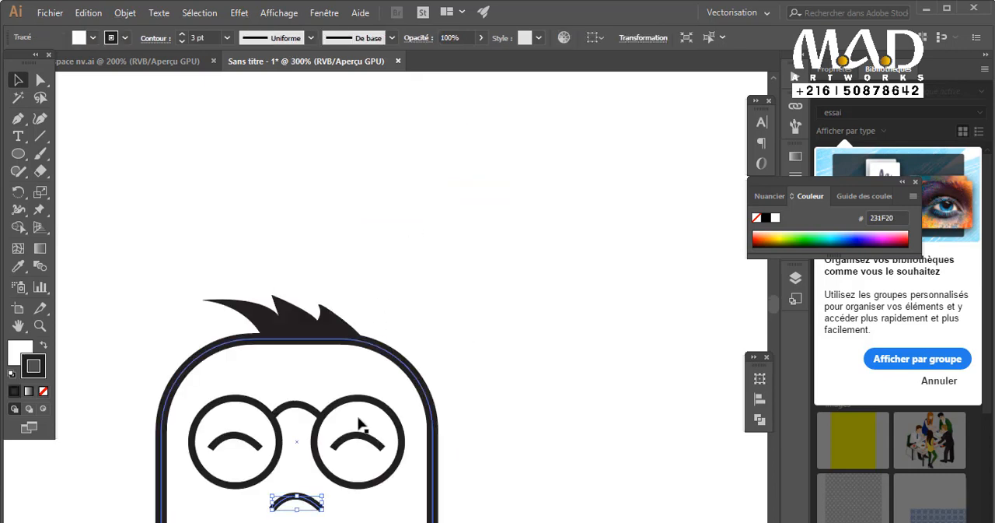
drag(358, 421, 465, 175)
right_click(424, 230)
mouse_move(514, 440)
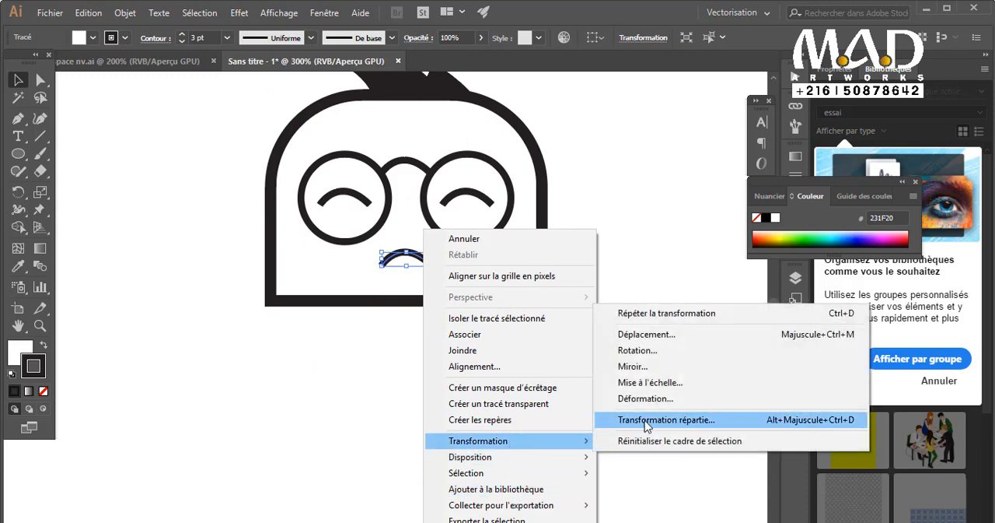
click(665, 368)
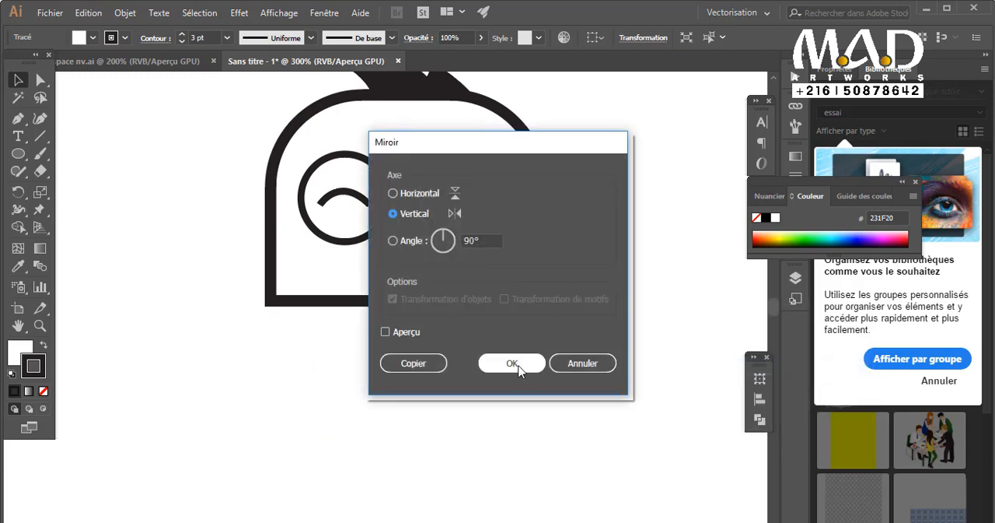
click(519, 365)
right_click(425, 264)
click(508, 384)
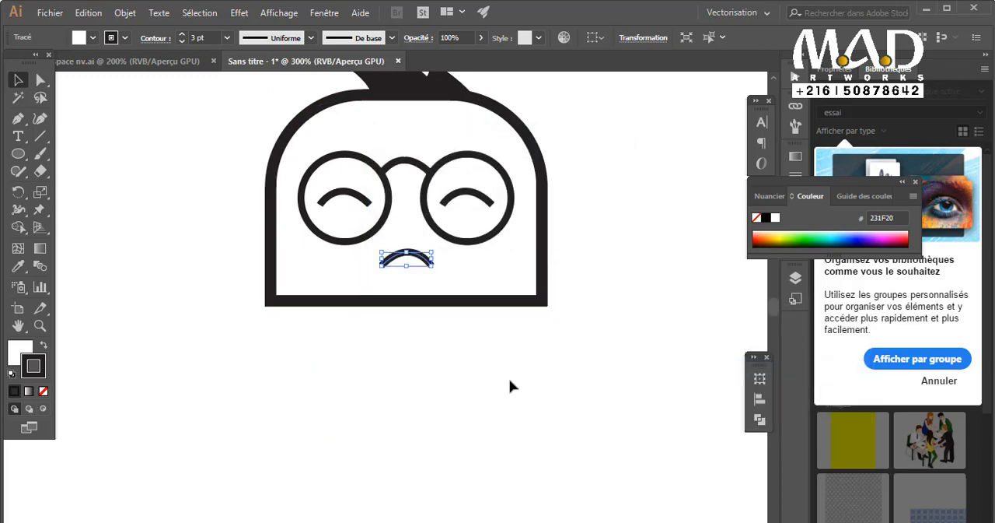
Reflect the mouth arc about the horizontal axis and enlarge it from its centre into a wide smile.
right_click(417, 263)
mouse_move(502, 440)
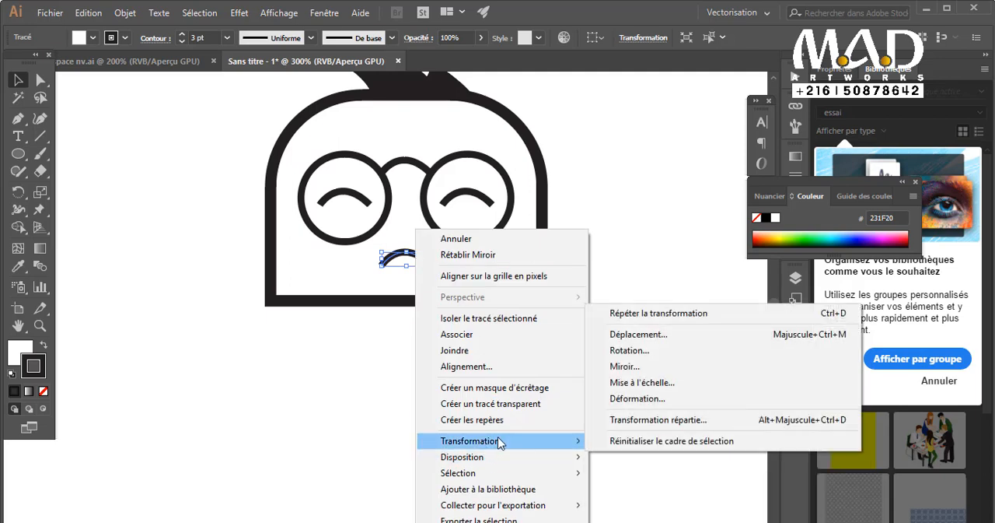
click(614, 428)
click(509, 363)
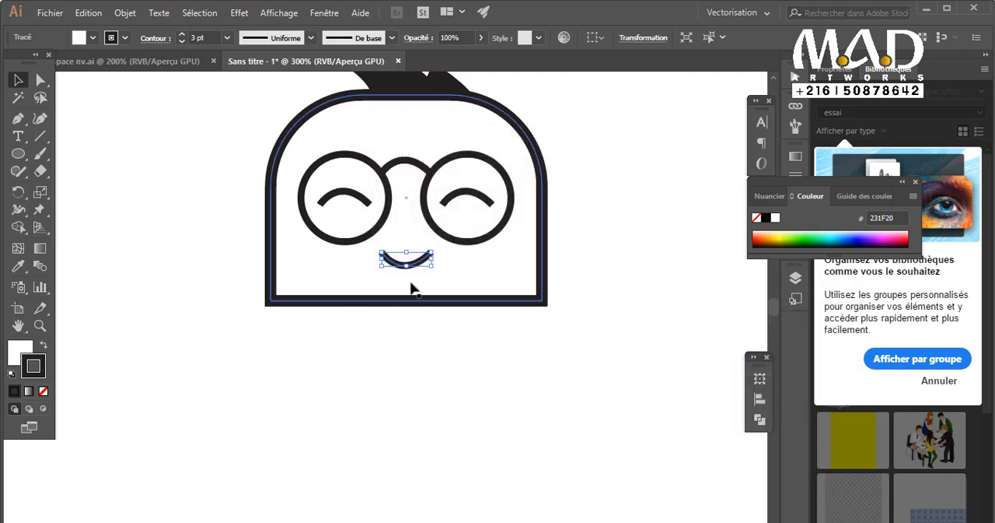
drag(438, 269, 451, 285)
click(462, 360)
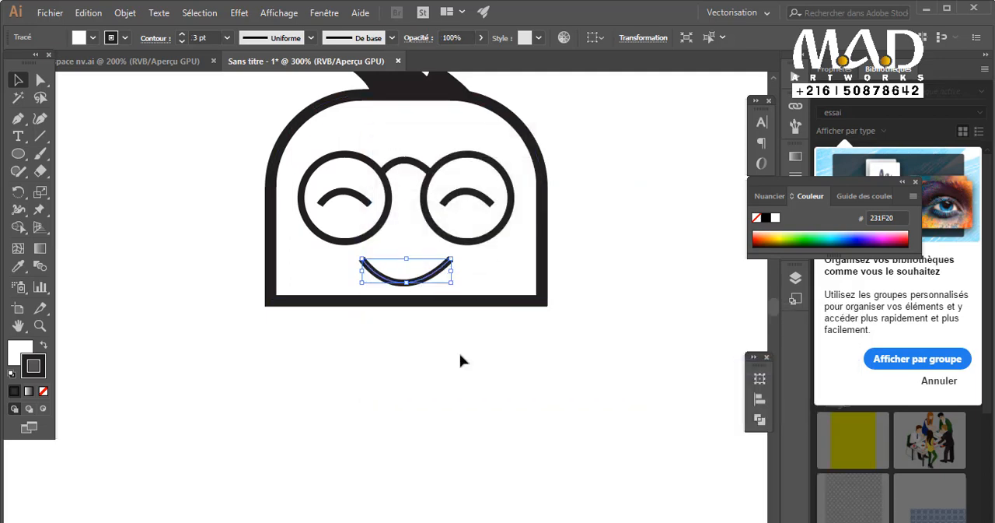
Create a three-sided polygon with a 14,299 mm radius below the head.
alt+scroll(449, 339, down, 1)
scroll(451, 337, down, 1)
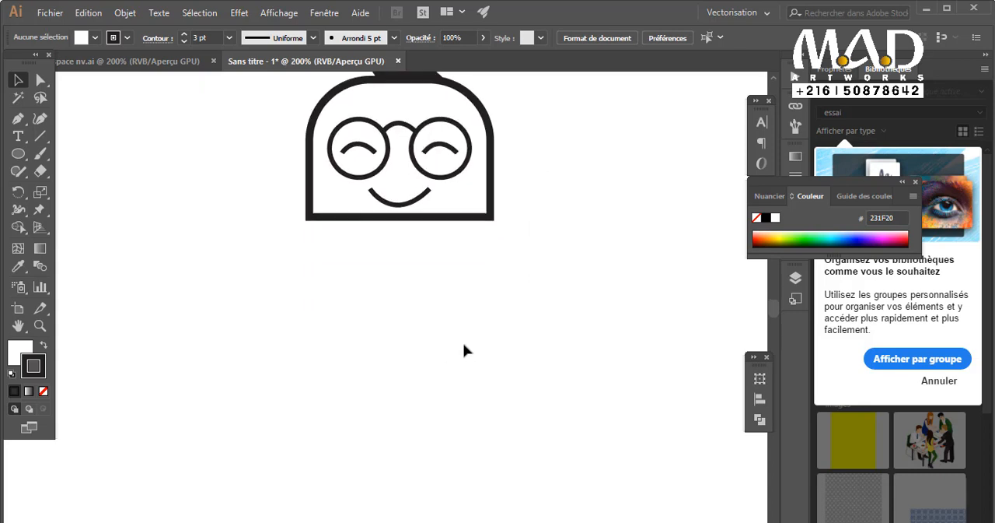
scroll(462, 350, up, 1)
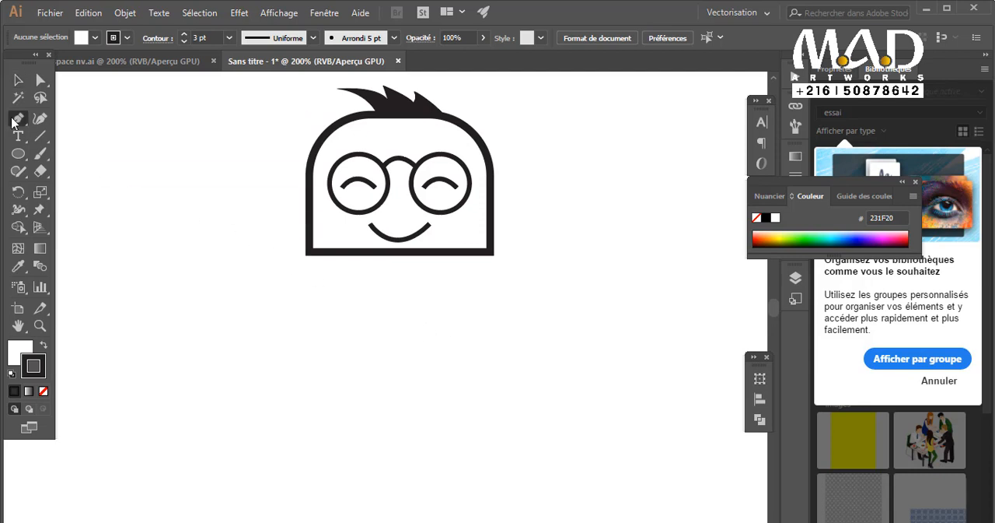
drag(17, 155, 106, 207)
click(375, 327)
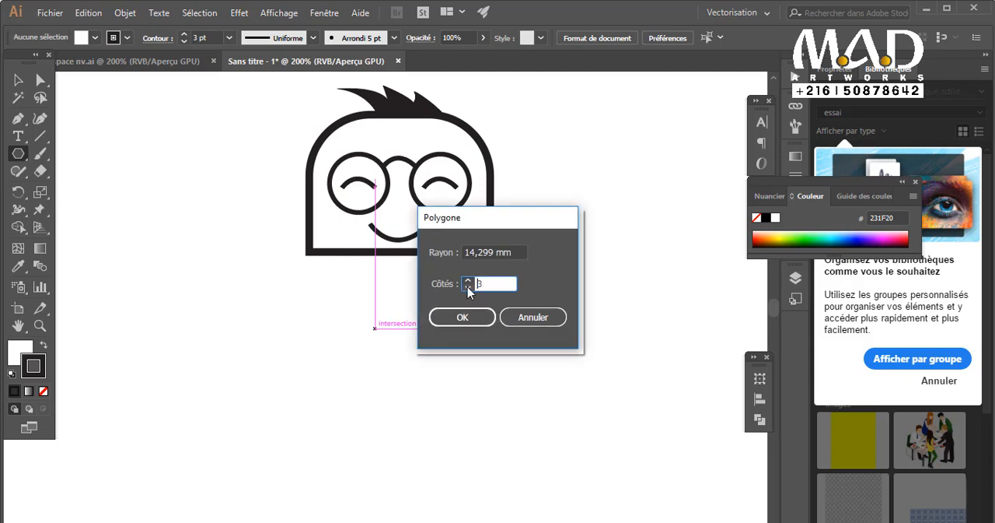
click(462, 317)
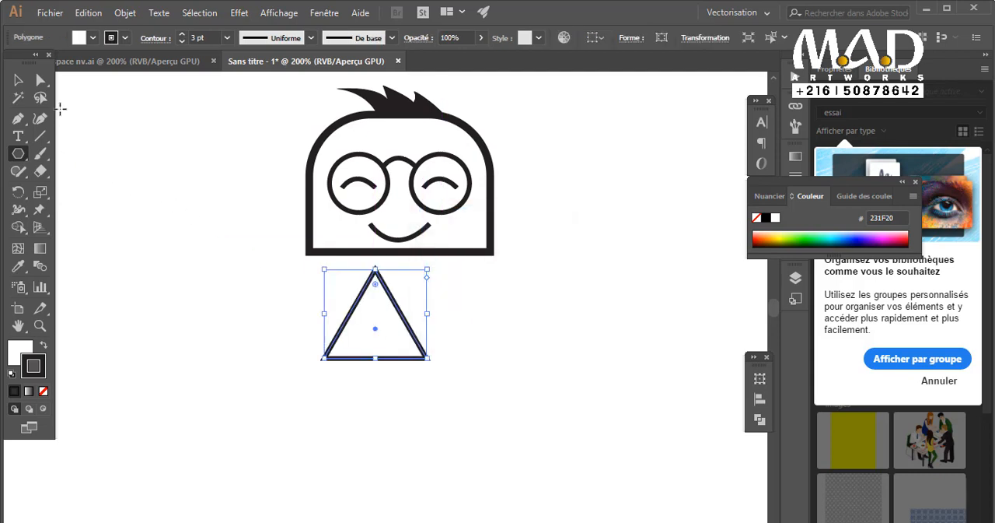
Swap the triangle's fill and stroke to give it a dark fill, and remove its stroke.
click(44, 346)
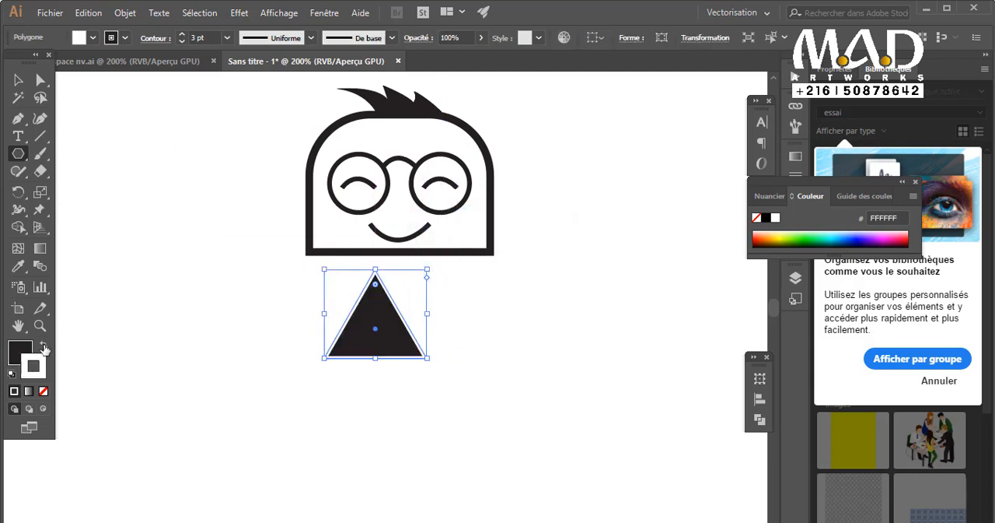
click(44, 391)
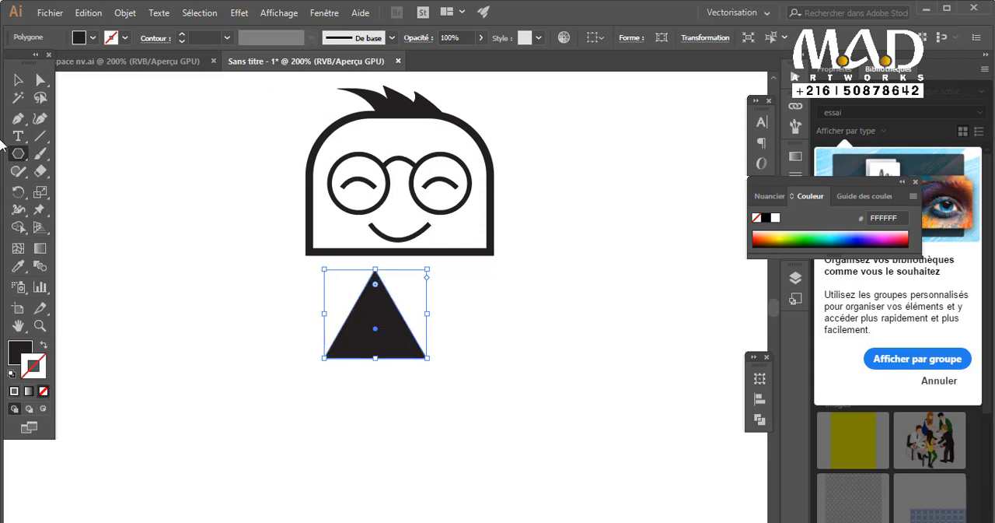
click(17, 79)
click(471, 392)
Move the triangle to the left and reflect it about the horizontal axis.
drag(362, 342, 296, 343)
right_click(325, 355)
mouse_move(422, 282)
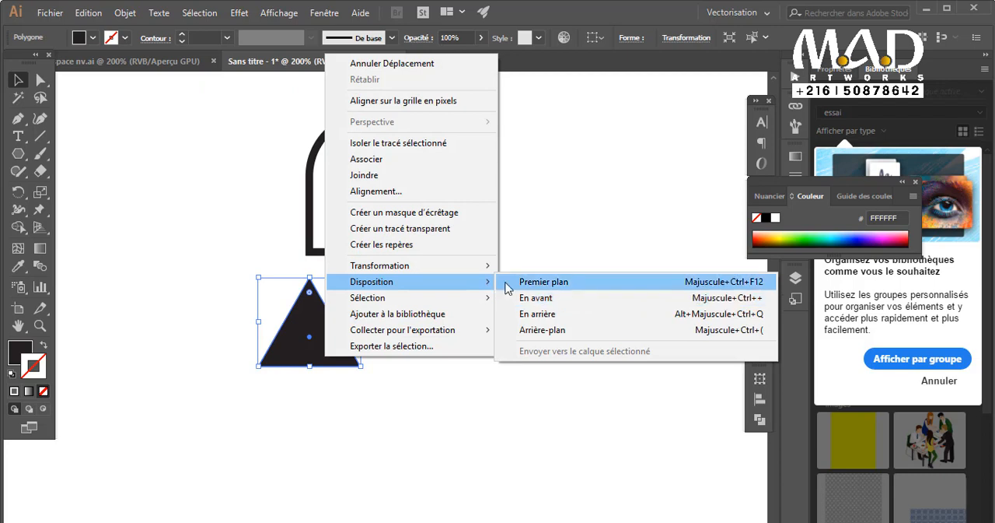
mouse_move(485, 266)
click(570, 326)
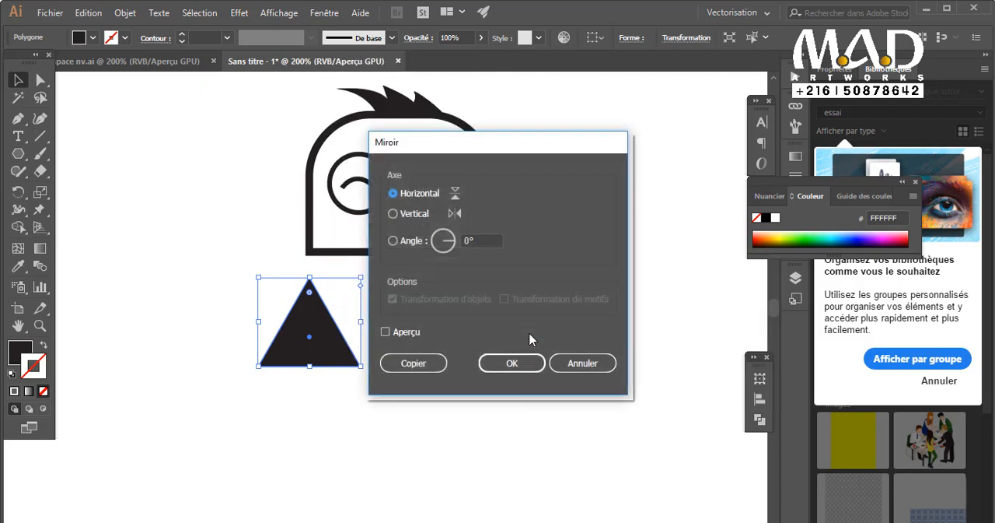
click(517, 363)
Place the inverted triangle directly beneath the head and enlarge it to the head's width.
drag(325, 320, 367, 300)
drag(400, 349, 536, 426)
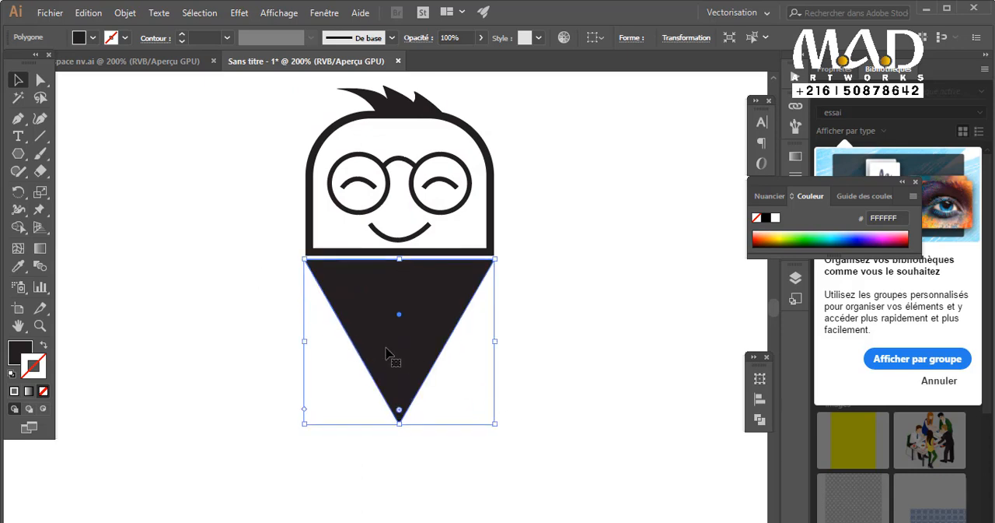
key(ctrl+1)
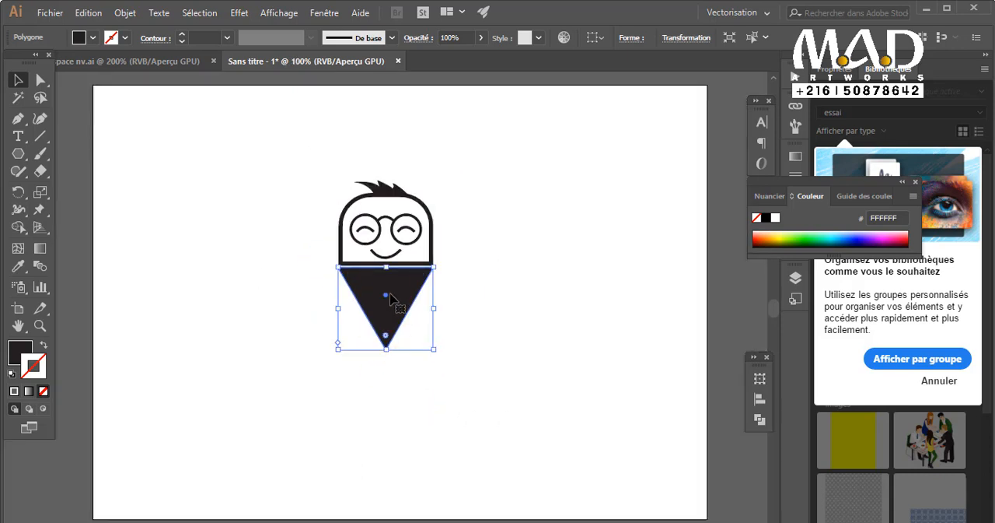
Reduce the inverted triangle's height and move it straight down, leaving room for a body below the head.
key(ctrl+plus)
key(ctrl+plus)
drag(369, 294, 393, 412)
key(ctrl+minus)
key(ctrl+minus)
key(ctrl+minus)
key(ctrl+plus)
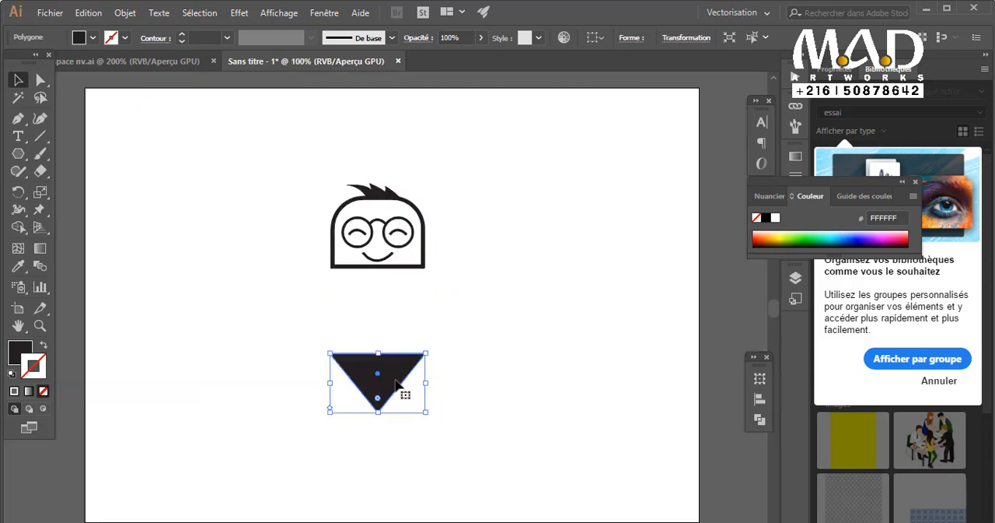
click(438, 360)
Draw the left half of the body between the head and triangle with the Pen tool, cutting its upper inner corner diagonally.
scroll(426, 344, up, 1)
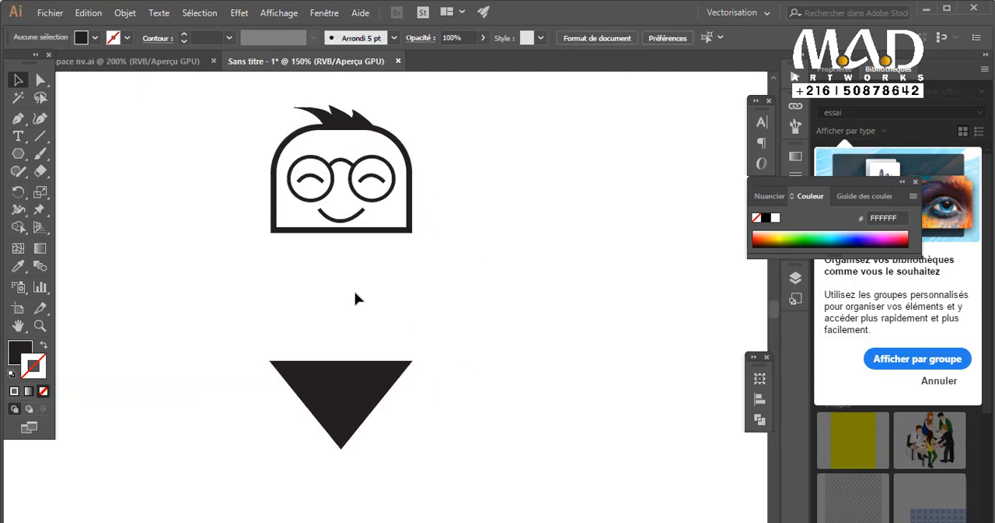
click(270, 237)
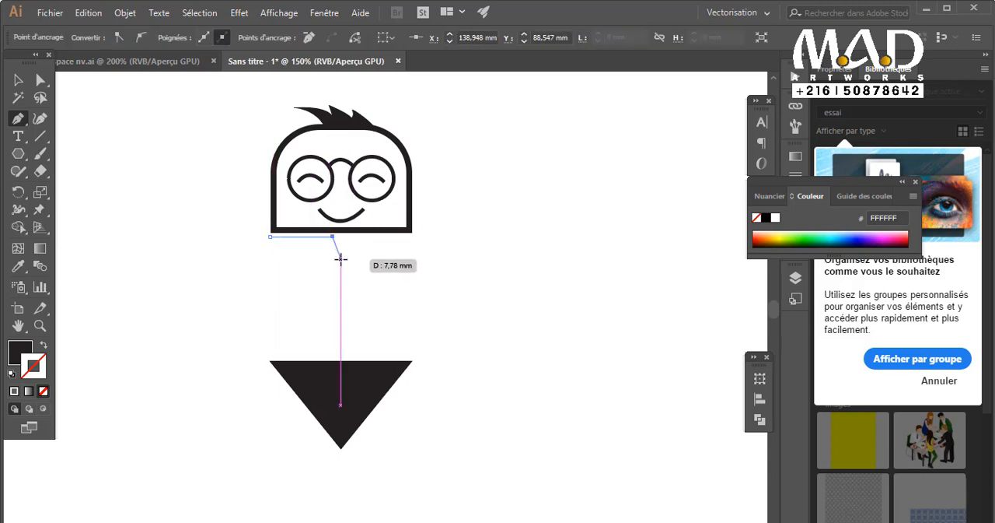
click(340, 255)
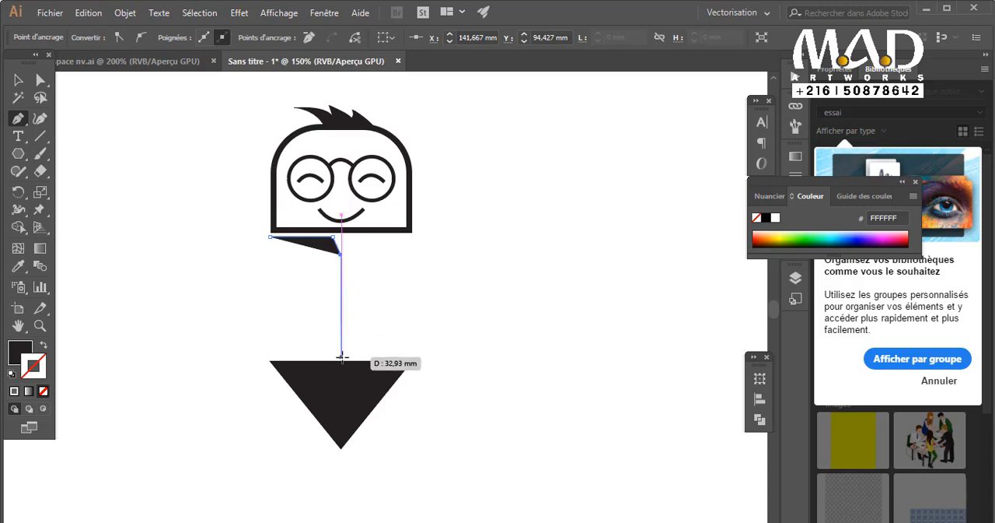
click(342, 357)
click(269, 357)
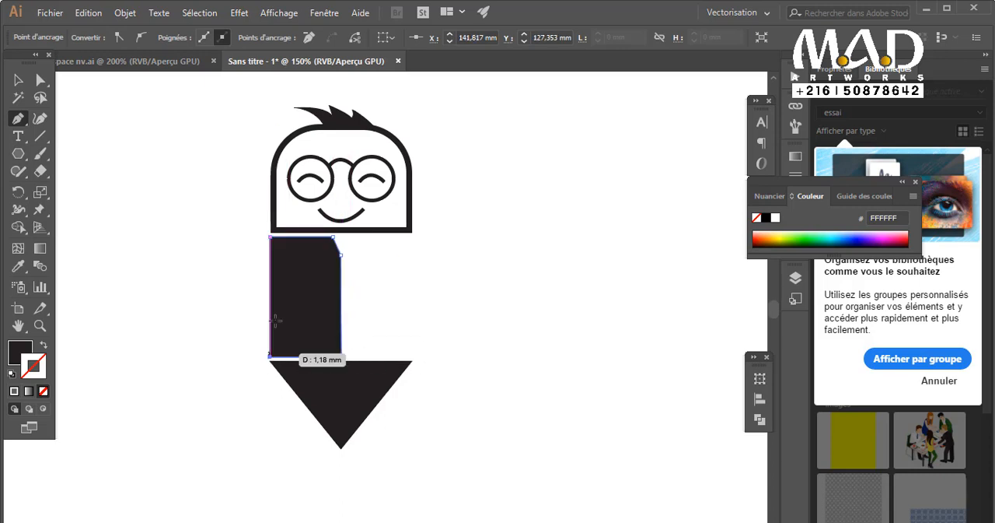
click(273, 236)
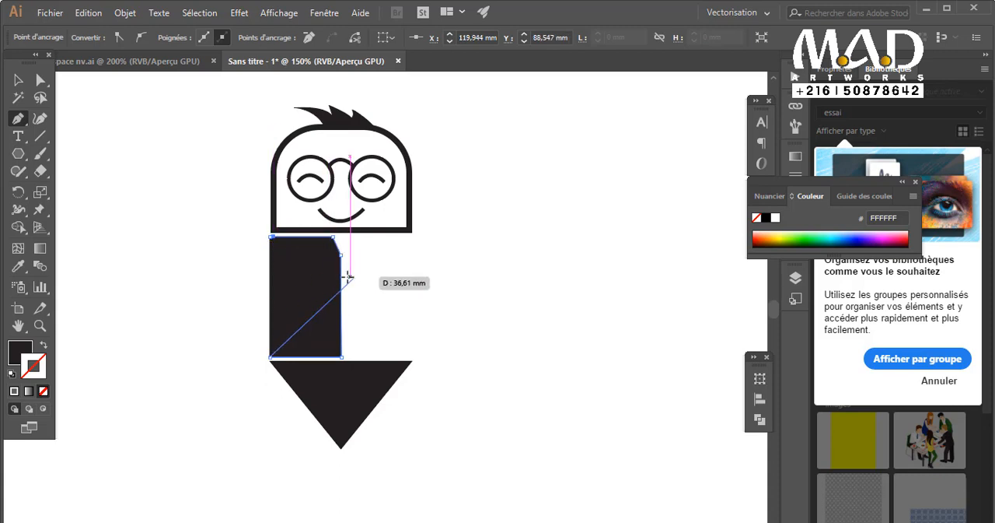
key(ctrl+z)
click(270, 236)
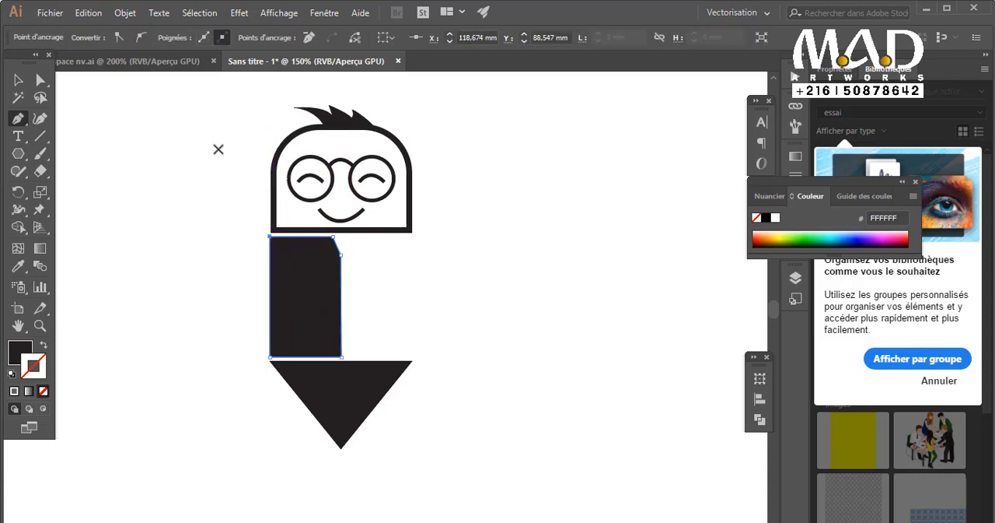
key(v)
click(466, 284)
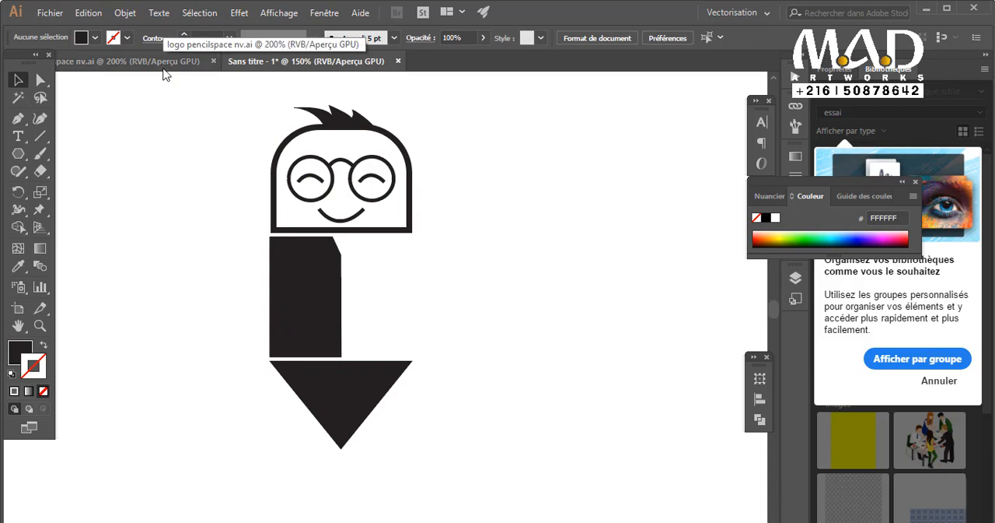
Duplicate the left body half to the right side and reflect the copy about the vertical axis.
drag(341, 311, 395, 321)
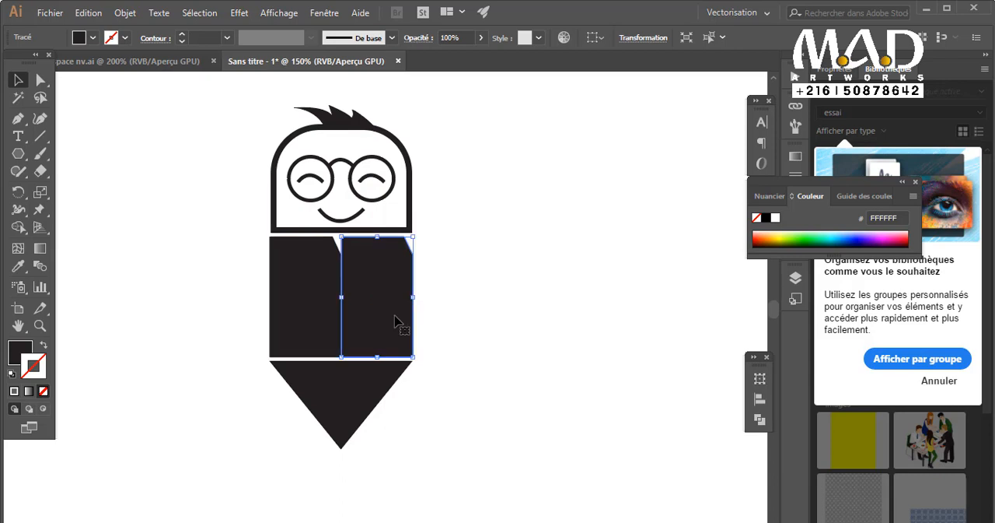
right_click(379, 300)
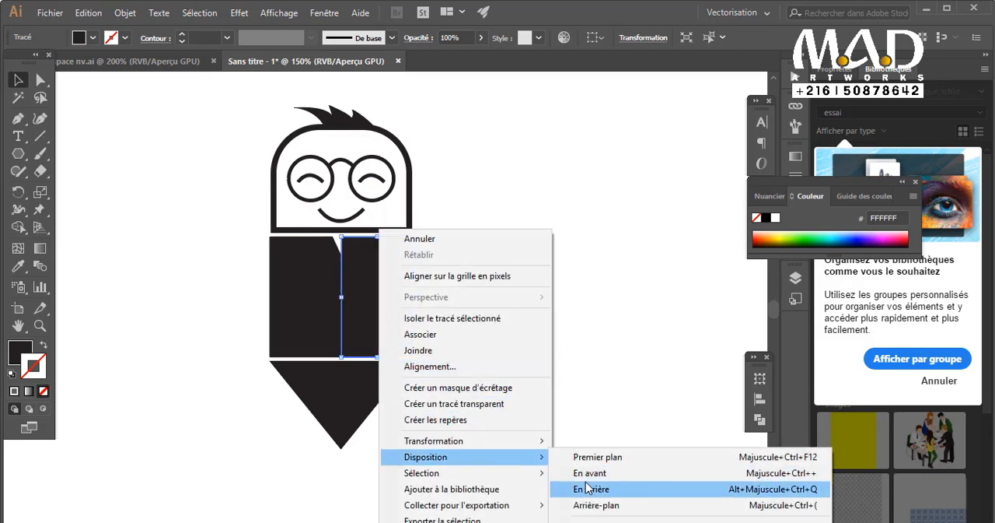
mouse_move(529, 441)
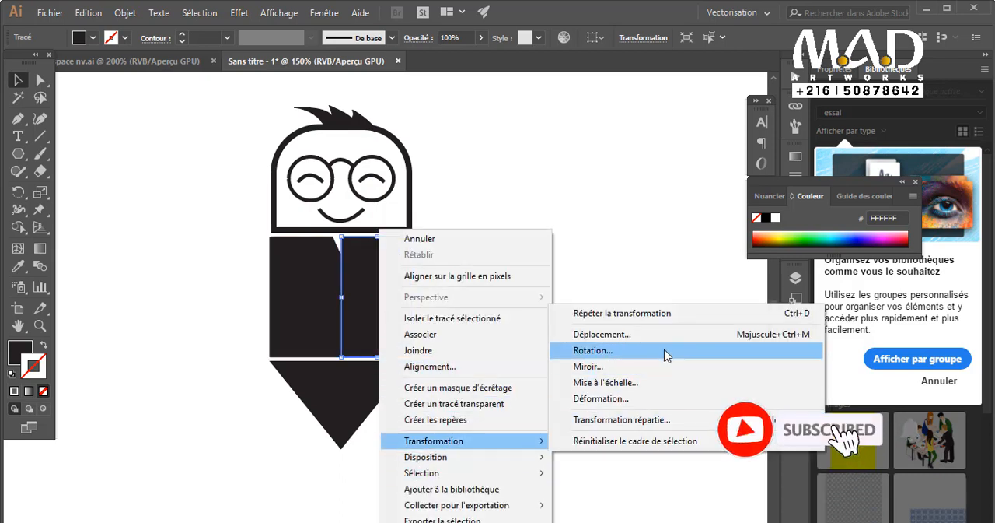
click(589, 365)
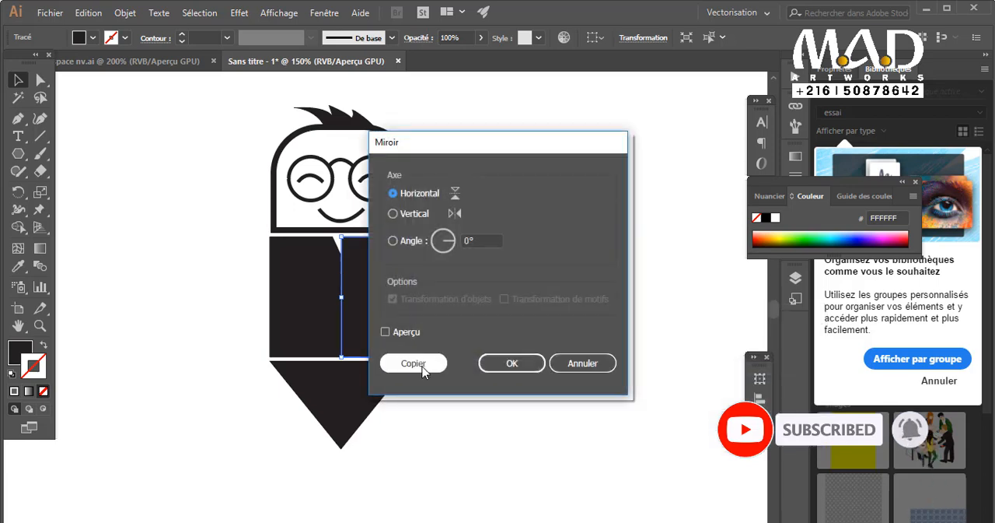
click(523, 363)
click(468, 351)
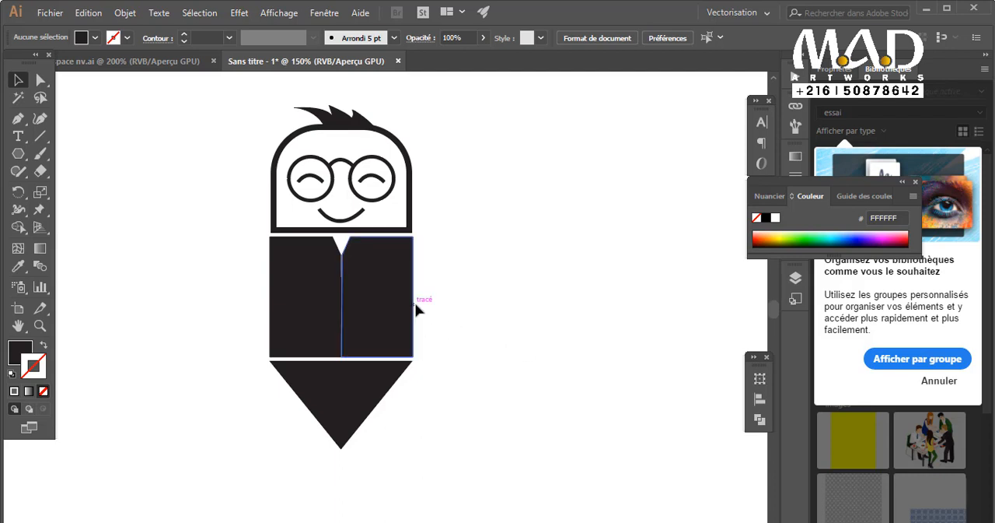
Examine the two body halves and the triangle, comparing them with the logo pencilspace nv.ai document.
click(364, 301)
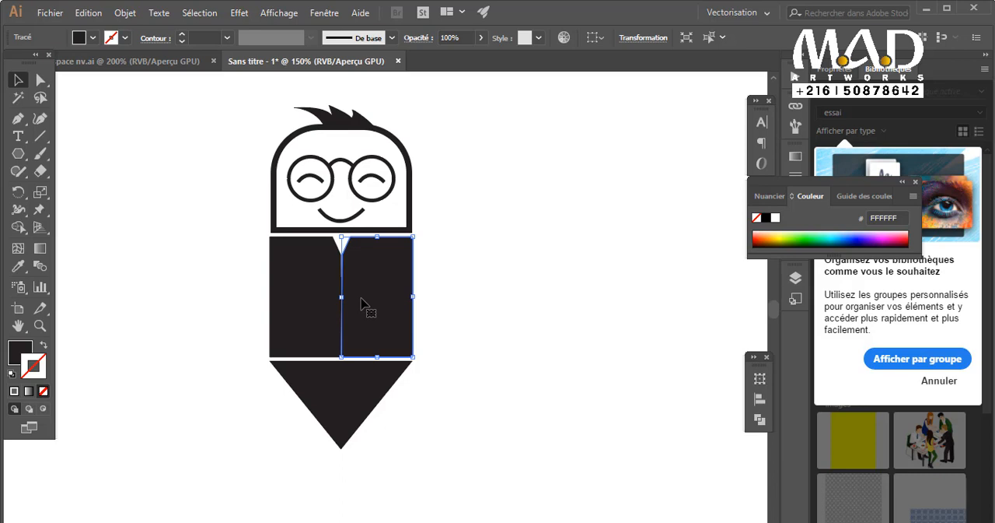
shift+click(301, 334)
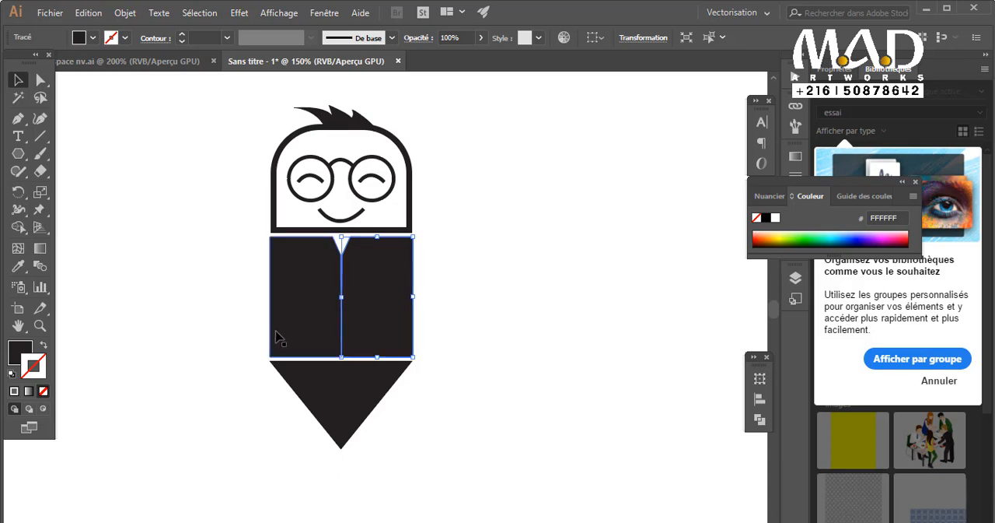
shift+click(276, 336)
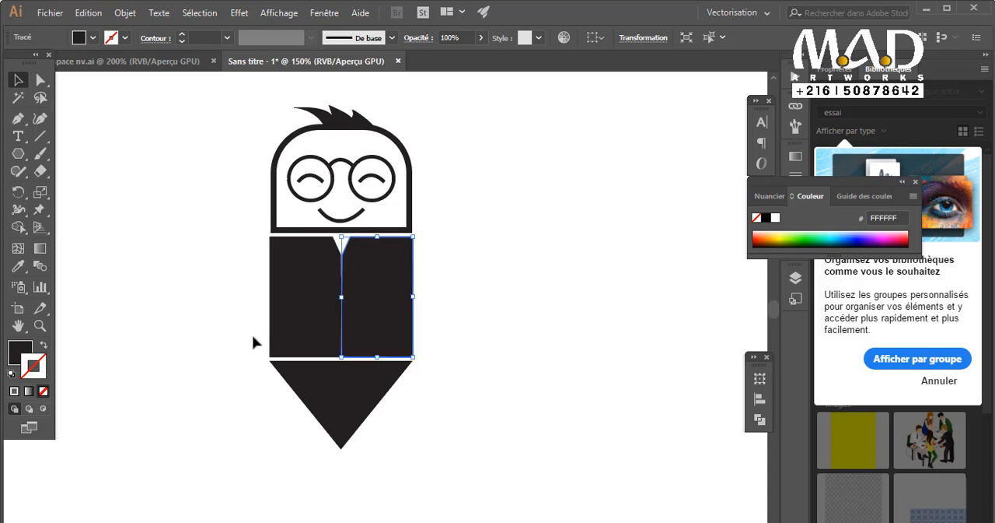
click(527, 348)
click(386, 315)
click(375, 379)
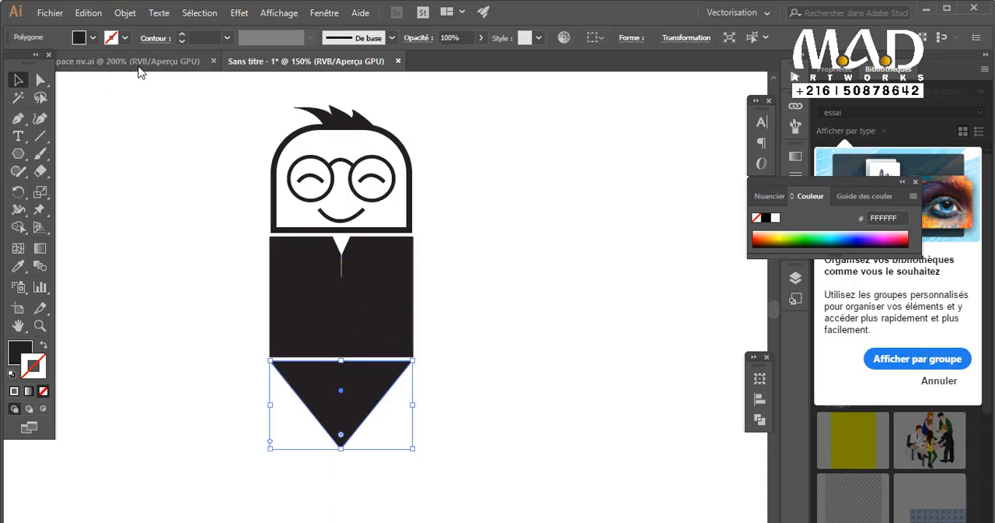
click(533, 247)
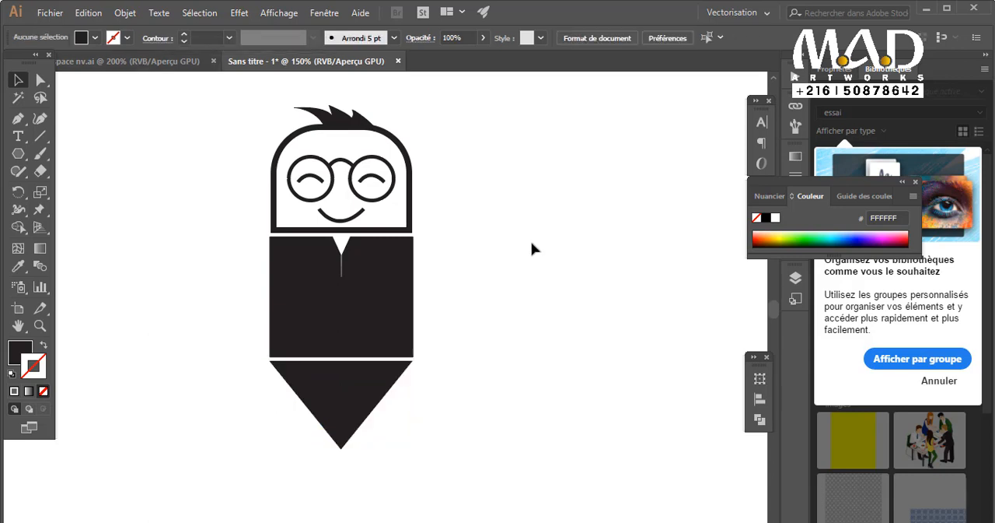
click(165, 65)
click(361, 62)
click(171, 60)
click(281, 64)
Try rounding the lower outer corner of the right body half, and undo the rounding.
click(411, 352)
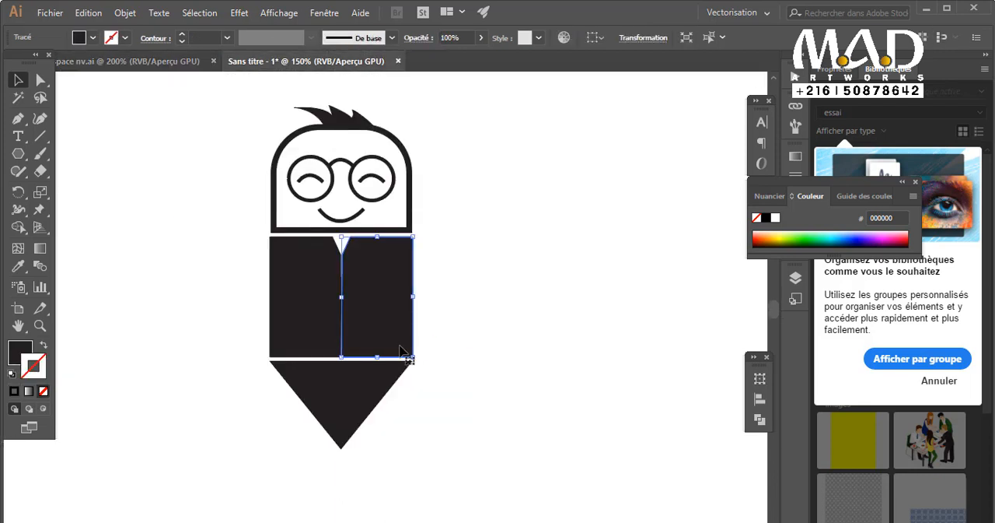
click(41, 79)
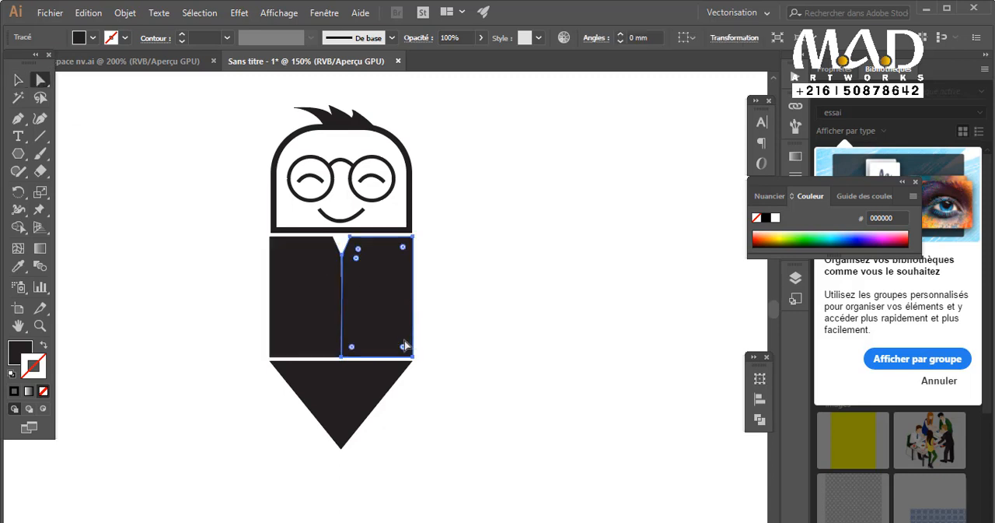
drag(406, 349, 377, 339)
click(472, 382)
key(ctrl+z)
click(479, 379)
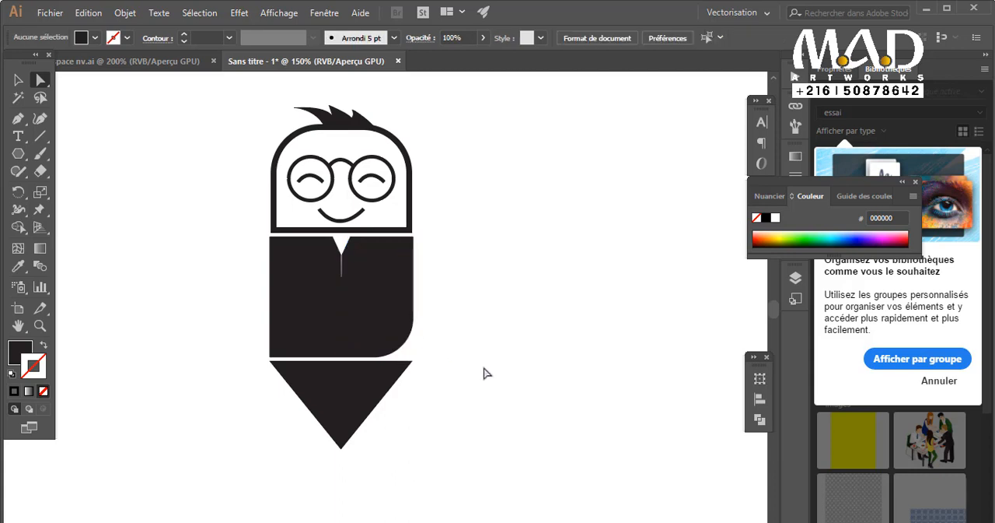
key(ctrl+z)
Delete both body halves between the head and the triangle, keeping the triangle in place.
click(394, 356)
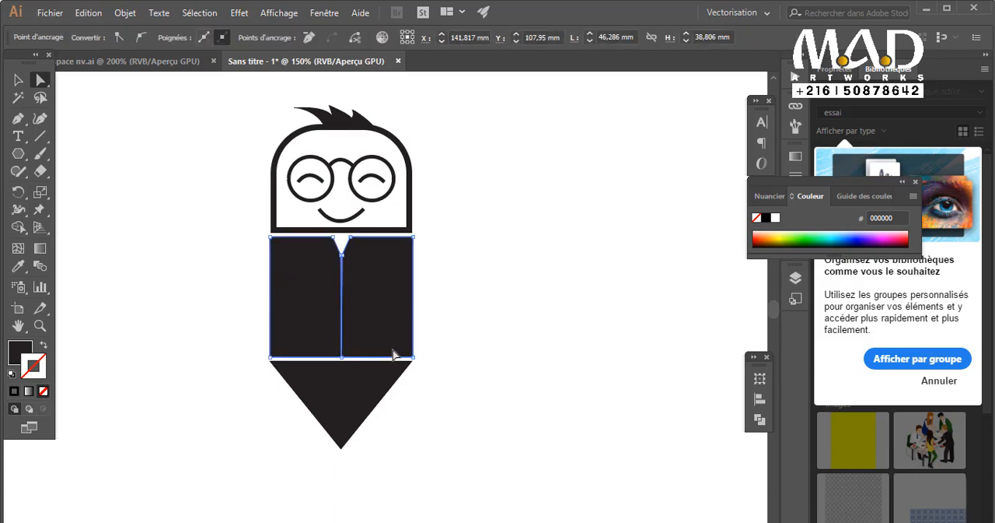
key(Delete)
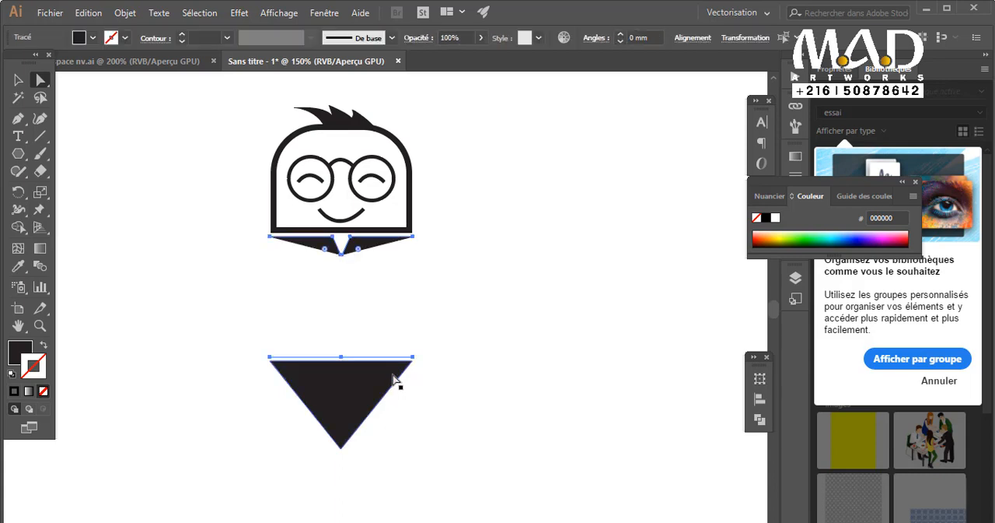
key(ctrl+z)
click(18, 84)
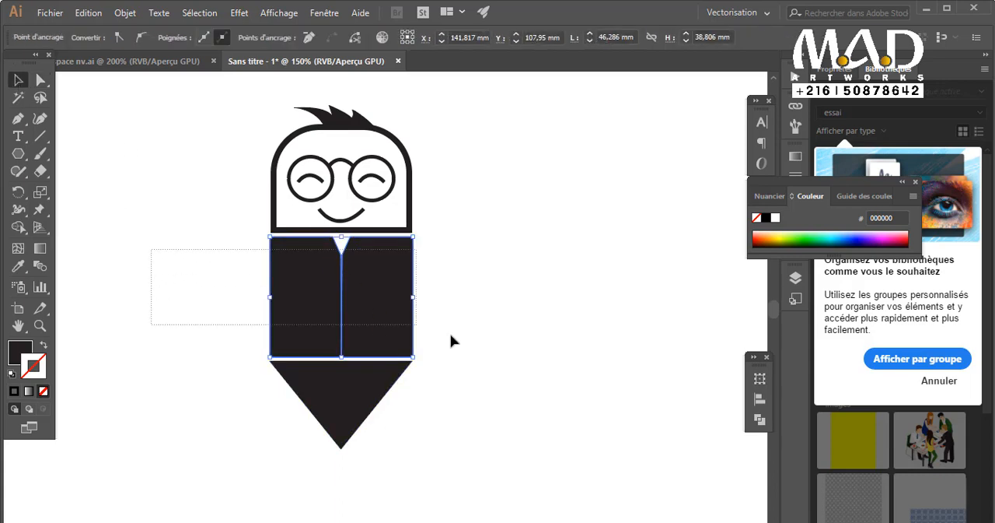
key(Delete)
Draw a left body half about 37 mm tall with the Pen tool, tapering toward the triangle and with its upper inner corner cut diagonally.
key(p)
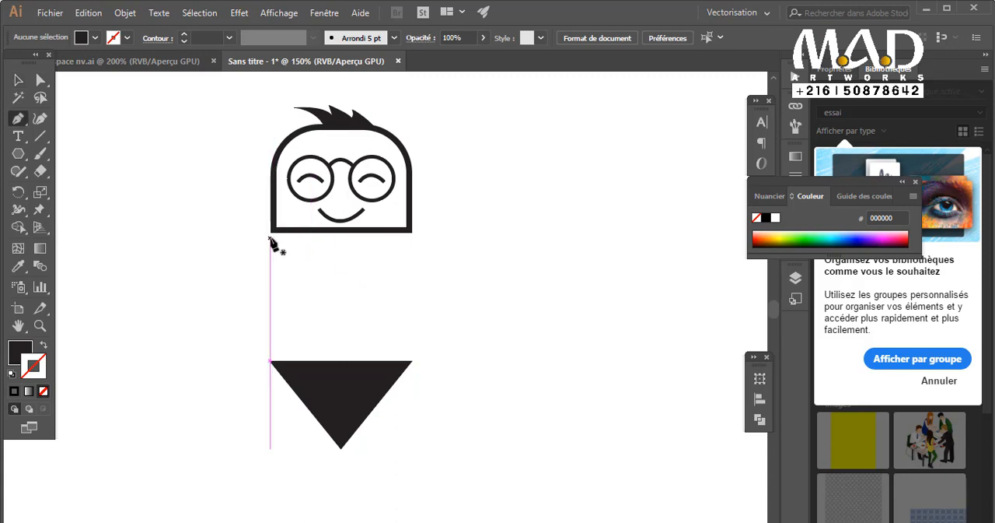
click(270, 237)
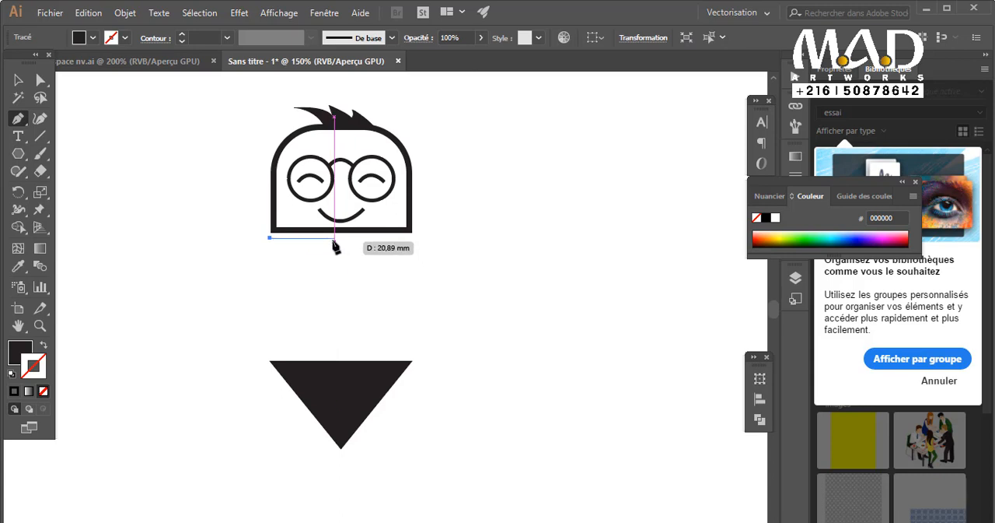
click(332, 238)
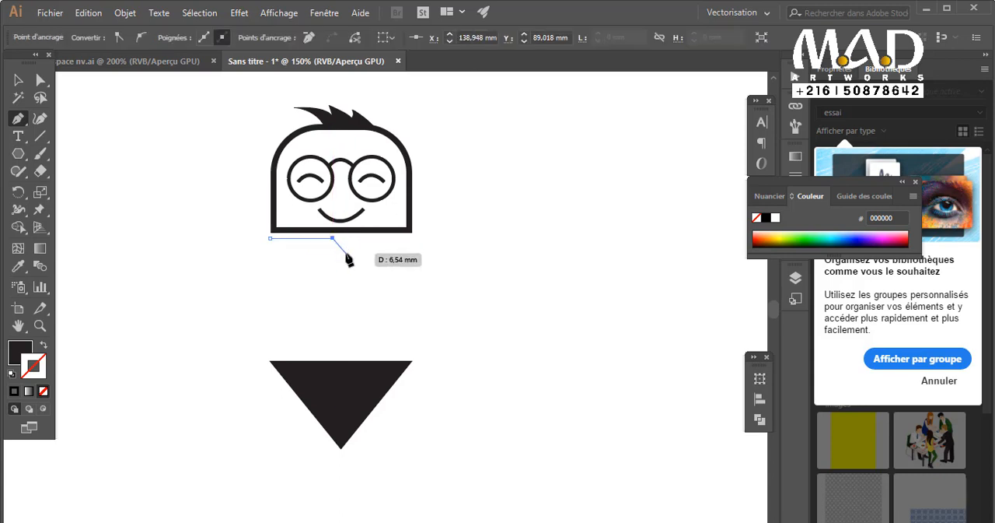
click(346, 253)
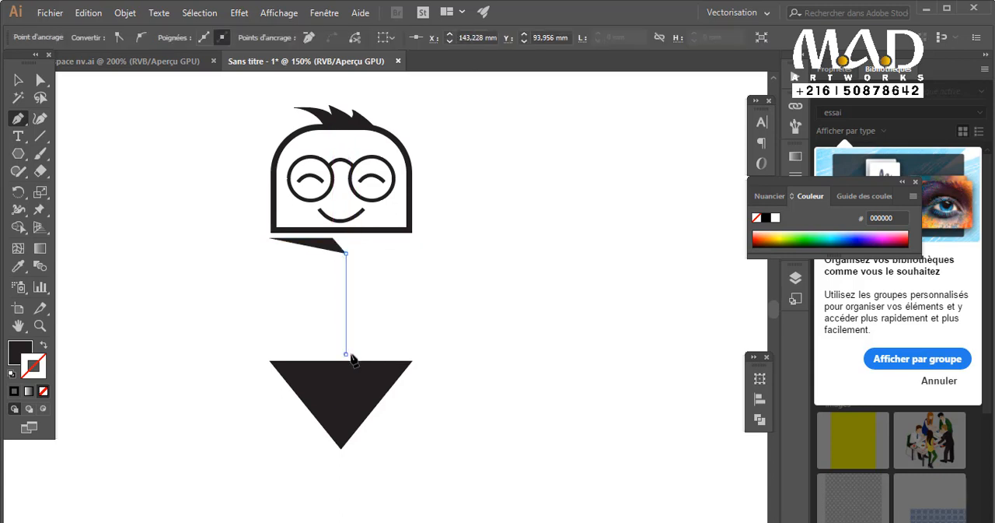
click(346, 354)
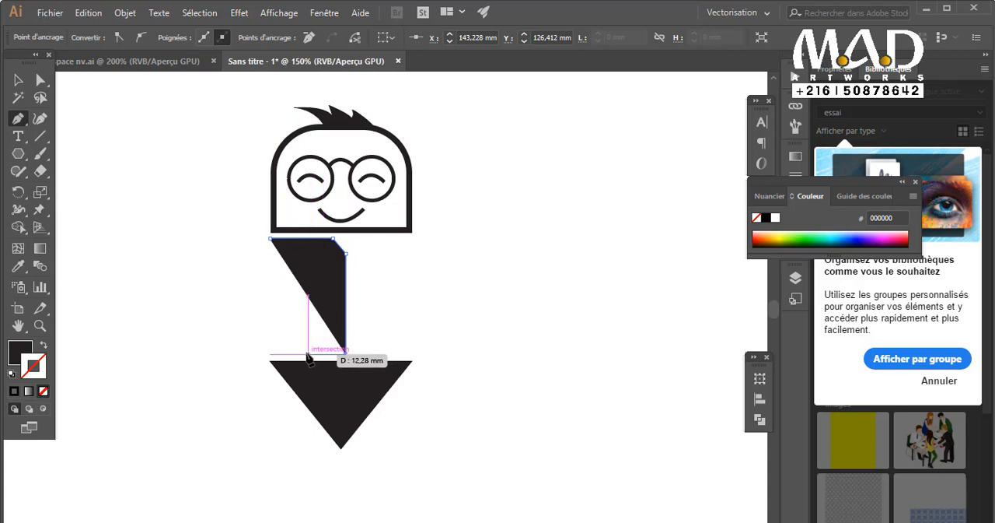
click(304, 354)
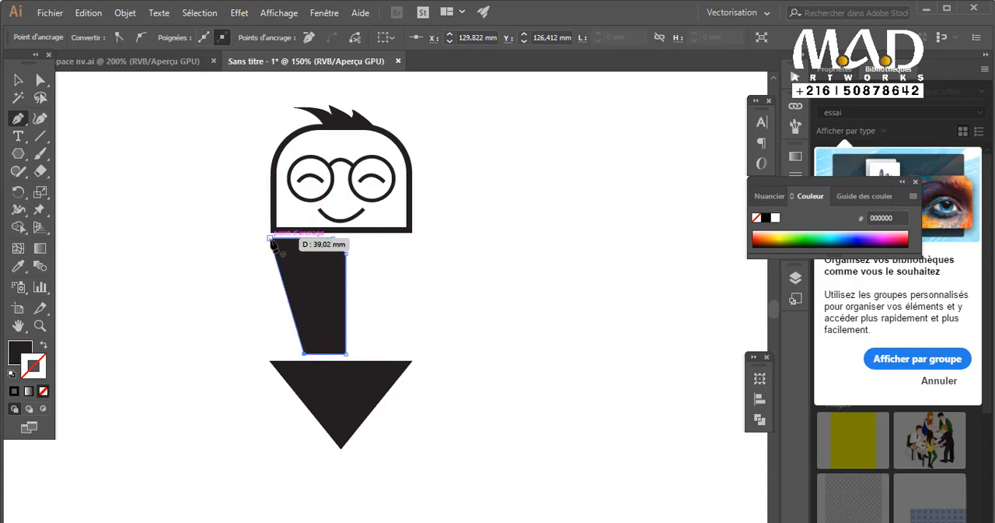
click(271, 238)
key(v)
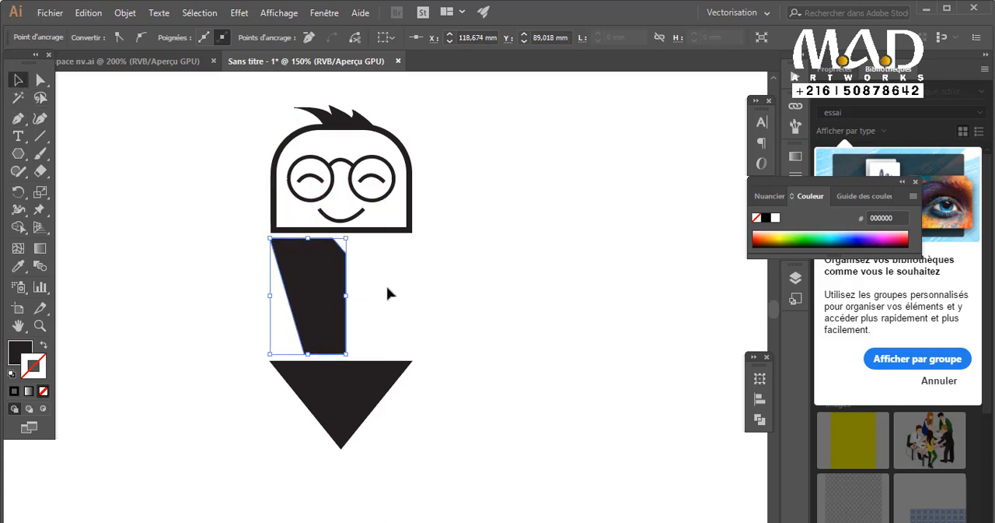
Try shifting the tapered body half slightly to the right, and undo the move.
click(394, 292)
click(330, 317)
ctrl+click(304, 257)
ctrl+click(315, 243)
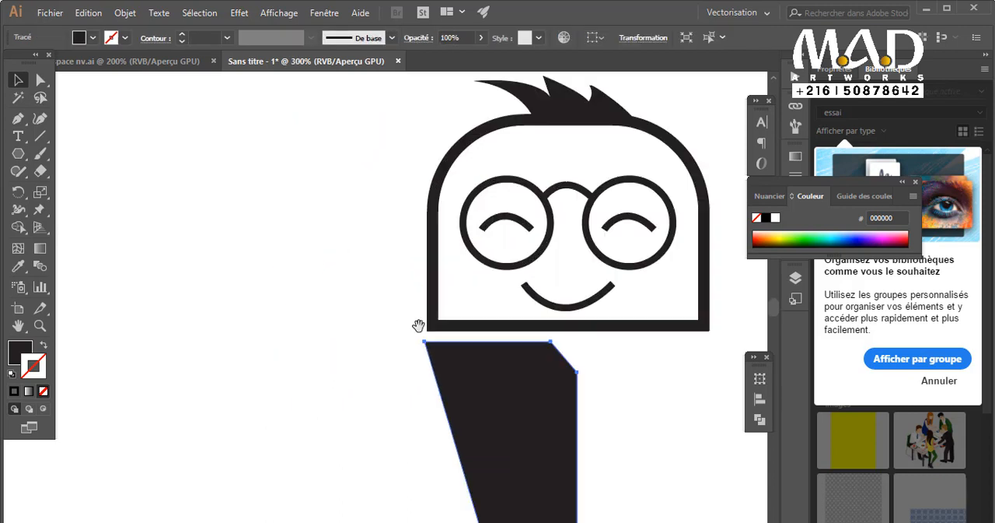
drag(418, 325, 256, 159)
drag(311, 222, 317, 221)
click(449, 265)
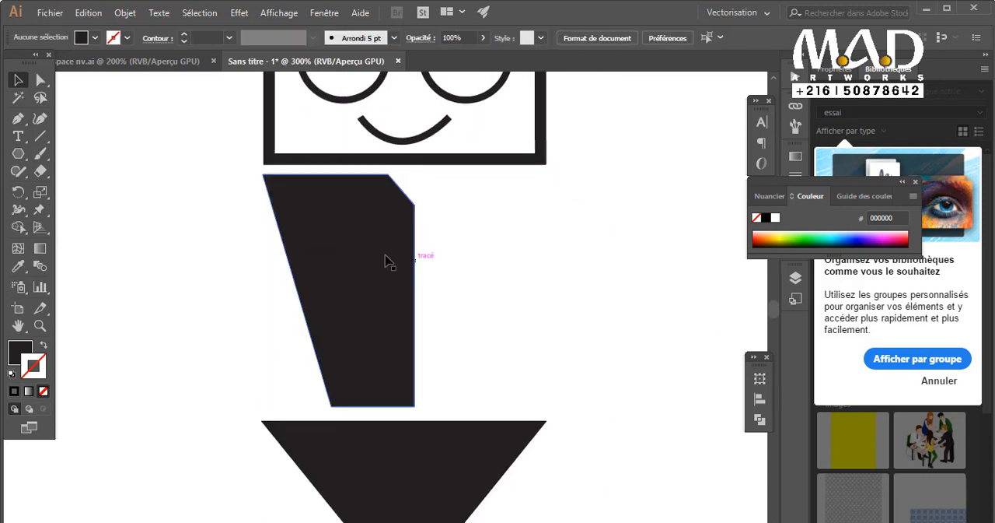
drag(365, 256, 372, 257)
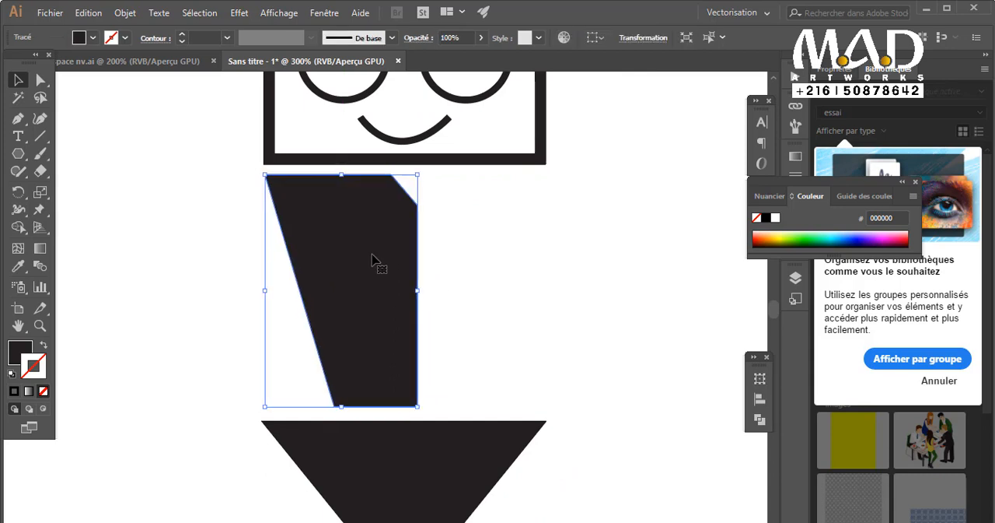
key(ctrl+z)
click(451, 277)
Duplicate the tapered body half against its inner edge, try reflecting the copy about the horizontal axis, and undo that reflection.
drag(407, 300, 560, 309)
right_click(560, 309)
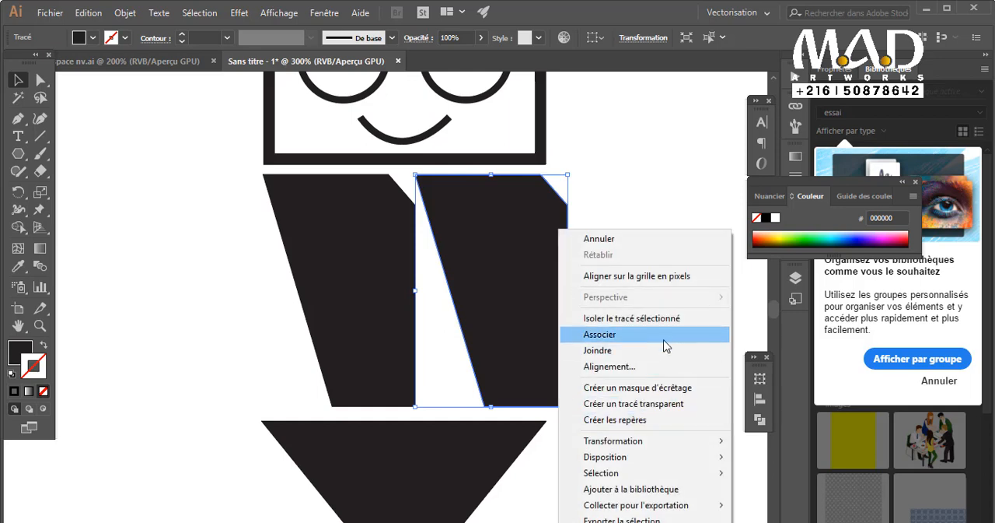
mouse_move(584, 443)
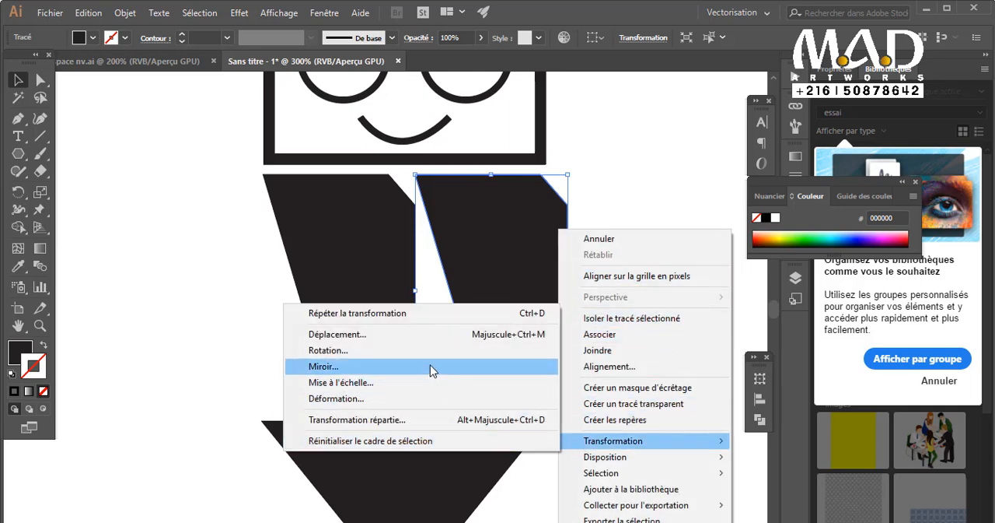
click(432, 368)
click(515, 364)
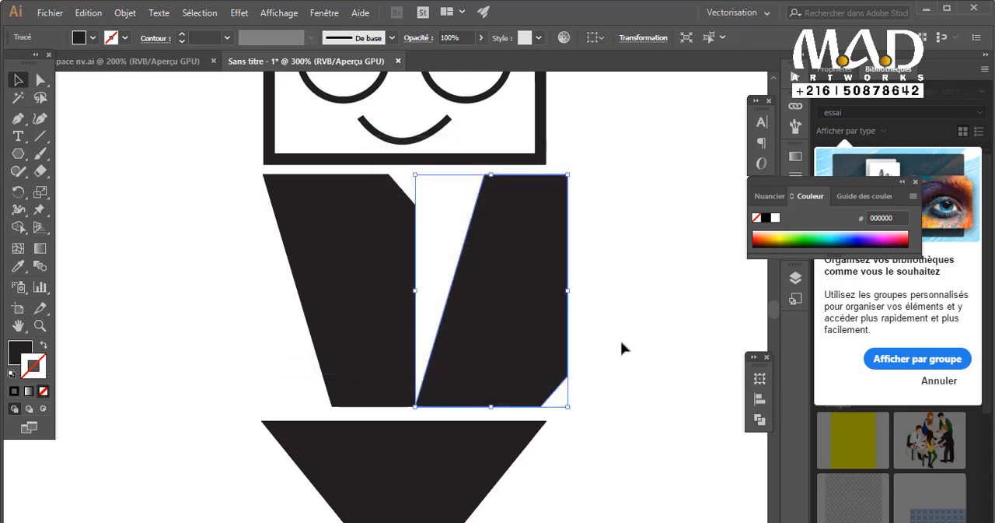
key(ctrl+z)
Reflect the duplicated body half about the vertical axis to form a symmetrical tapered body with a V-shaped collar.
right_click(516, 230)
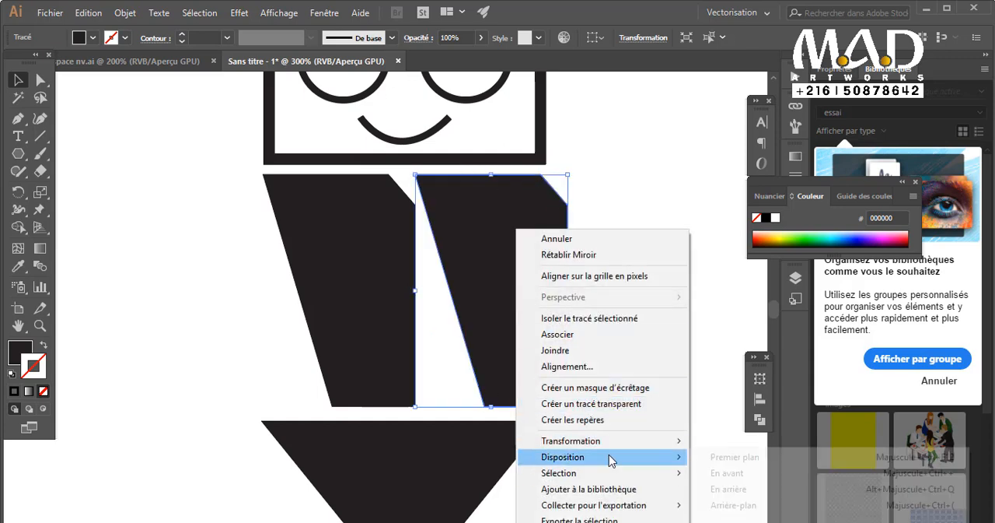
mouse_move(689, 444)
click(735, 366)
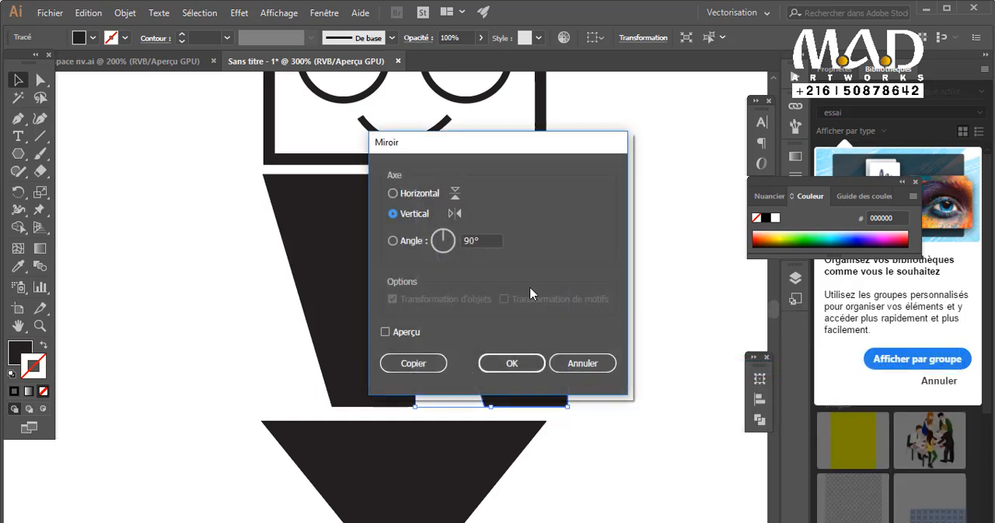
click(422, 197)
click(417, 213)
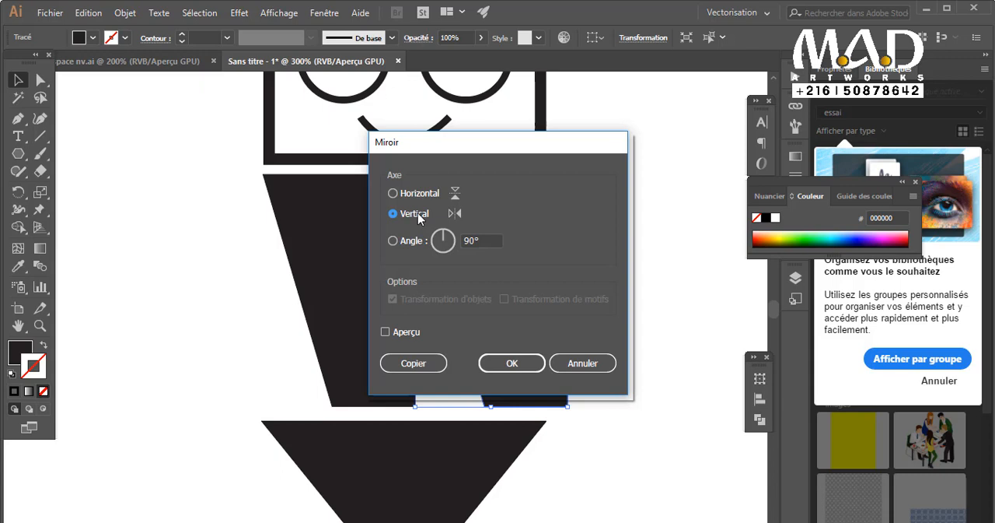
click(527, 366)
click(629, 356)
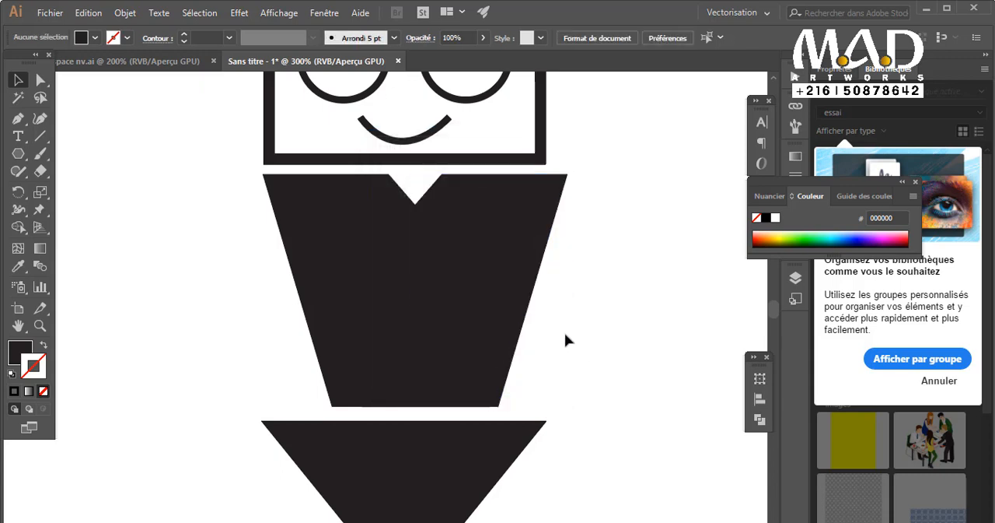
click(473, 298)
drag(473, 298, 413, 308)
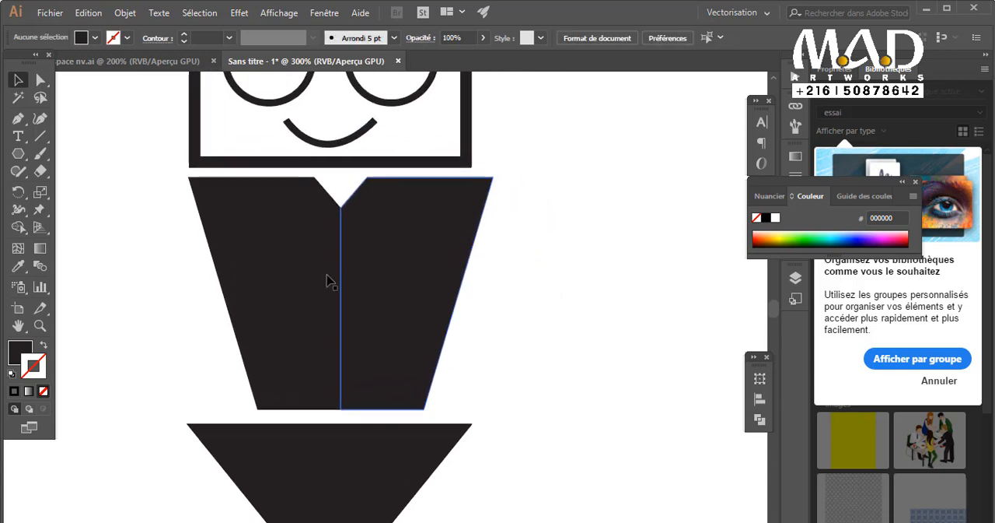
Reposition and narrow the two body halves so they meet at the centre and together match the head's width.
drag(326, 281, 316, 281)
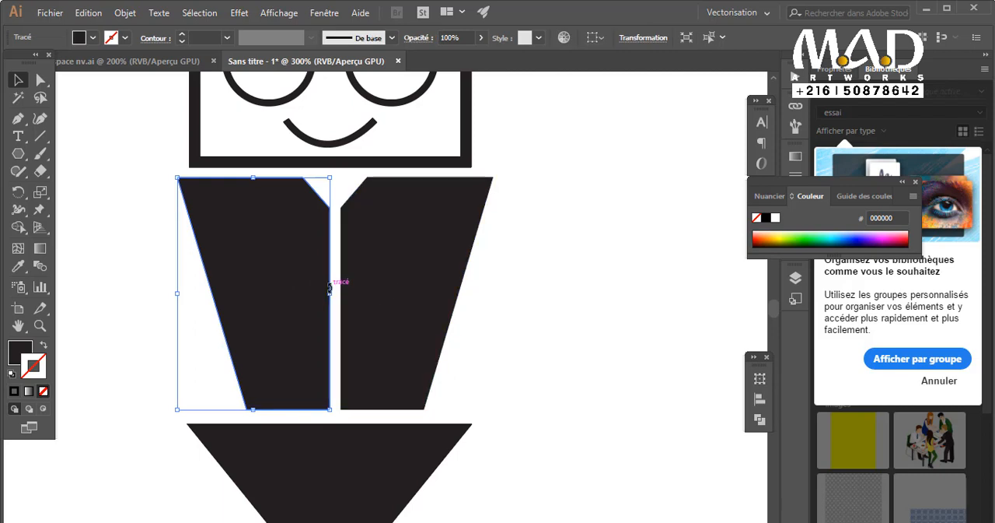
drag(330, 293, 287, 283)
click(429, 317)
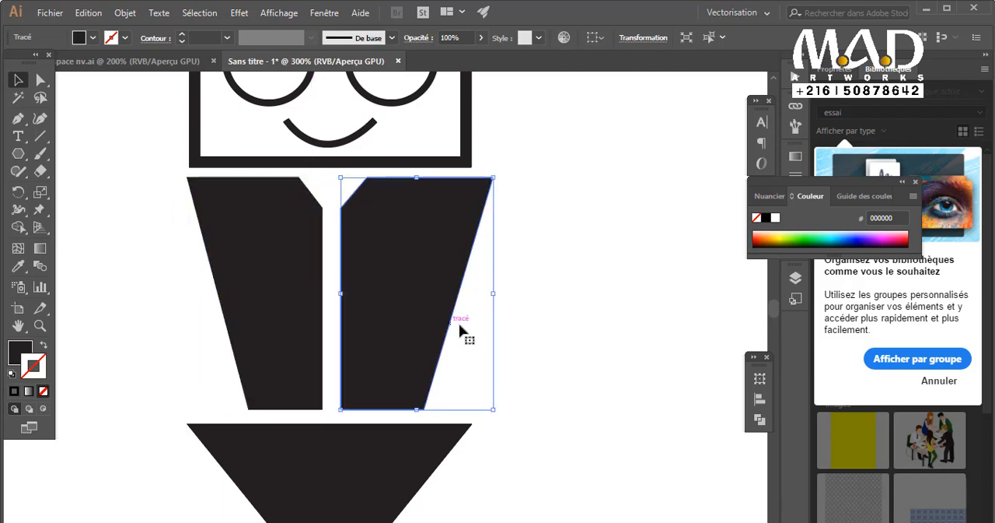
drag(422, 283, 327, 293)
click(488, 311)
click(315, 284)
click(473, 333)
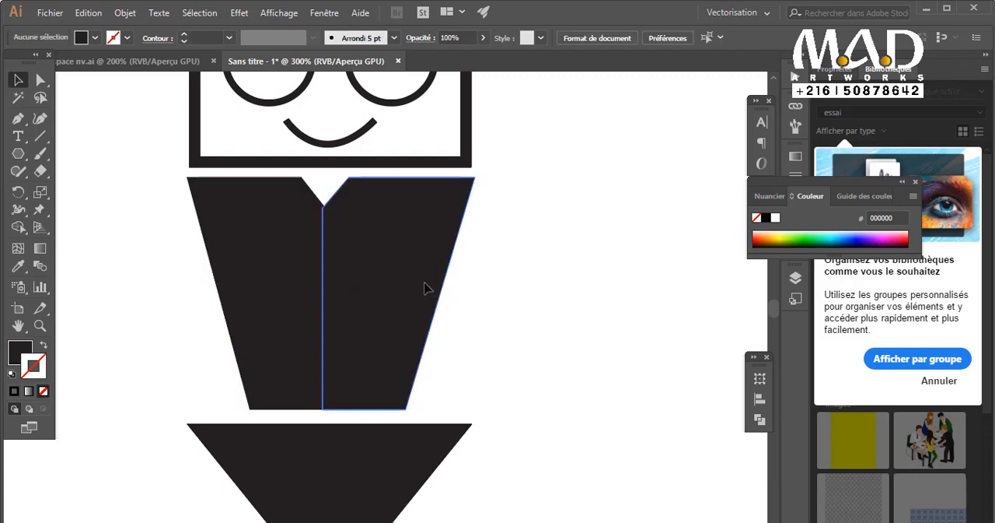
click(422, 285)
drag(473, 293, 474, 295)
click(493, 324)
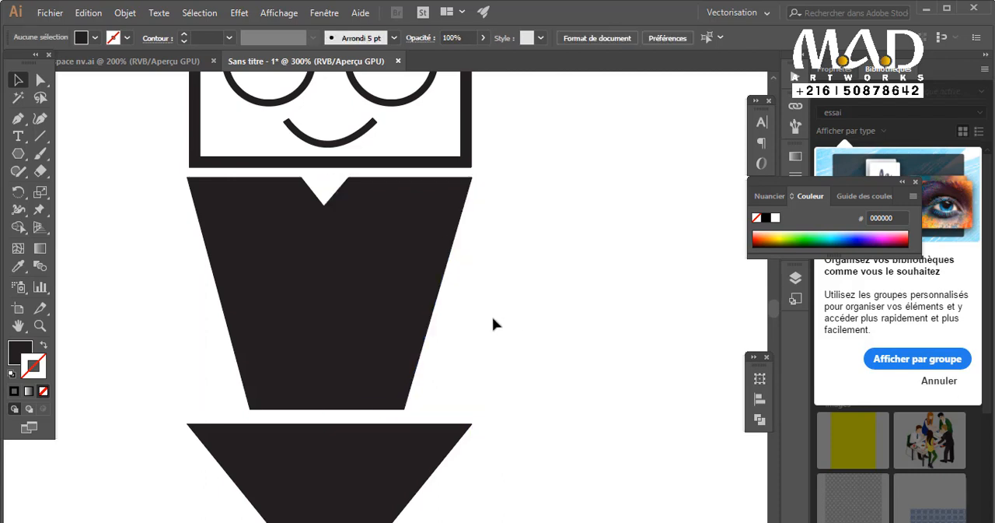
Fill the right body half with green 43B700.
click(395, 307)
double_click(29, 347)
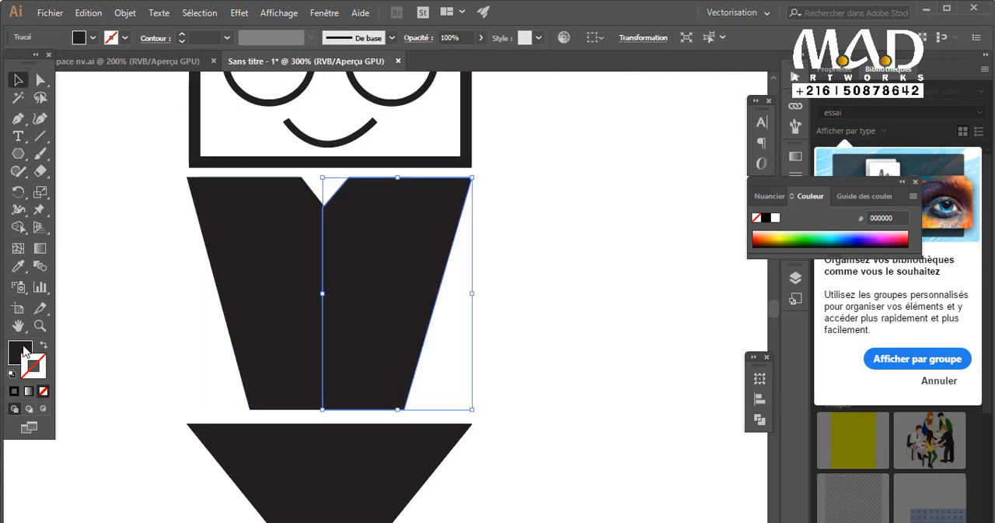
drag(806, 394, 806, 402)
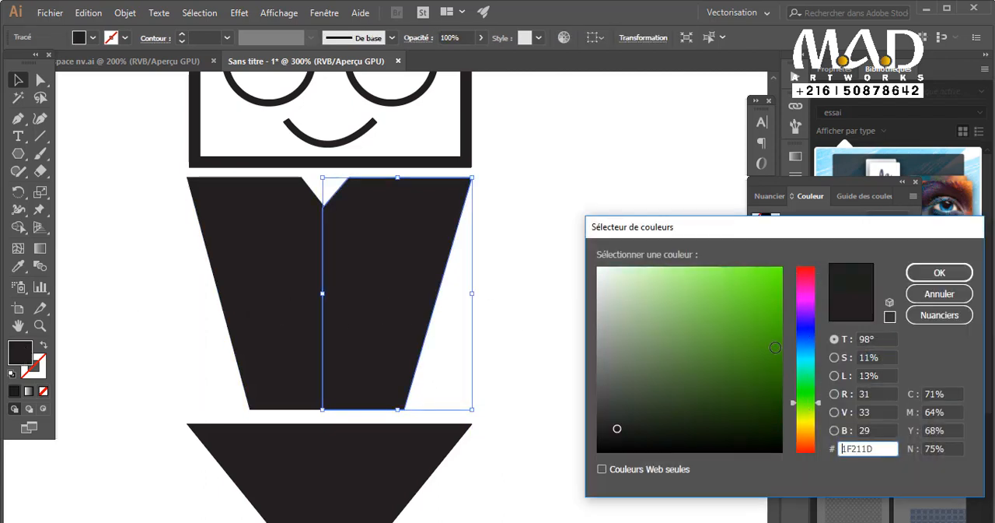
mouse_move(775, 347)
mouse_down()
mouse_move(791, 340)
mouse_move(795, 319)
mouse_up()
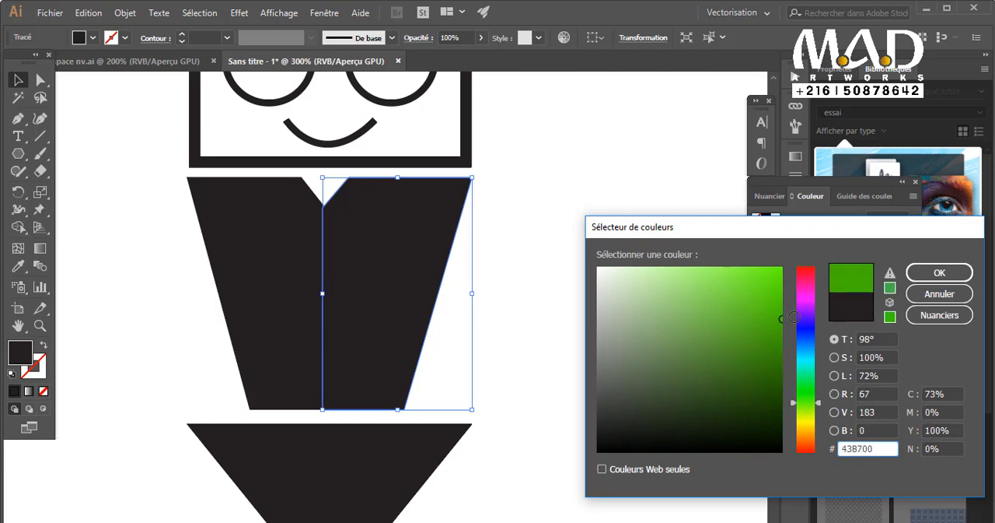
click(939, 272)
Copy the green fill onto the left body half and brighten it to the lighter green 64FF00.
click(267, 266)
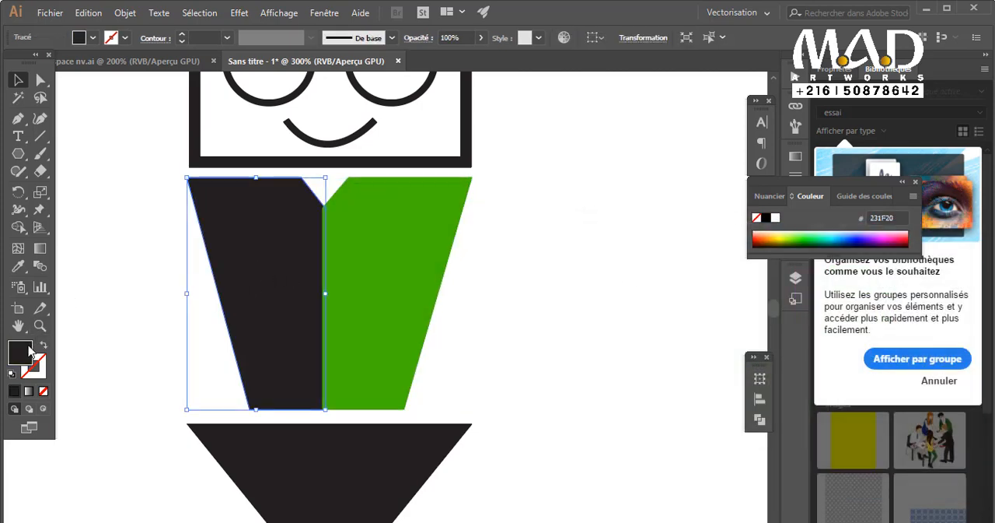
click(18, 265)
click(353, 315)
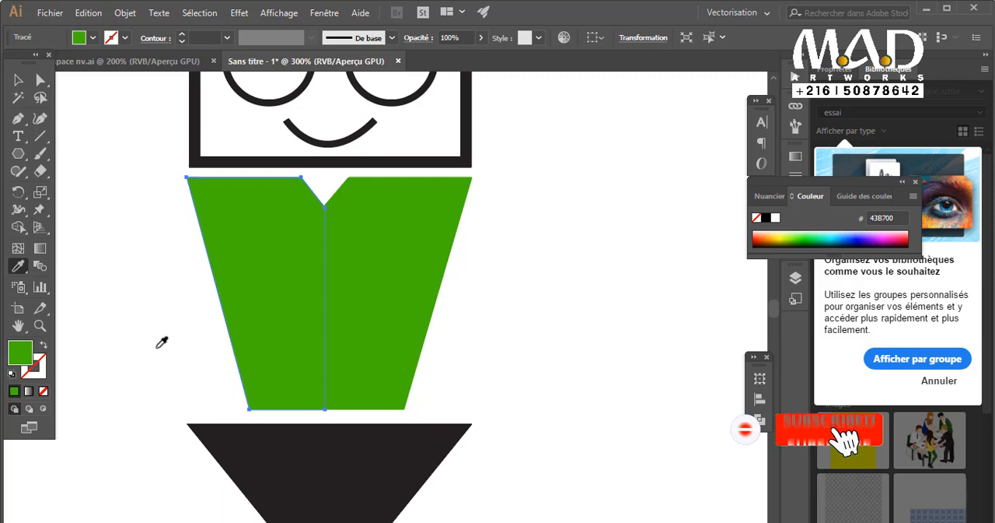
double_click(20, 352)
click(760, 300)
drag(759, 300, 781, 267)
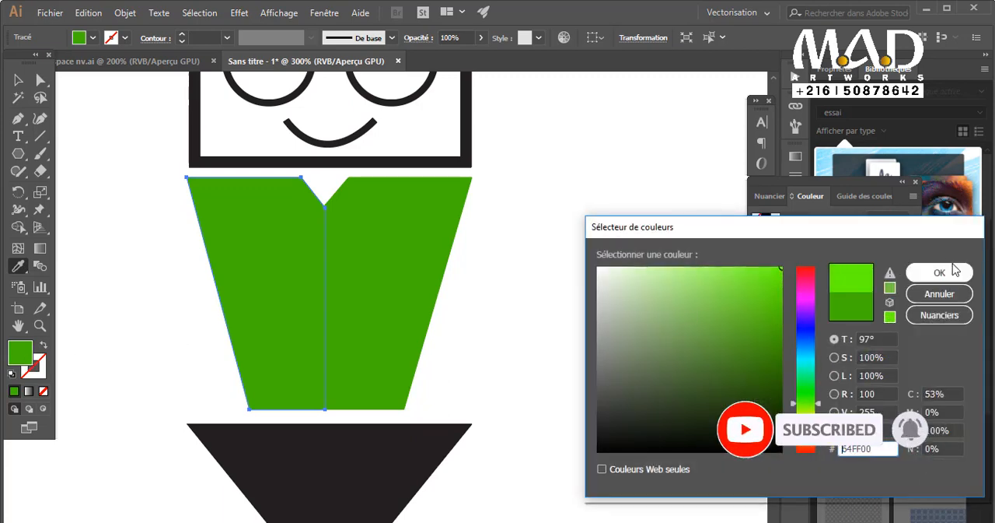
click(940, 272)
Adjust the darker green half's inner edge so it lines up with the lighter half along the centre seam.
click(17, 79)
click(334, 306)
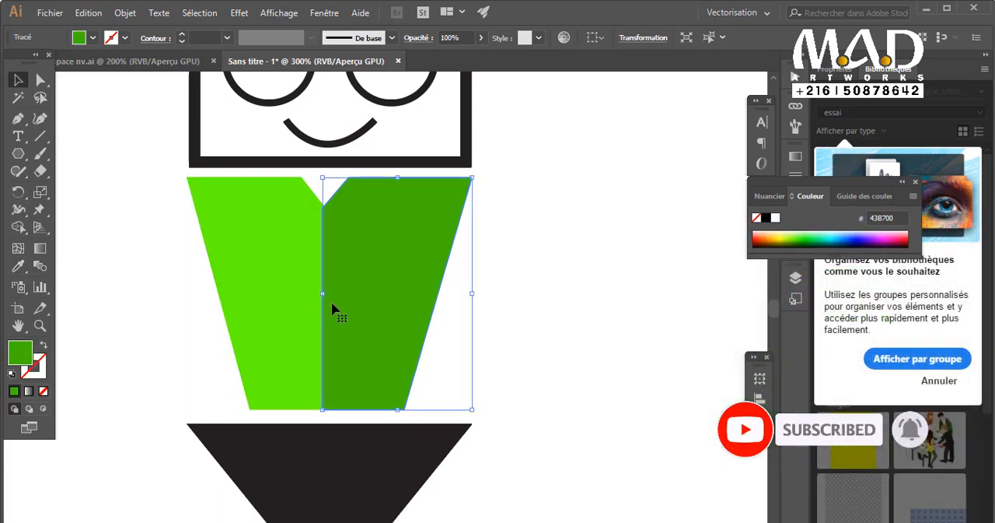
drag(323, 294, 325, 293)
click(547, 357)
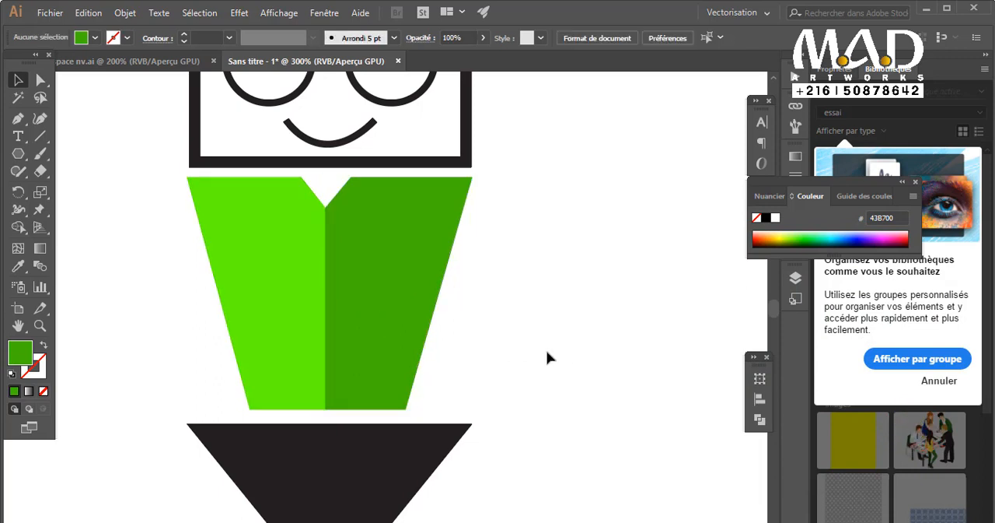
Shrink the dark triangle to roughly the width of the body's lower edge and move it up beneath the body.
key(ctrl+minus)
scroll(517, 383, down, 2)
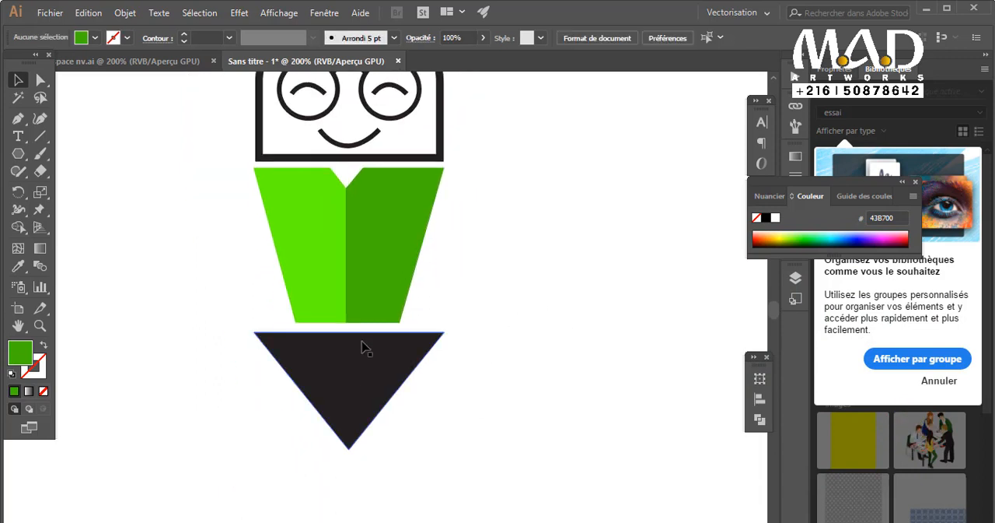
click(400, 376)
drag(440, 457, 405, 420)
drag(366, 382, 364, 354)
key(ctrl+plus)
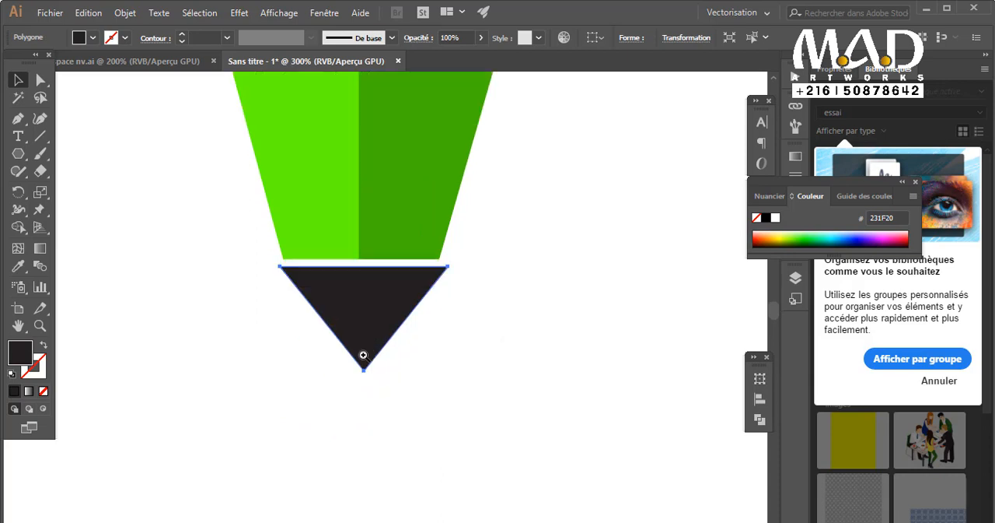
key(ctrl+plus)
Fine-tune the dark triangle's size and position to match the body's lower edge, leaving a thin gap between them.
drag(469, 445, 450, 429)
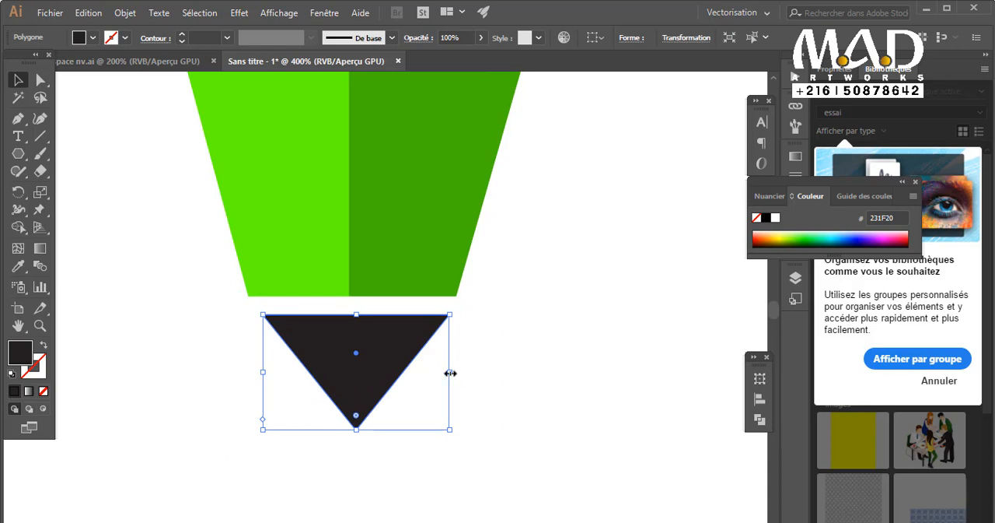
drag(450, 372, 455, 371)
drag(263, 374, 256, 373)
drag(373, 363, 371, 349)
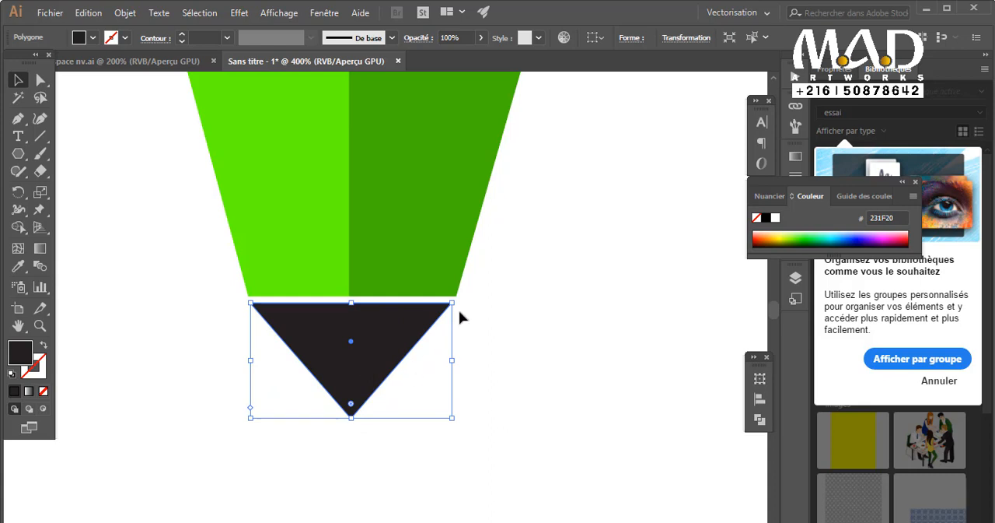
click(484, 315)
click(420, 329)
drag(454, 365, 456, 360)
key(ctrl+z)
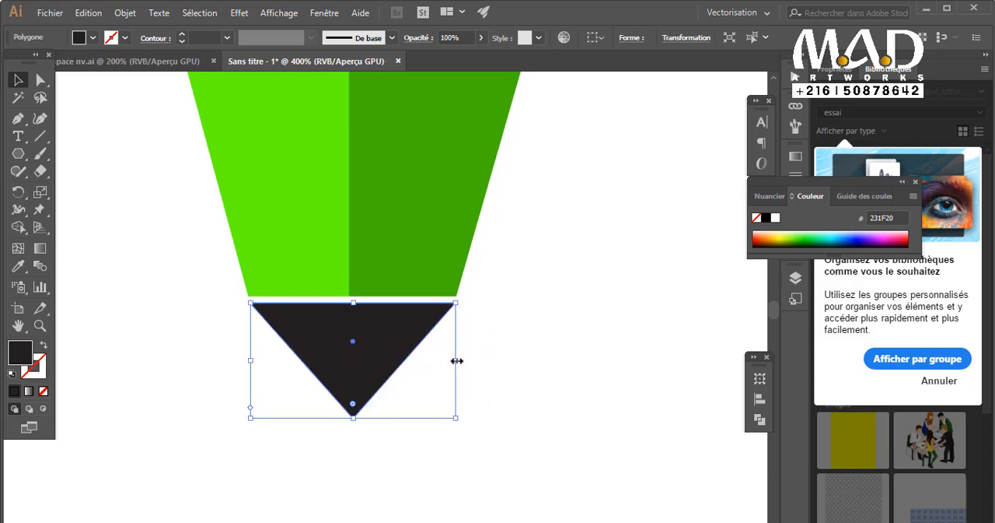
Examine the whole character and compare it with the reference logo in the other open document.
click(517, 373)
key(ctrl+minus)
key(ctrl+minus)
key(ctrl+minus)
key(ctrl+minus)
key(ctrl+minus)
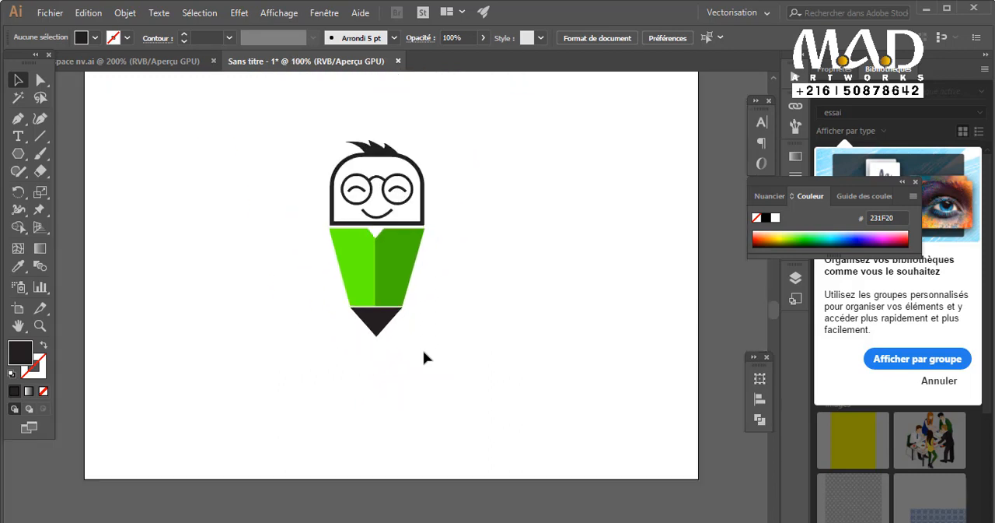
key(ctrl+plus)
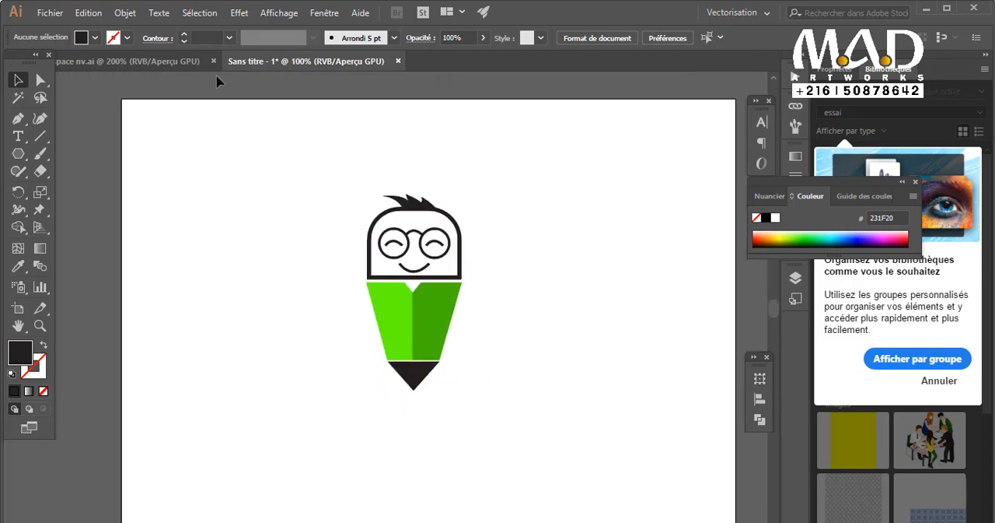
click(189, 67)
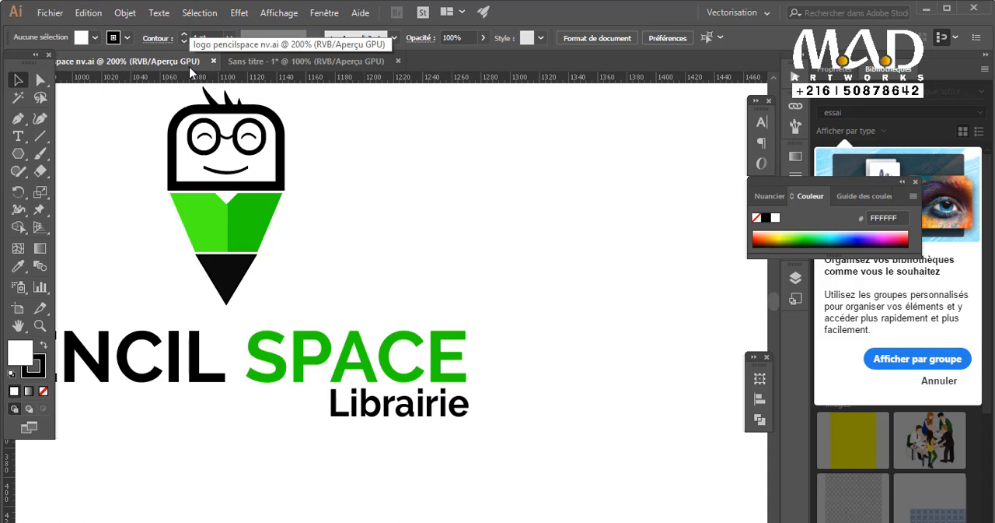
click(284, 61)
scroll(518, 347, down, 1)
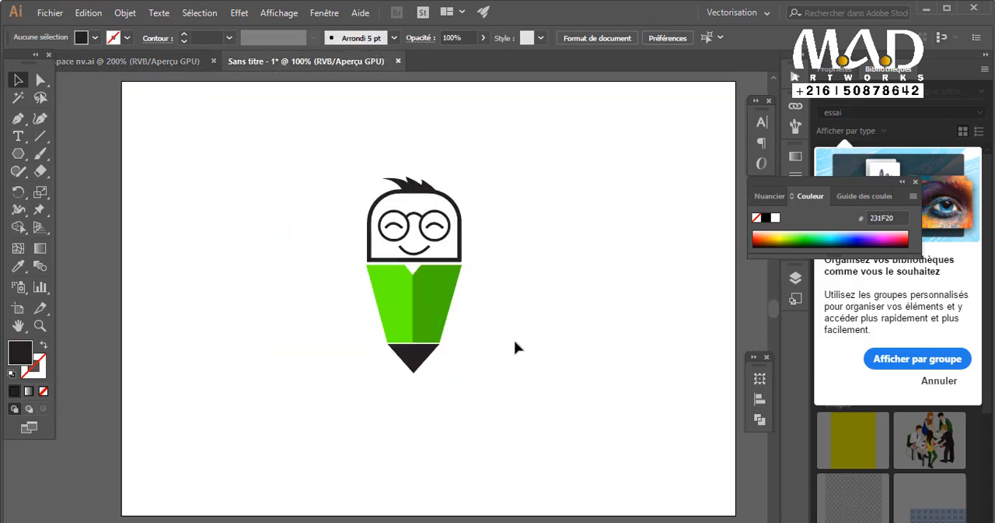
Move the whole character left on the artboard and add the text "Librairie Pencil Space" to its right.
mouse_move(495, 193)
mouse_down()
mouse_move(383, 373)
mouse_move(318, 363)
mouse_up()
click(349, 402)
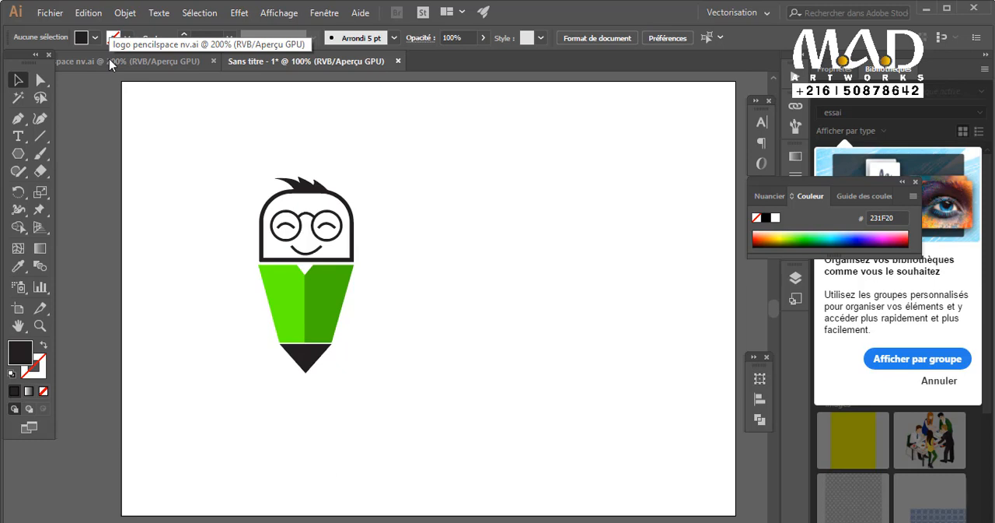
key(t)
click(496, 284)
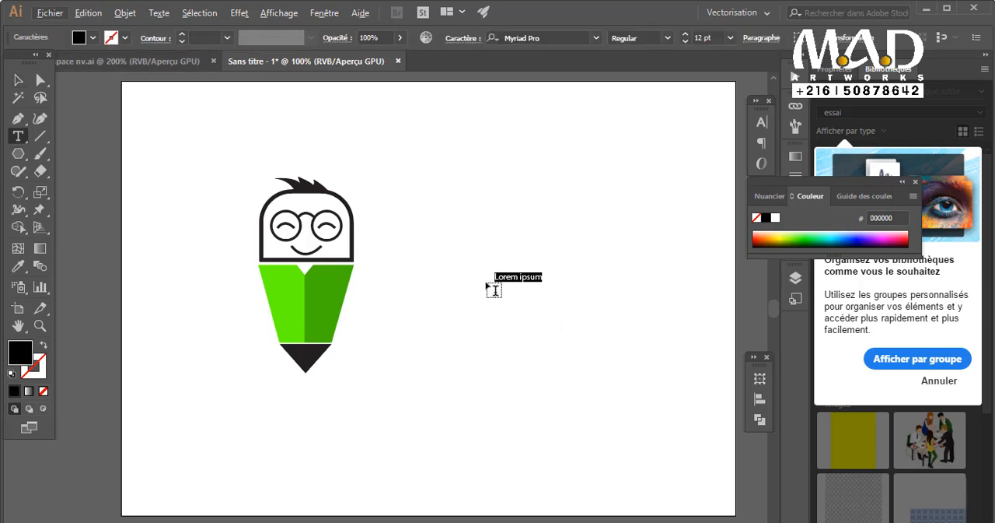
text(Lib)
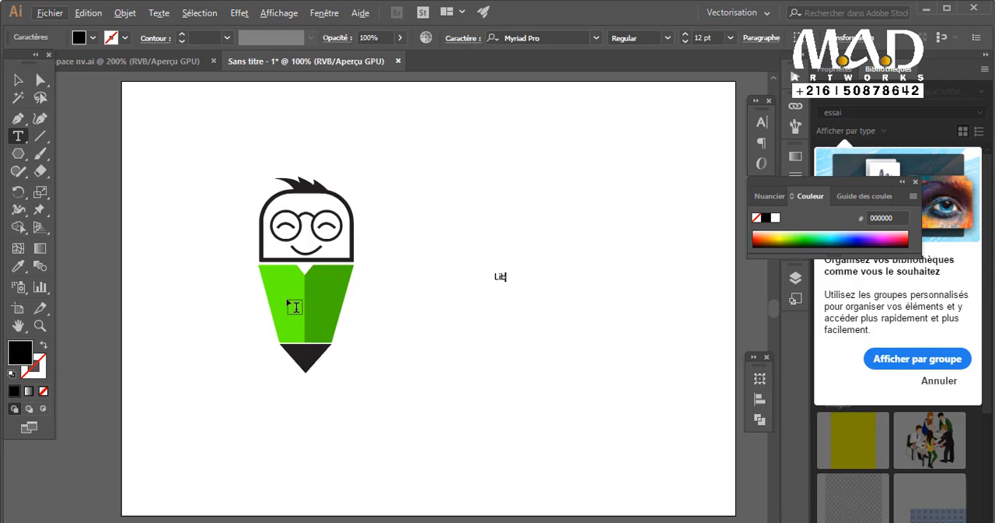
text(r)
key(ctrl+apostrophe)
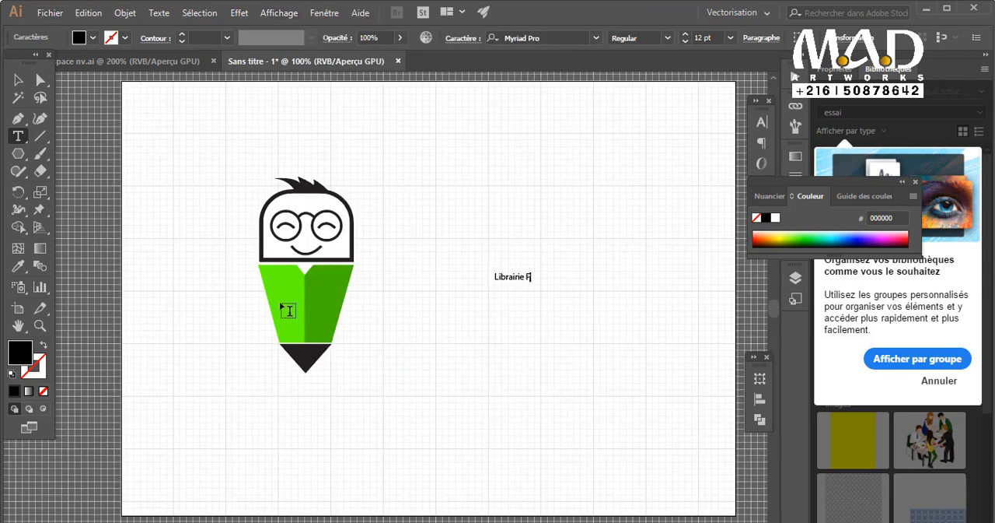
key(ctrl+a)
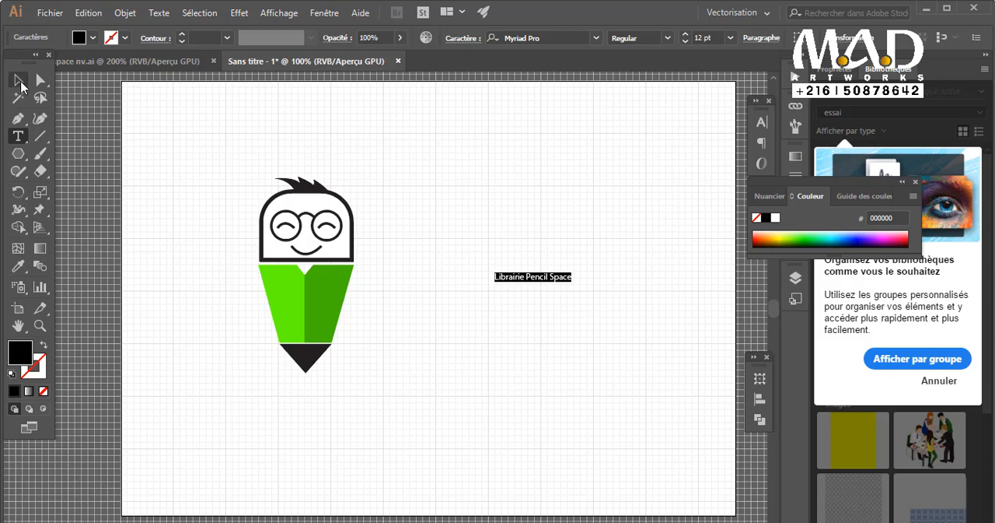
Group the selected "Librairie Pencil Space" text object.
click(18, 80)
key(g)
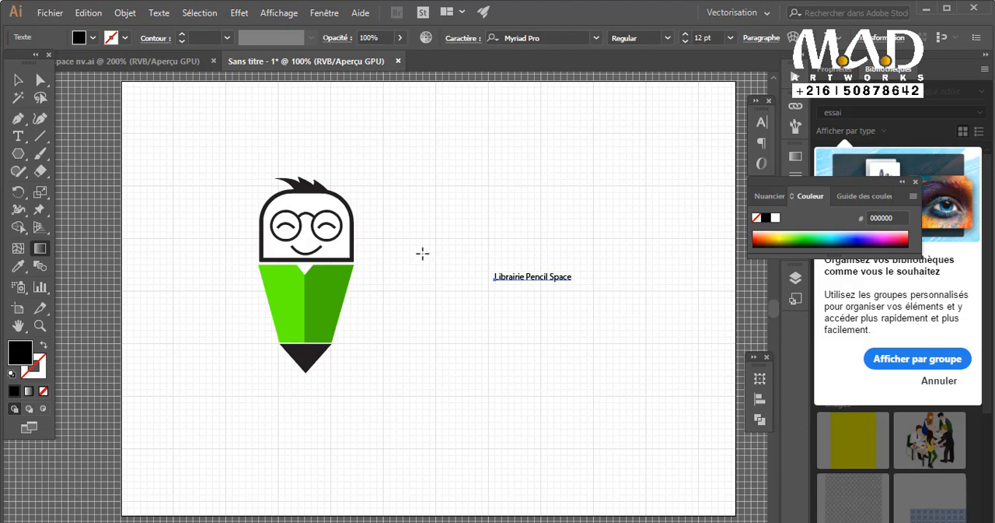
key(ctrl+g)
click(26, 86)
click(280, 13)
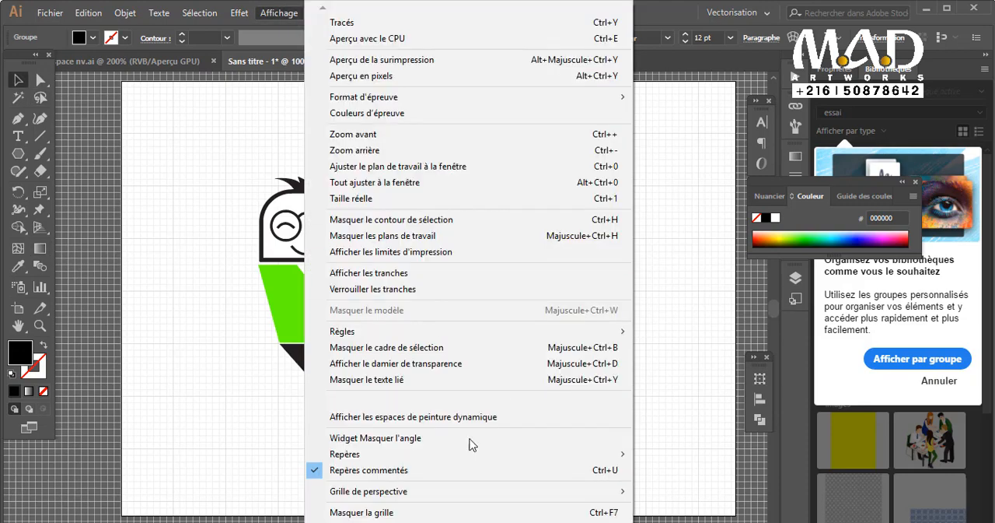
click(477, 468)
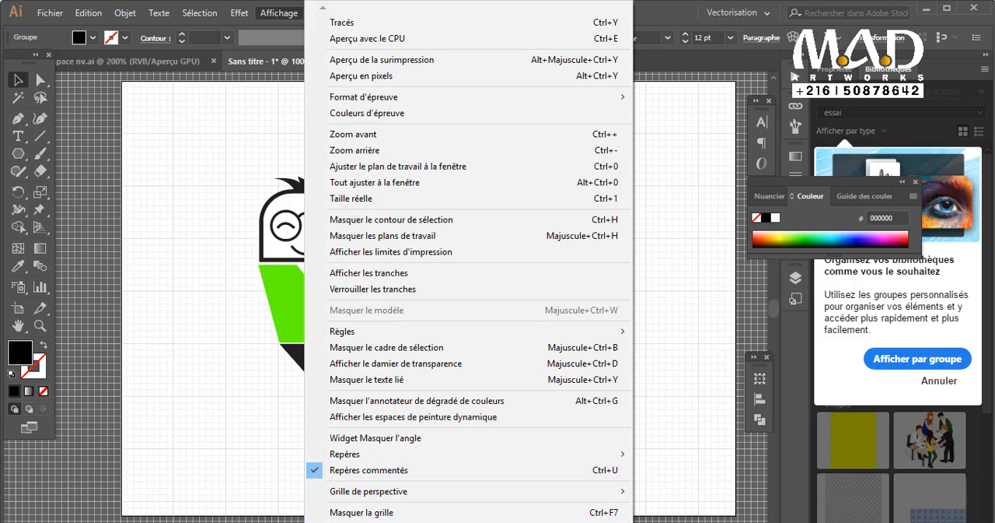
scroll(469, 261, down, 2)
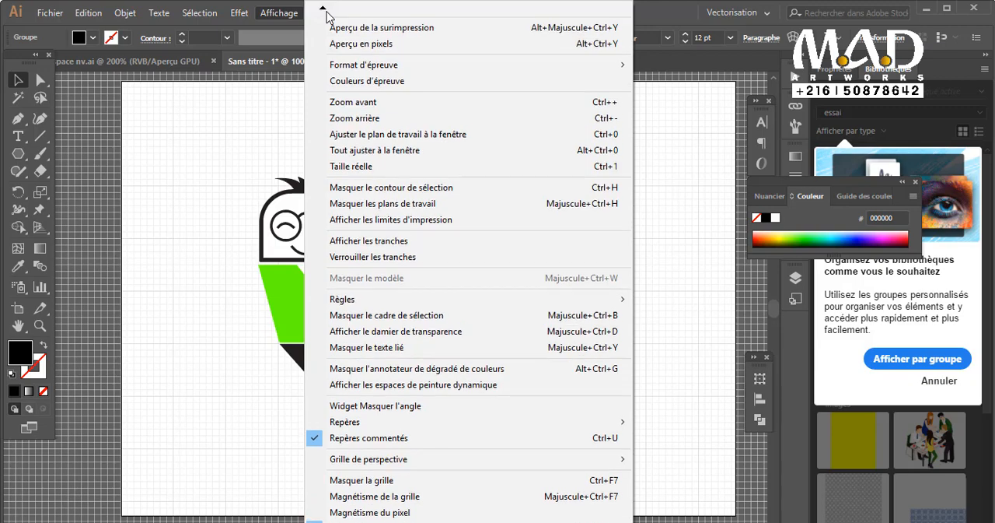
mouse_move(252, 14)
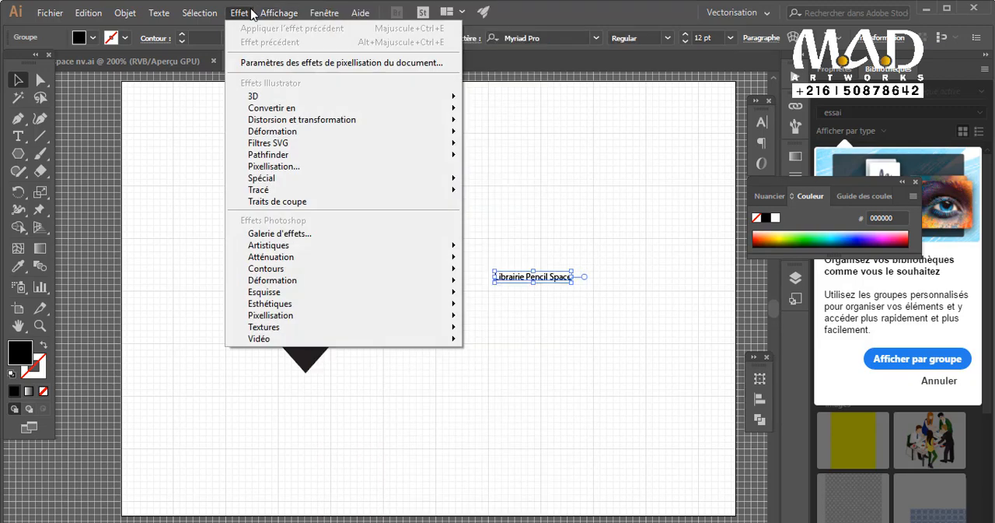
click(126, 13)
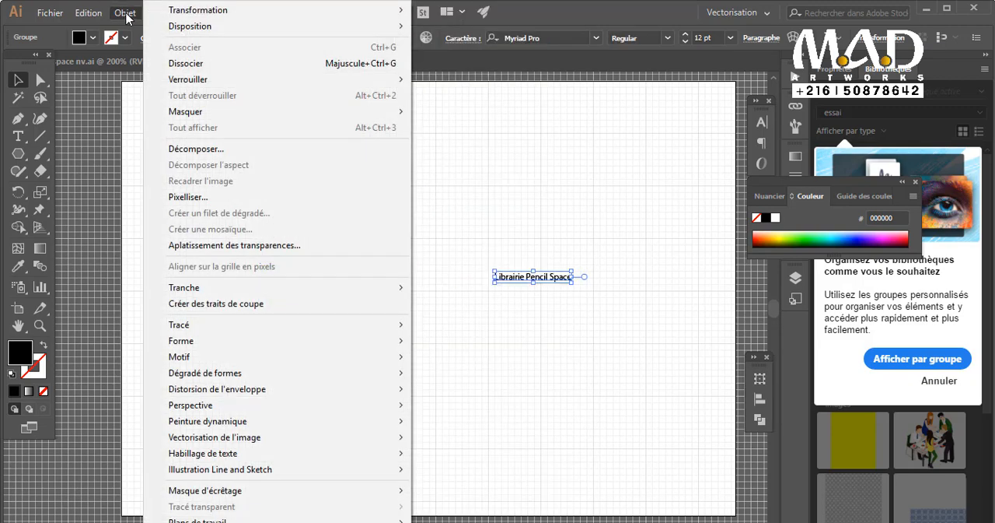
click(127, 16)
Undo the recent edits from the text's grouping back through the last resizing of the dark tip.
key(ctrl+z)
key(ctrl+z)
key(ctrl+z)
key(ctrl+z)
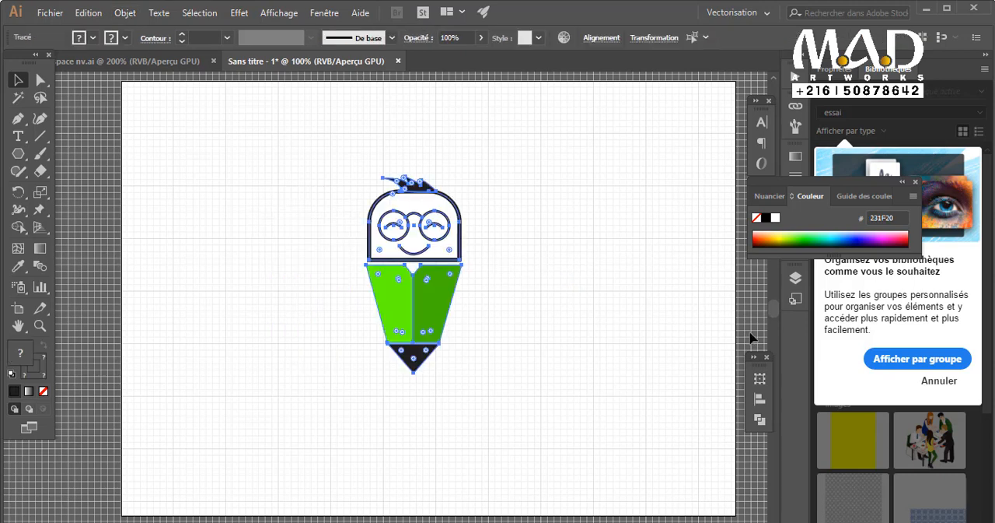
key(ctrl+z)
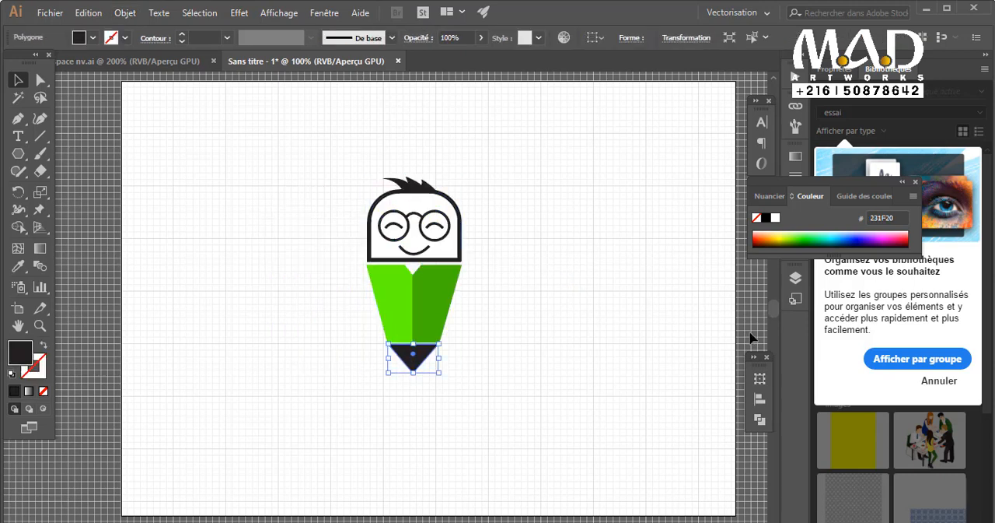
Redo the undone edits up to the ungrouped "Librairie Pencil Space" text, with the character moved aside.
click(88, 13)
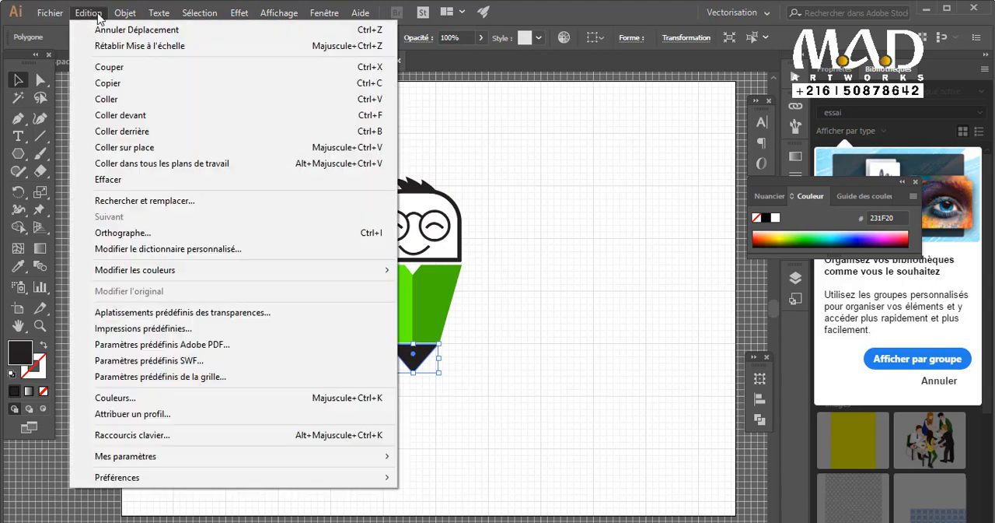
click(166, 45)
click(88, 14)
click(155, 46)
click(88, 13)
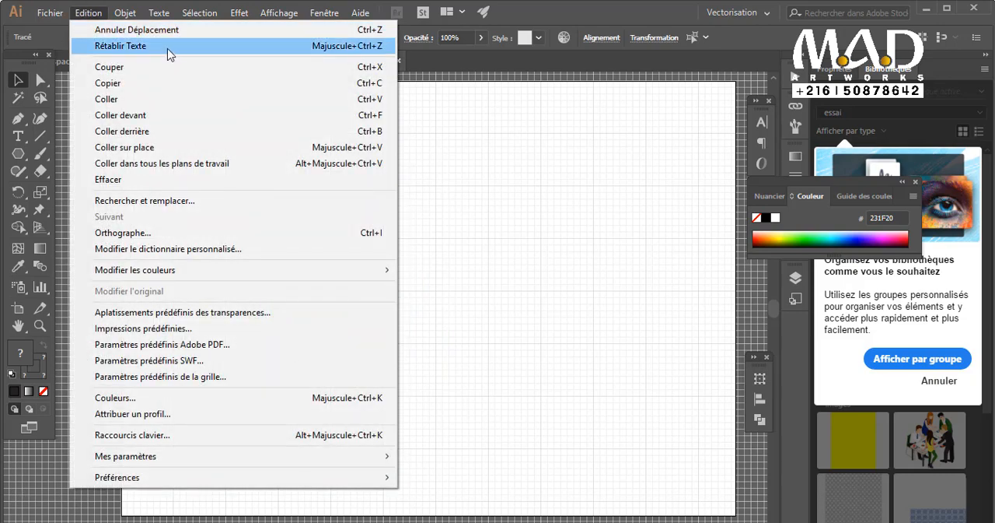
click(156, 45)
click(93, 14)
click(156, 45)
click(96, 14)
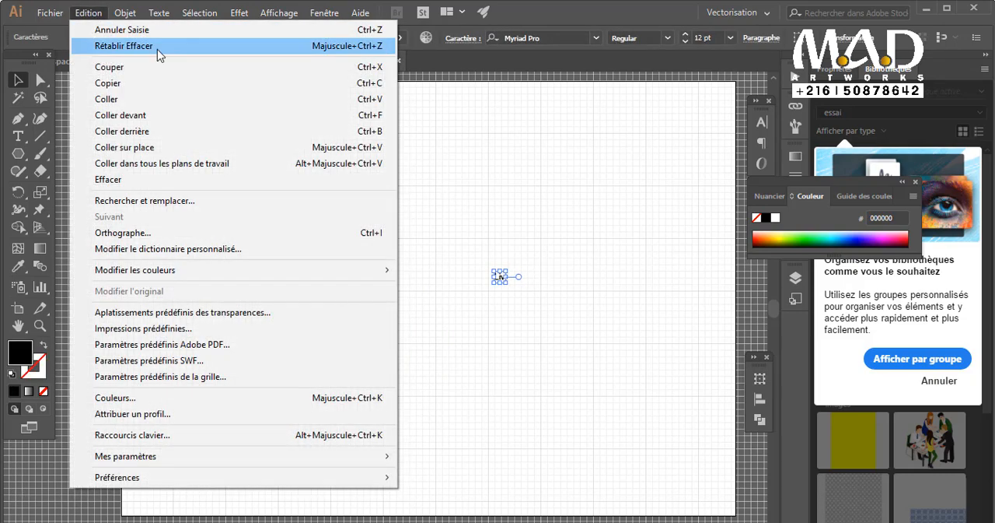
click(156, 46)
click(88, 14)
click(160, 45)
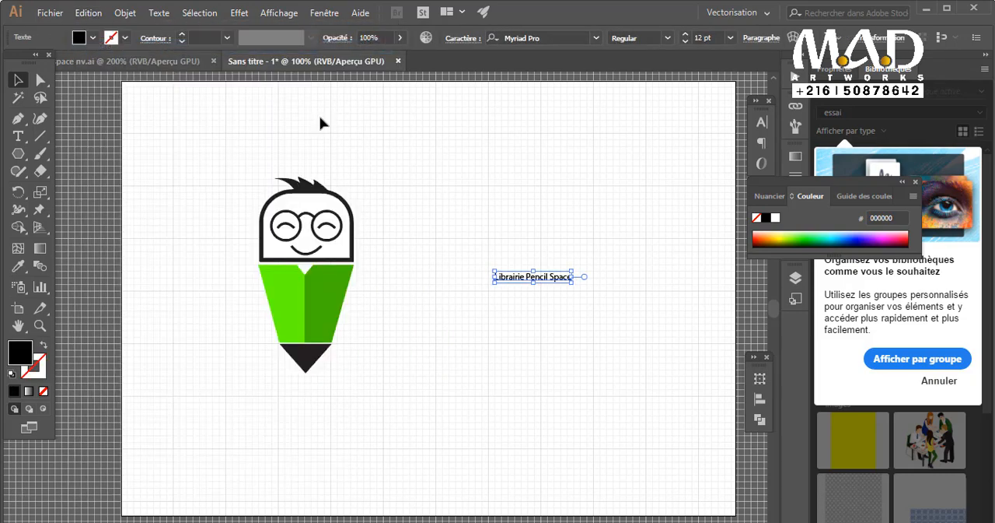
Enlarge the text to 25,43 pt beside the green body and delete the word "Librairie" from it.
drag(572, 283, 659, 324)
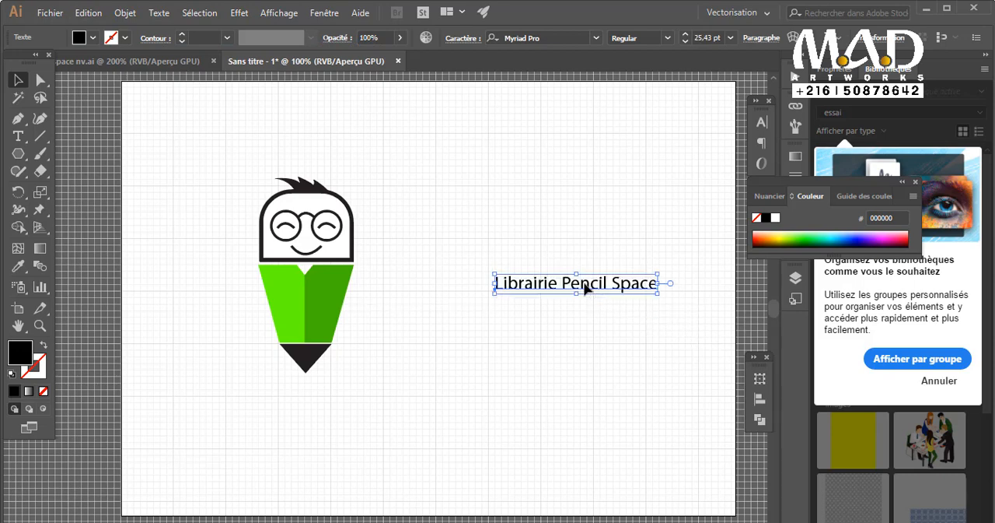
drag(584, 288, 330, 265)
triple_click(455, 282)
key(BackSpace)
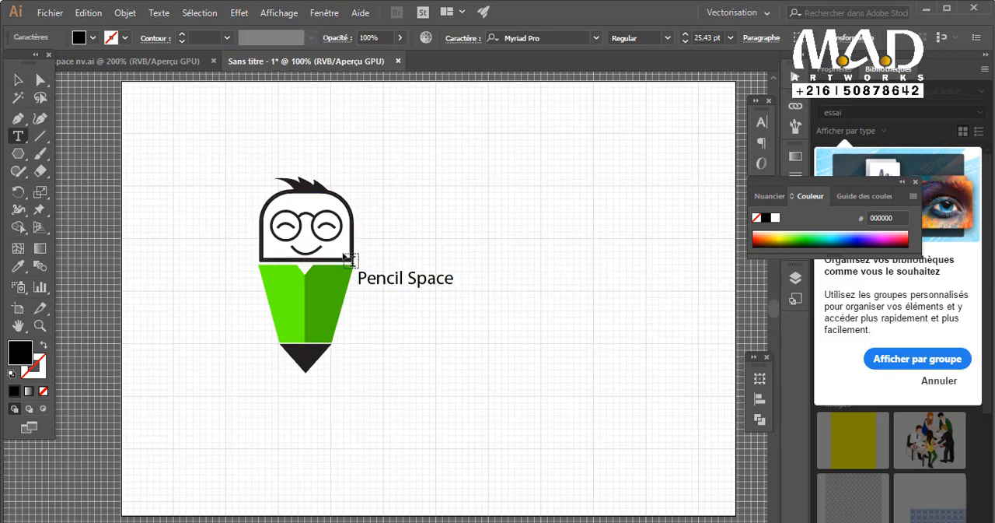
Break the text after "Pencil" and add "Librairie" as a third line below "Space".
triple_click(433, 277)
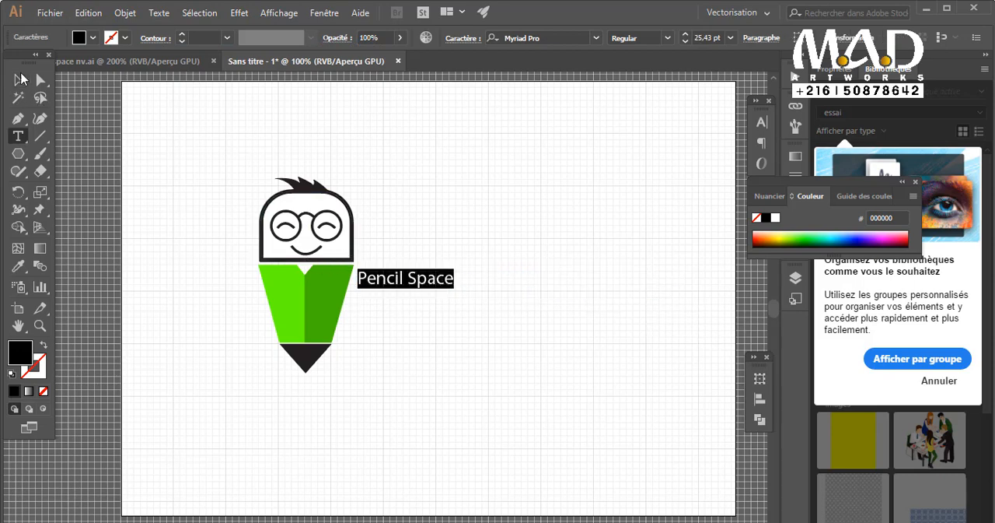
click(405, 277)
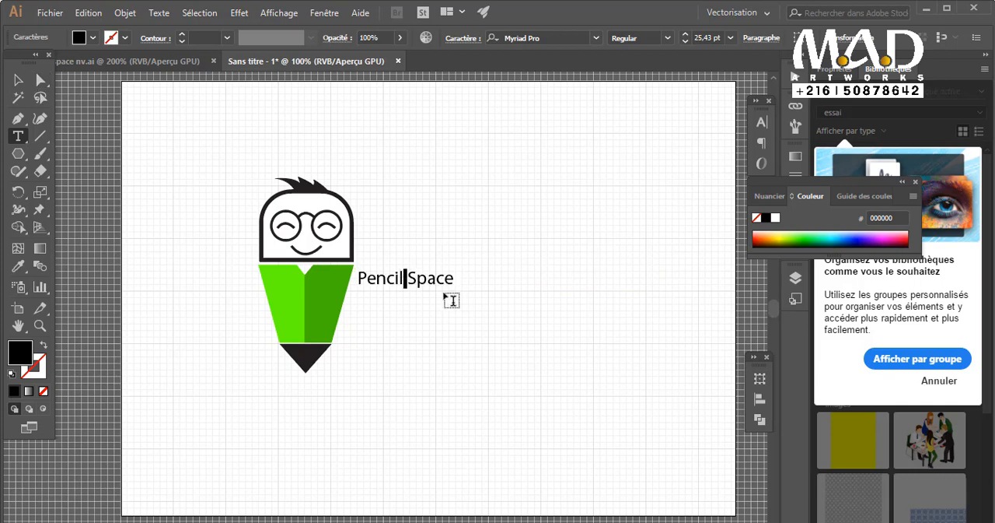
key(Return)
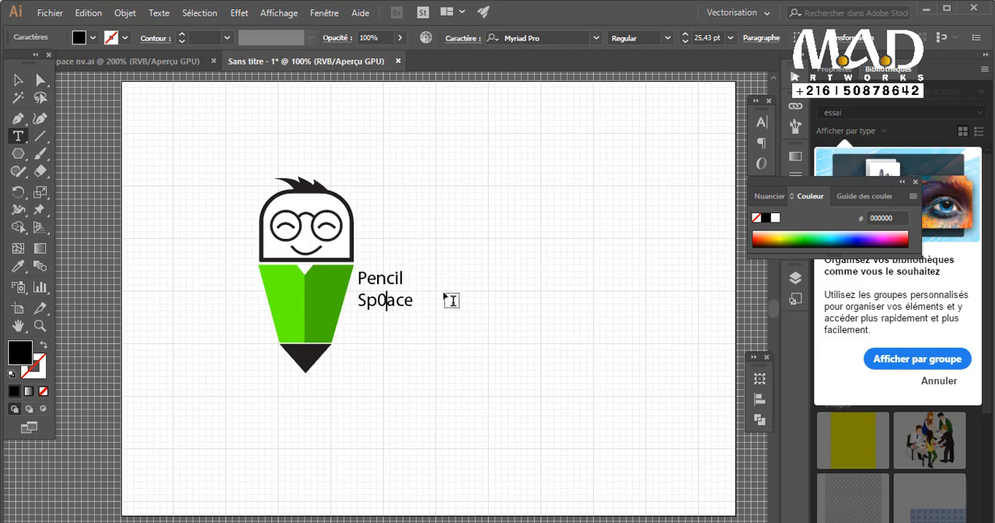
key(Return)
text(Librairie)
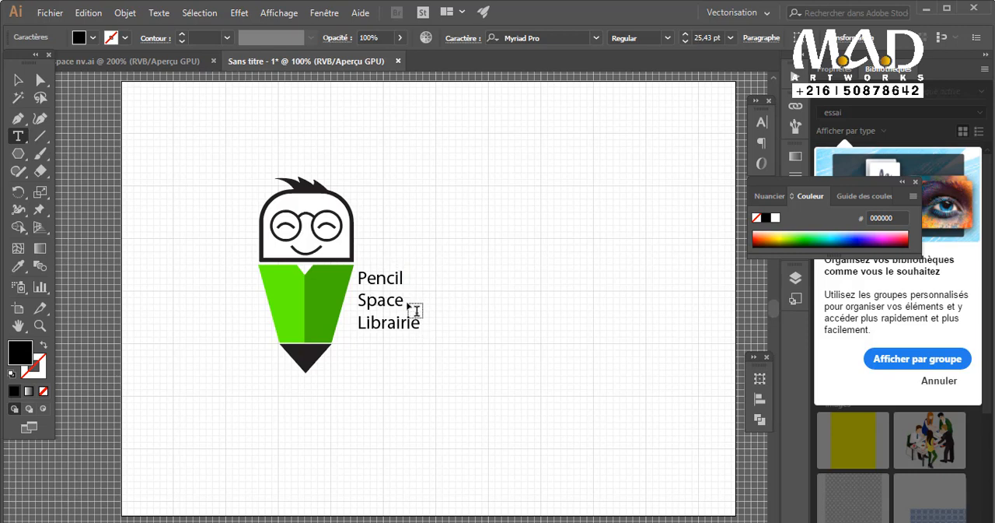
Set the "Pencil" and "Space" lines to a font size of 37 pt with 29 pt leading.
drag(381, 292, 358, 273)
key(ctrl+t)
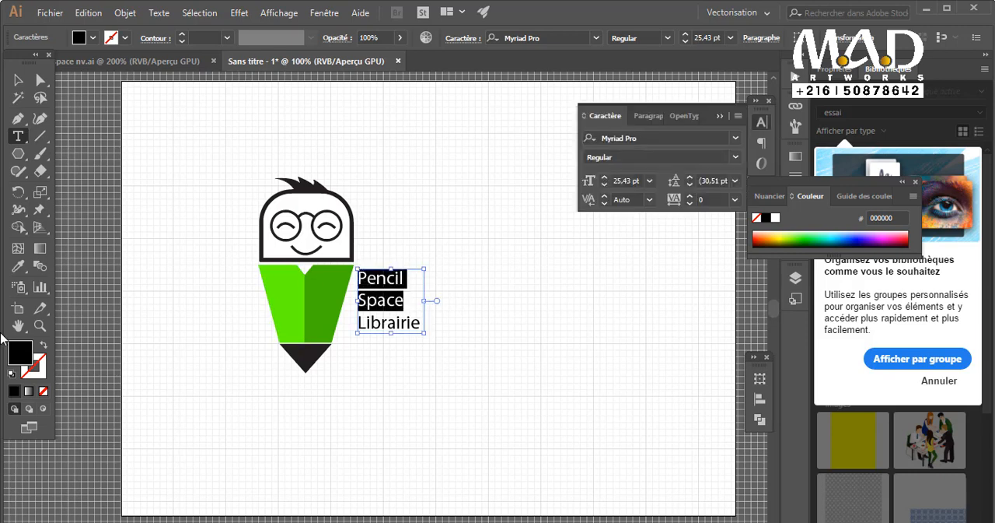
click(689, 177)
click(690, 176)
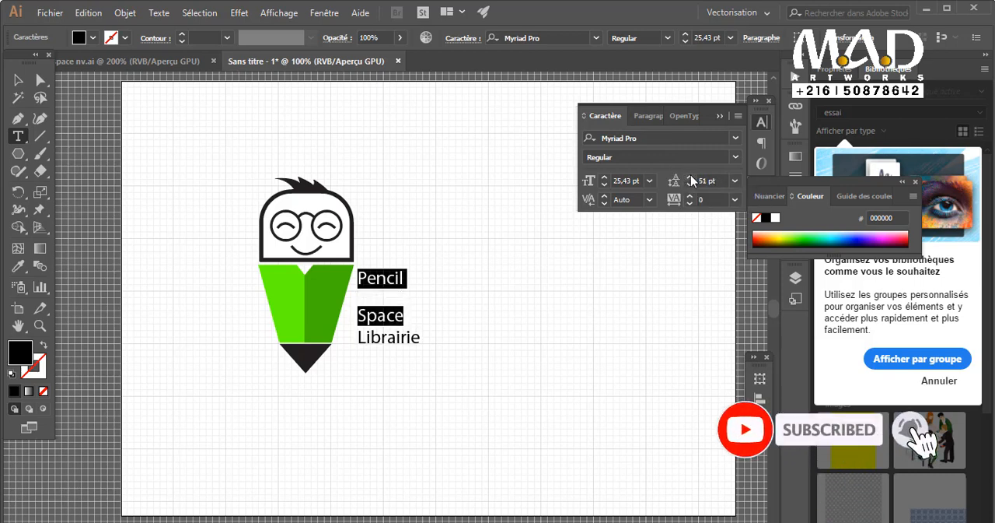
click(691, 178)
click(691, 183)
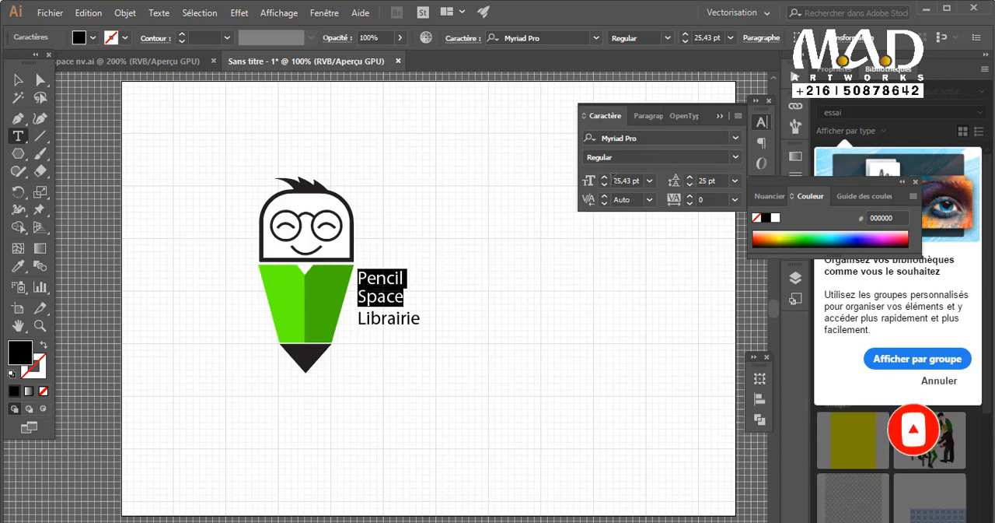
click(605, 180)
click(605, 179)
click(604, 176)
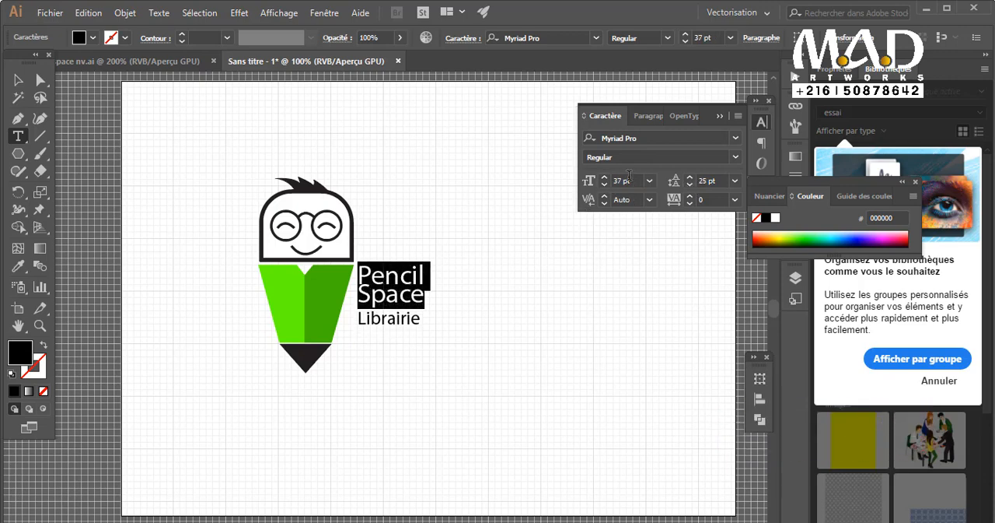
click(689, 176)
click(689, 176)
click(689, 176)
click(689, 176)
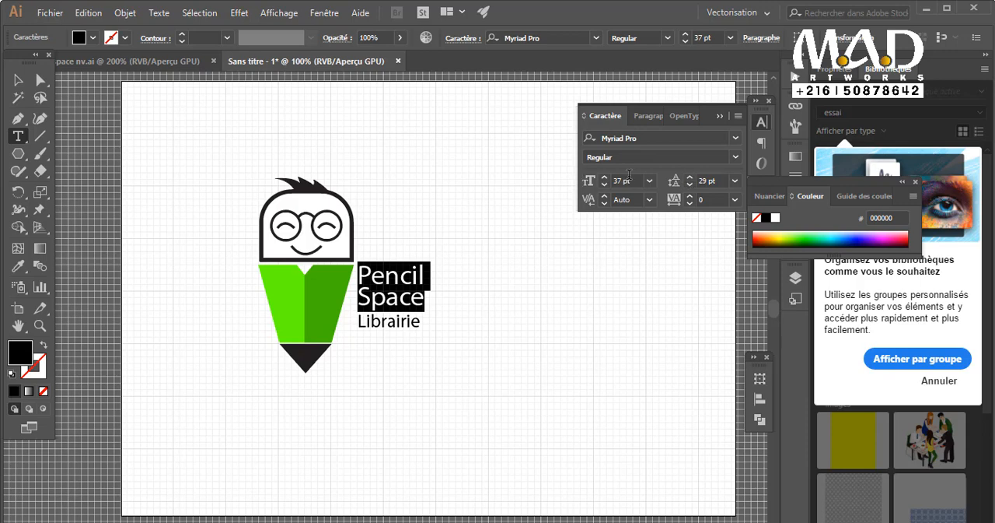
Enlarge the "Pencil" and "Space" lines to 59 pt and set their leading to 47 pt.
click(605, 177)
click(605, 178)
click(605, 177)
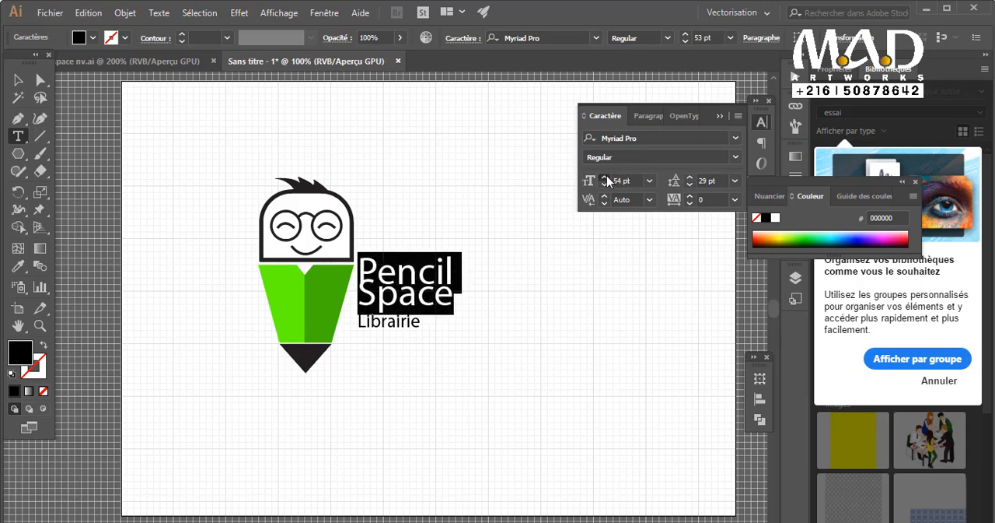
click(605, 177)
click(689, 177)
click(688, 177)
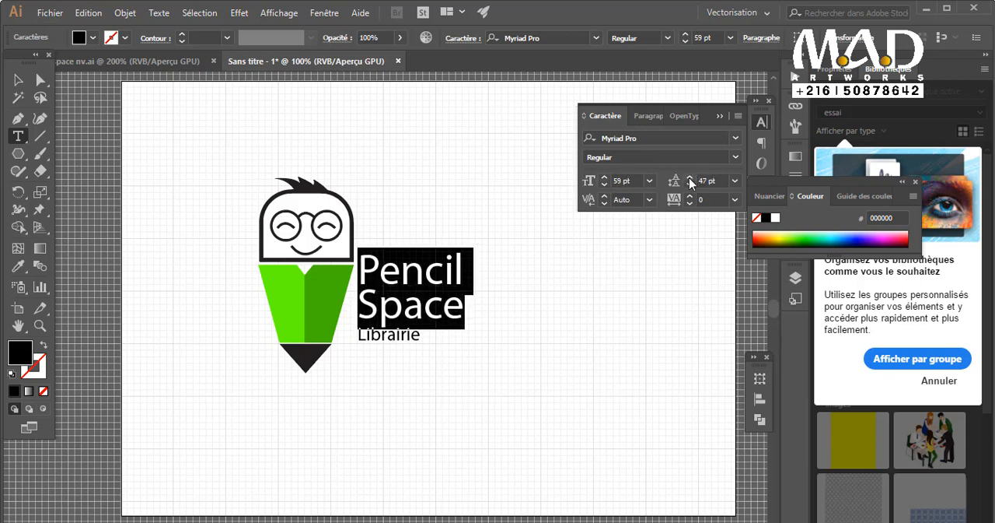
click(689, 177)
click(14, 79)
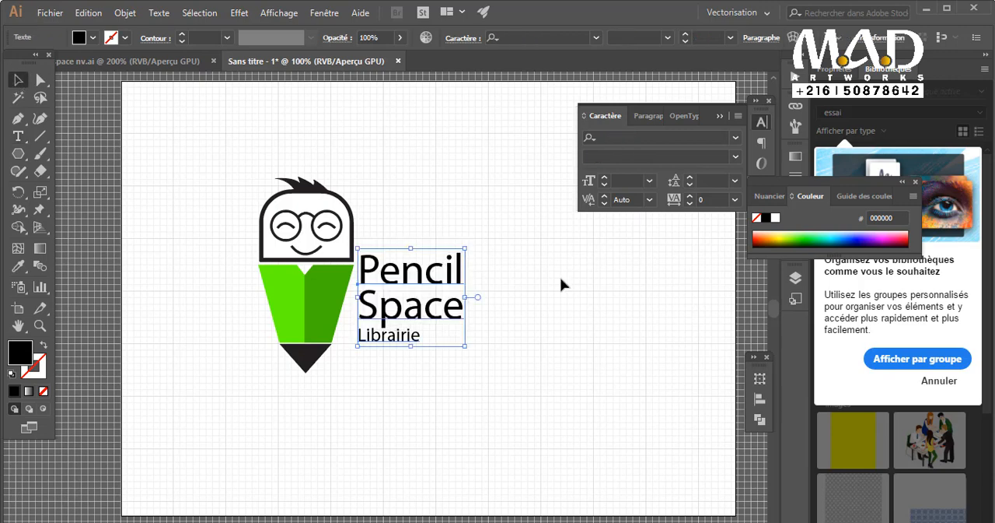
Centre-align all three lines of the text.
double_click(410, 339)
key(ctrl+a)
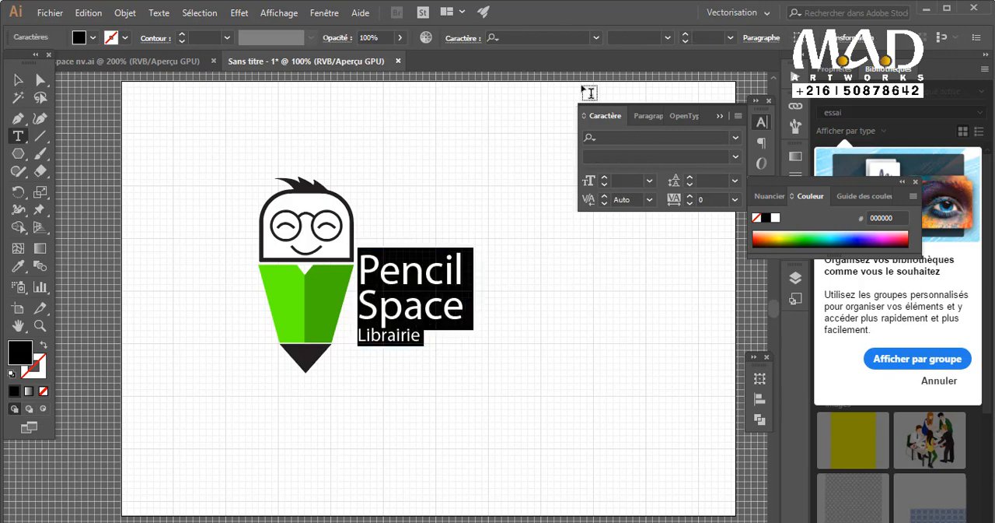
click(648, 115)
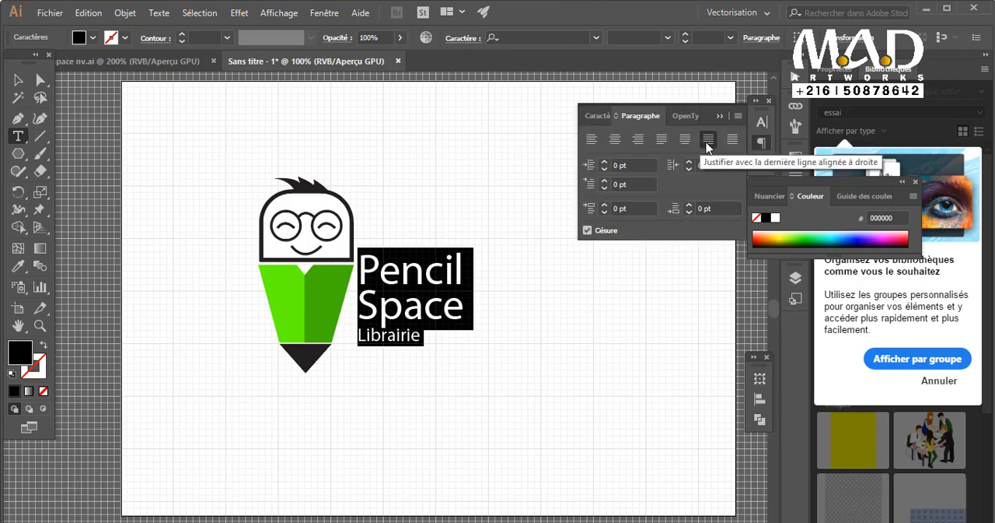
click(615, 139)
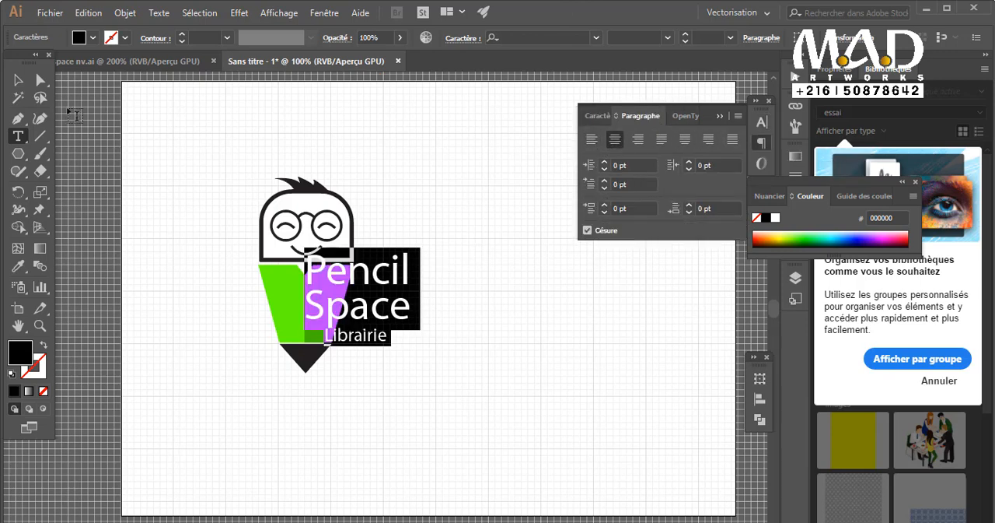
Place the text beside the pencil tip, with "Pencil Space" on one line and "Librairie" right-aligned beneath it.
click(11, 81)
click(717, 117)
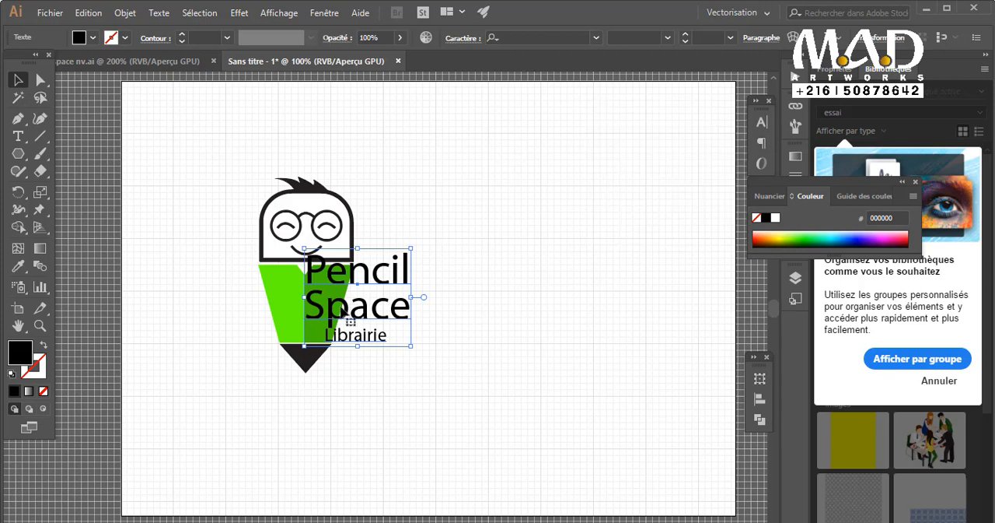
mouse_move(362, 316)
mouse_down()
mouse_move(444, 315)
mouse_move(580, 366)
mouse_move(563, 366)
mouse_up()
click(275, 378)
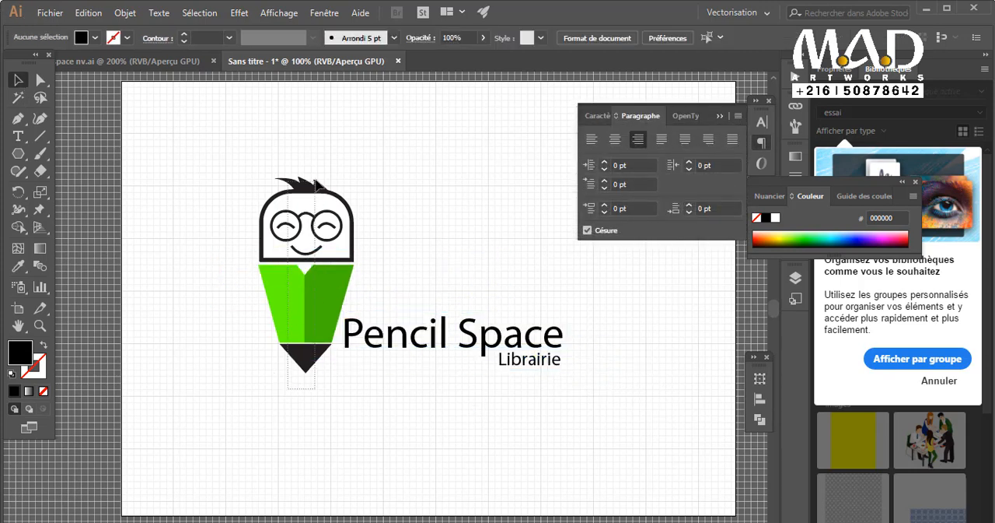
Group the selected parts of the character, then undo the trial move of the group.
right_click(300, 228)
click(386, 266)
mouse_move(320, 321)
mouse_down()
mouse_move(477, 261)
mouse_move(465, 272)
mouse_up()
click(413, 429)
key(ctrl+z)
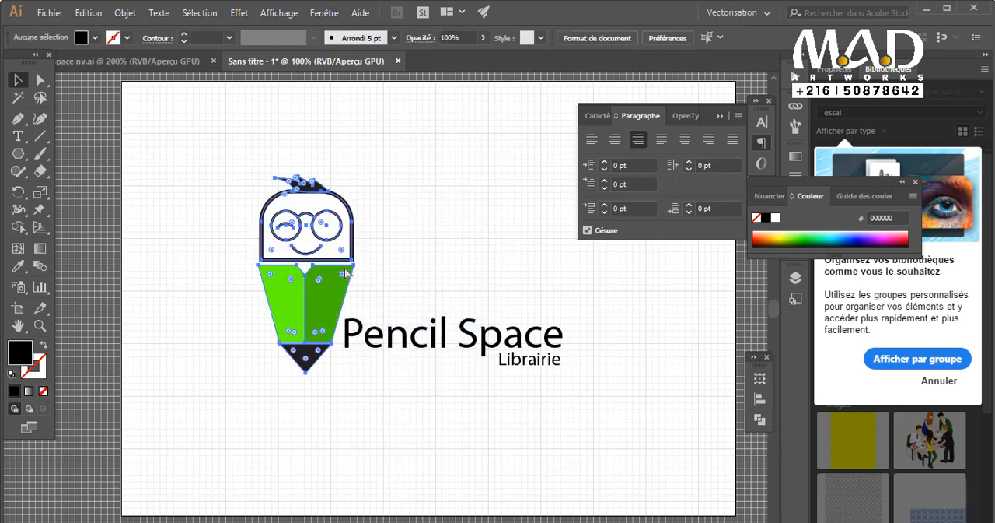
Use outline view to pick the hidden curve of the right-hand eye and bring it in front of its lens.
click(300, 402)
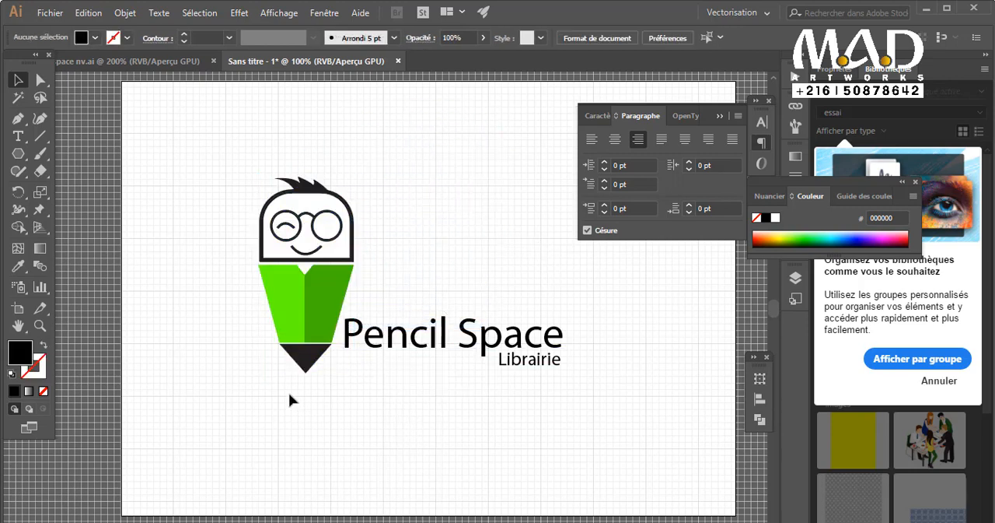
drag(330, 146, 331, 147)
click(391, 237)
click(329, 226)
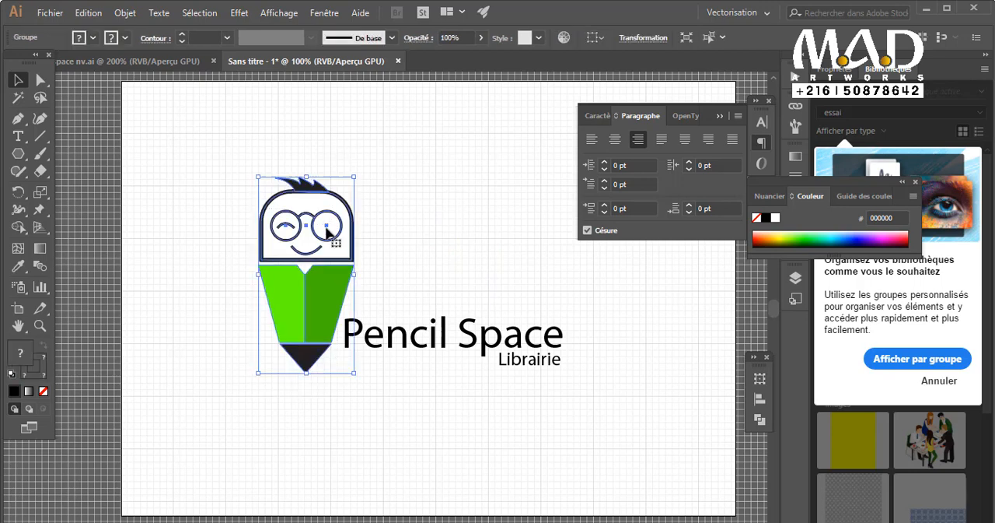
key(ctrl+y)
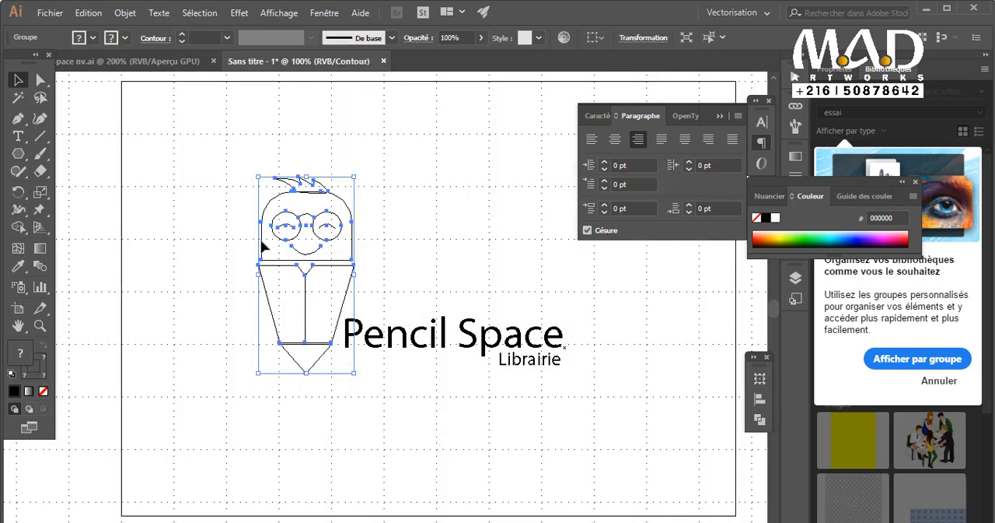
click(333, 227)
key(ctrl+shift+a)
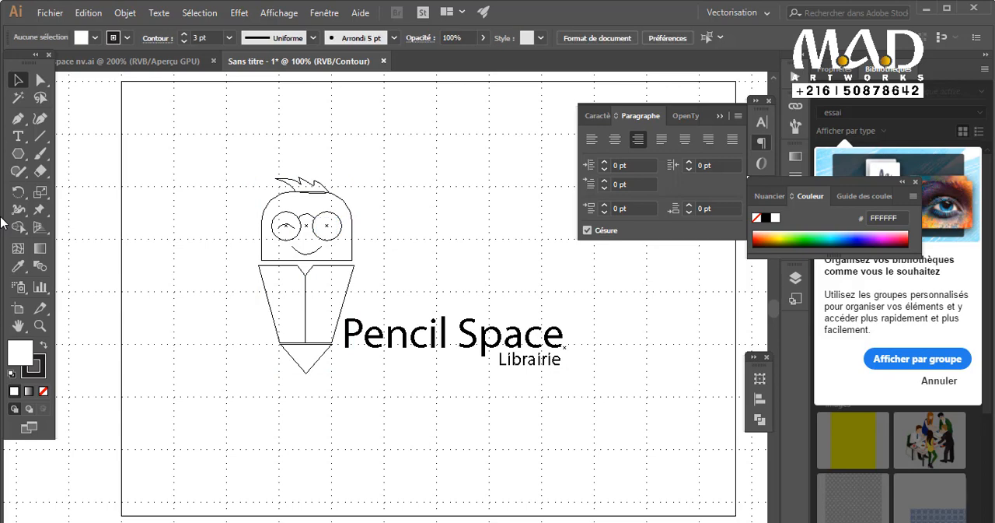
key(ctrl+z)
key(ctrl+y)
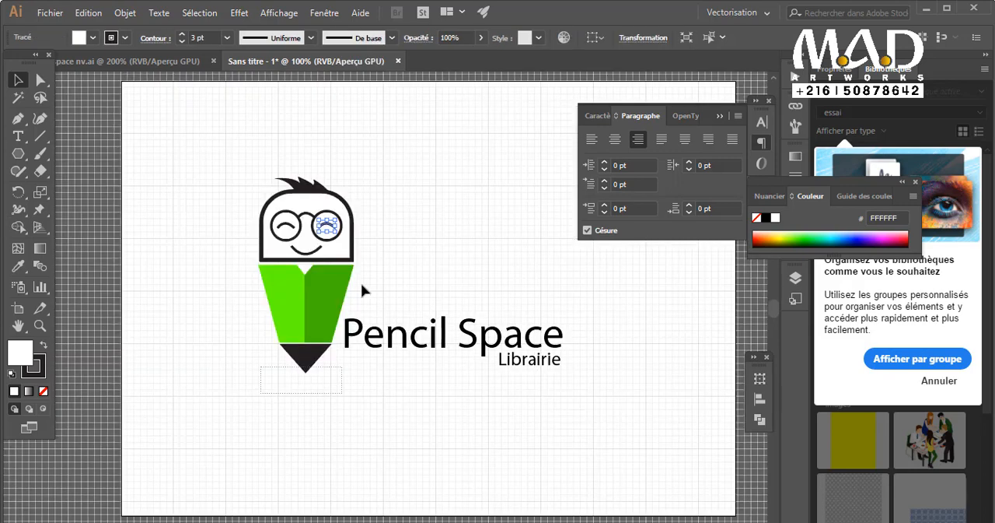
Try a stacked layout with a smaller version of the character centred above the "Pencil Space" text.
click(338, 288)
mouse_move(337, 289)
mouse_down()
mouse_move(483, 244)
mouse_move(472, 210)
mouse_up()
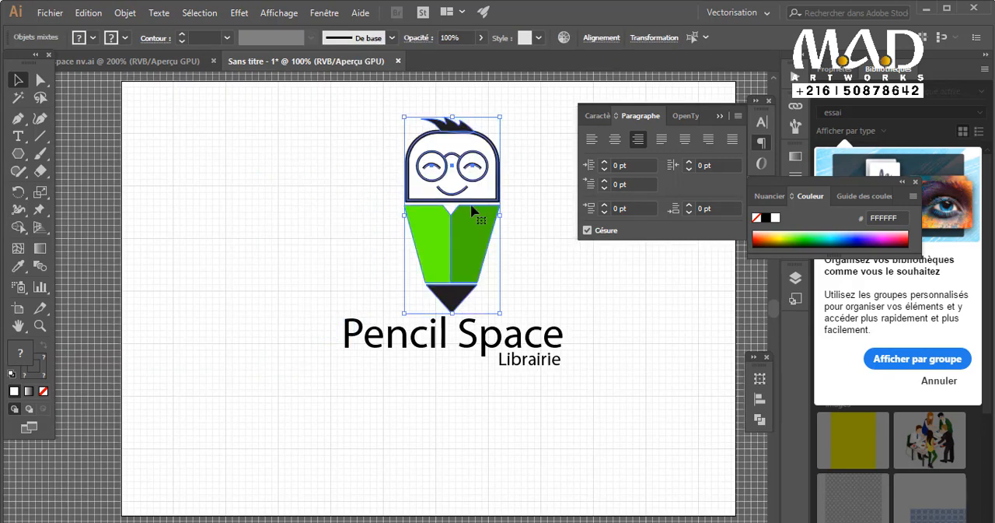
mouse_move(453, 116)
mouse_down()
mouse_move(471, 111)
mouse_move(470, 144)
mouse_move(490, 143)
mouse_up()
key(ctrl+z)
mouse_move(458, 220)
mouse_down()
mouse_move(458, 257)
mouse_move(456, 248)
mouse_up()
click(533, 278)
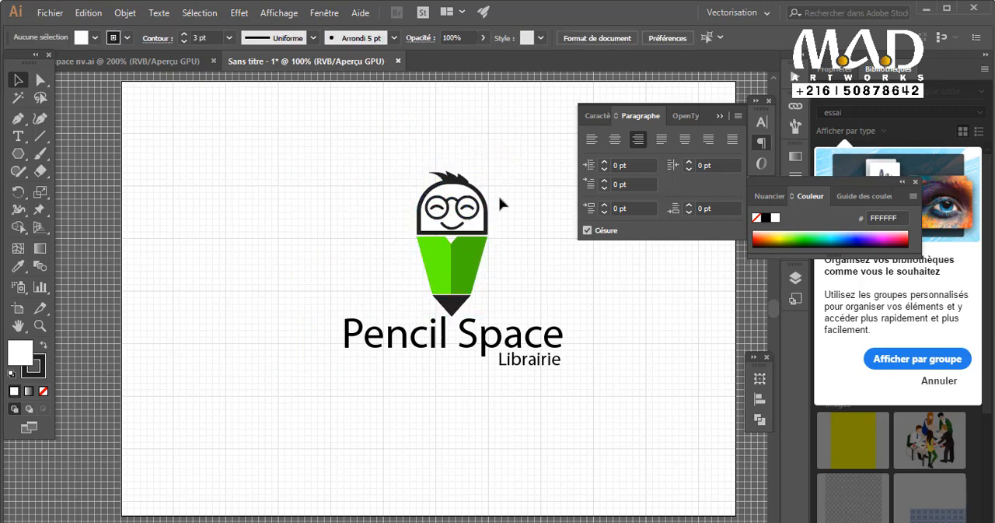
key(ctrl+z)
key(ctrl+z)
key(ctrl+z)
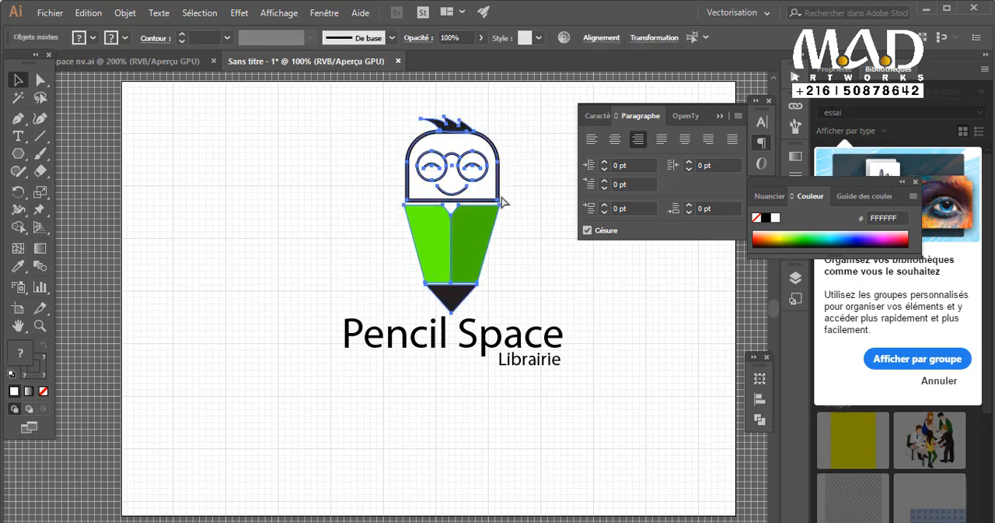
Place the full-size character to the left of the shop name and raise the text to the green body's level.
mouse_move(473, 260)
mouse_down()
mouse_move(319, 271)
mouse_move(305, 338)
mouse_up()
mouse_move(406, 334)
mouse_down()
mouse_move(446, 317)
mouse_move(415, 299)
mouse_up()
click(502, 372)
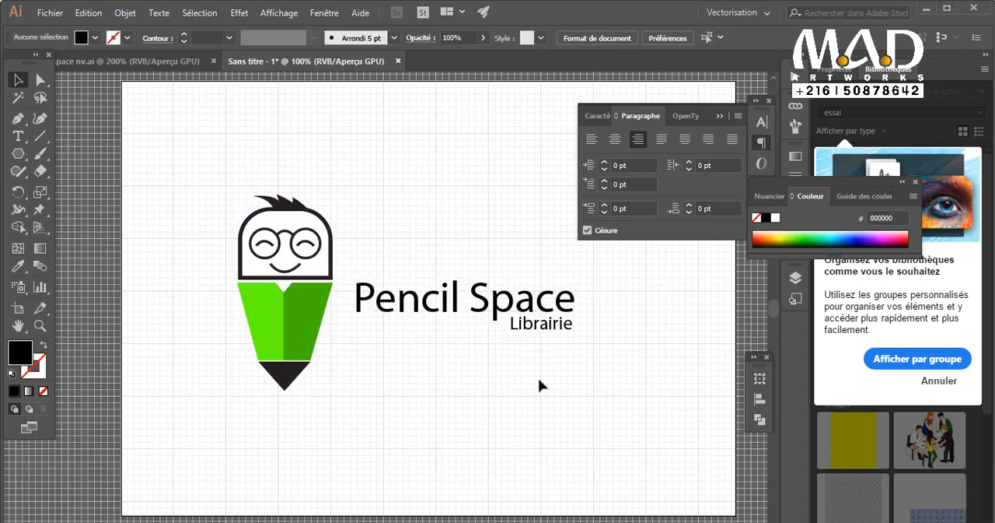
Recolour the whole "Pencil Space" line with the dark grey 232323.
double_click(529, 323)
drag(579, 305, 260, 327)
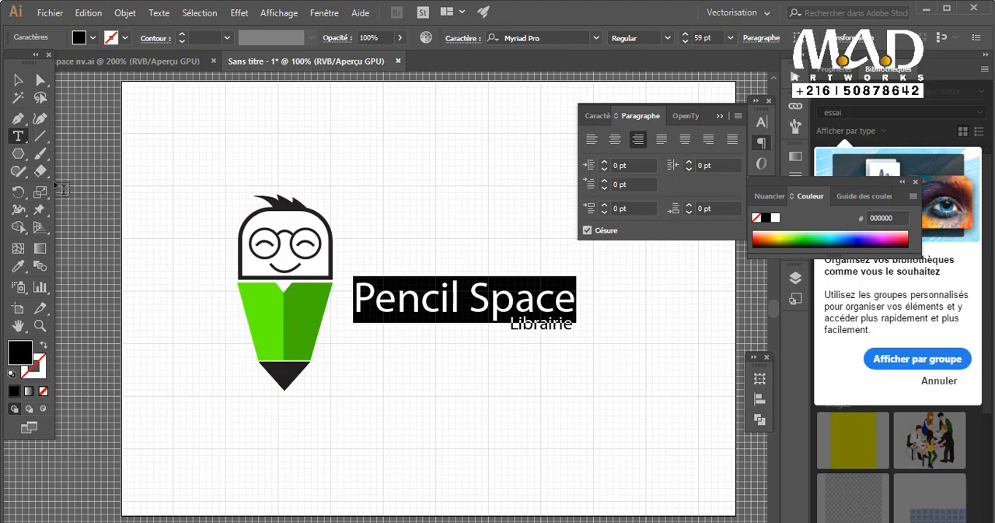
double_click(21, 347)
key(Escape)
double_click(30, 353)
mouse_move(600, 361)
mouse_down()
mouse_move(562, 413)
mouse_move(596, 435)
mouse_move(598, 427)
mouse_up()
click(939, 272)
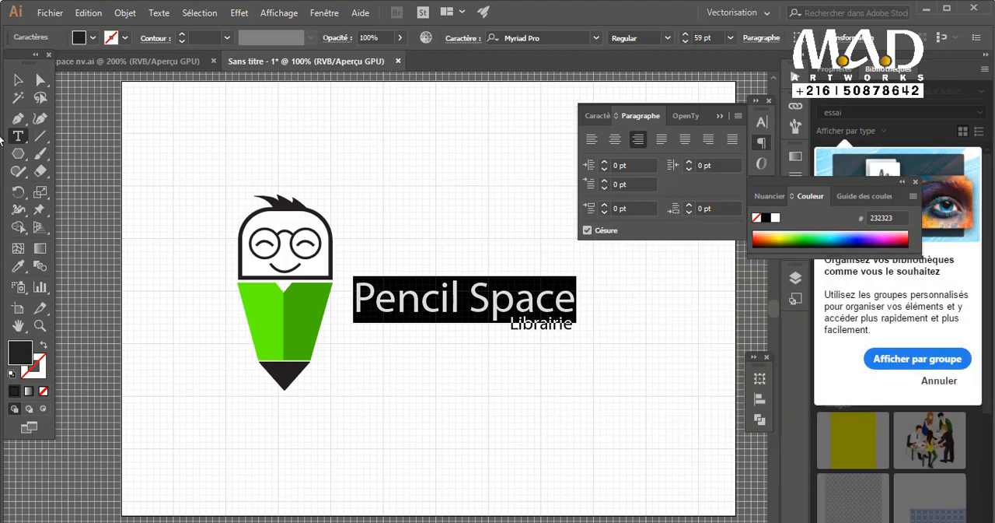
key(Escape)
click(528, 355)
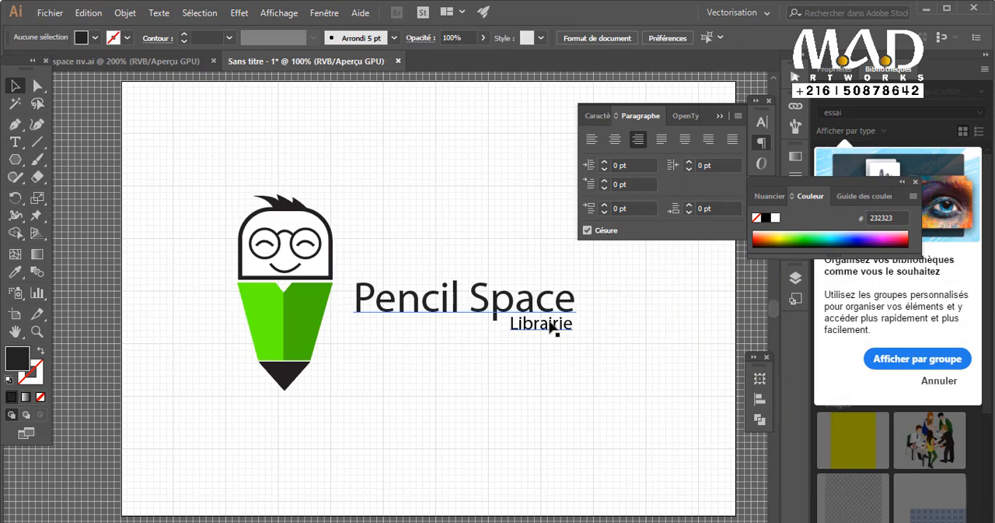
Try colouring the letter "i" of "Pencil" green with the hex value 48B700.
double_click(447, 312)
drag(450, 299, 444, 317)
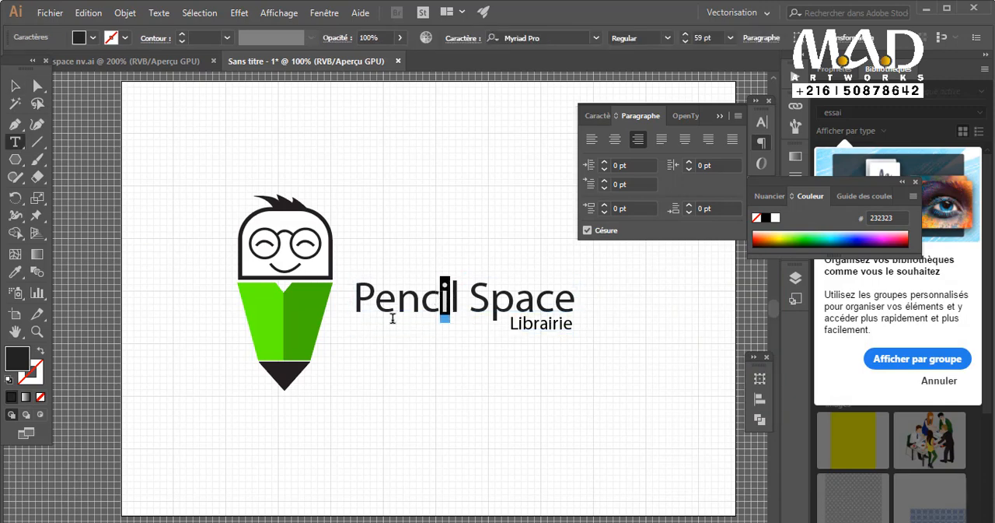
double_click(26, 359)
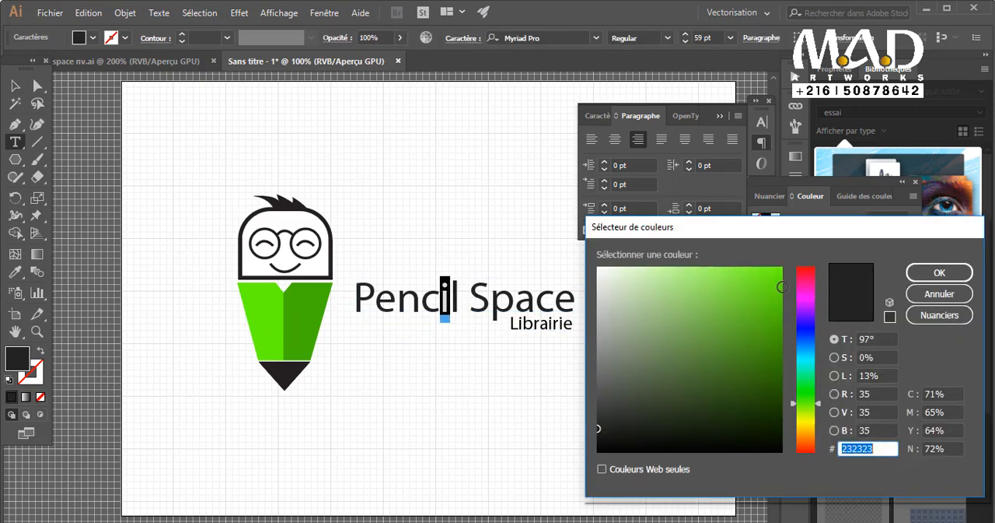
text(48B700)
click(939, 272)
click(16, 85)
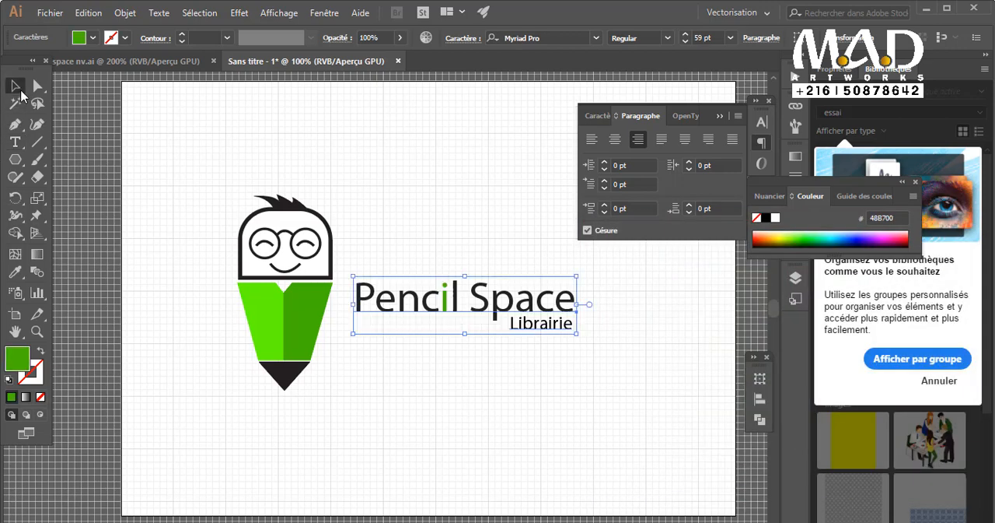
click(533, 378)
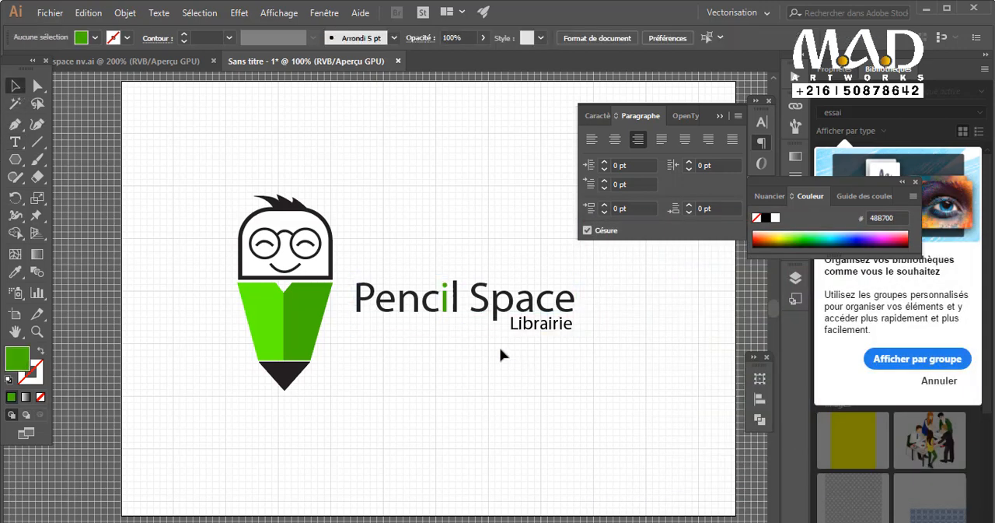
Return the letter "i" of "Pencil" to the dark grey of the surrounding text.
double_click(459, 307)
drag(460, 300, 347, 292)
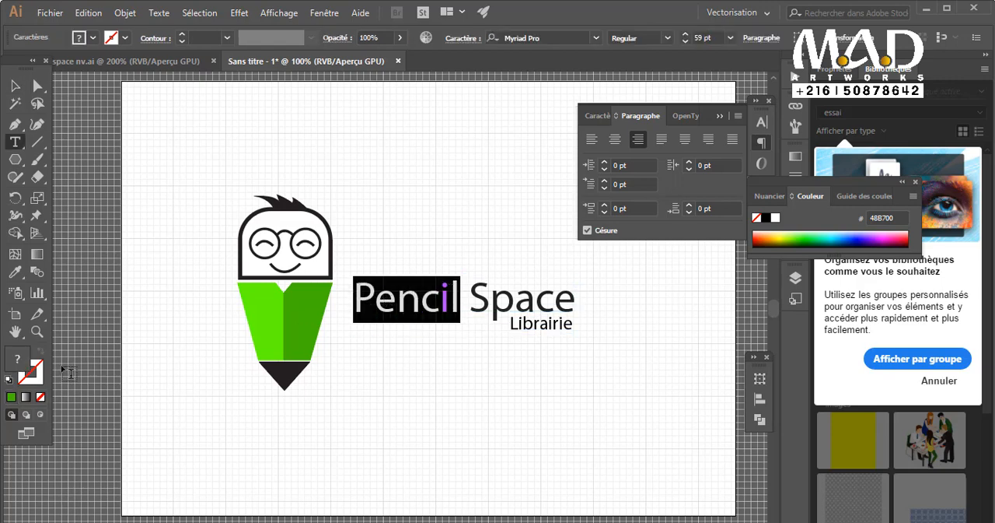
click(314, 336)
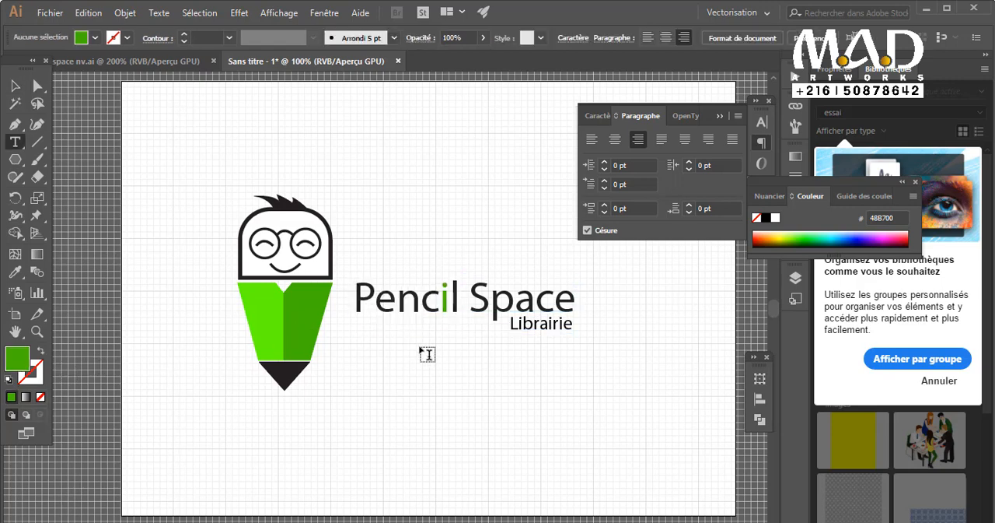
click(553, 326)
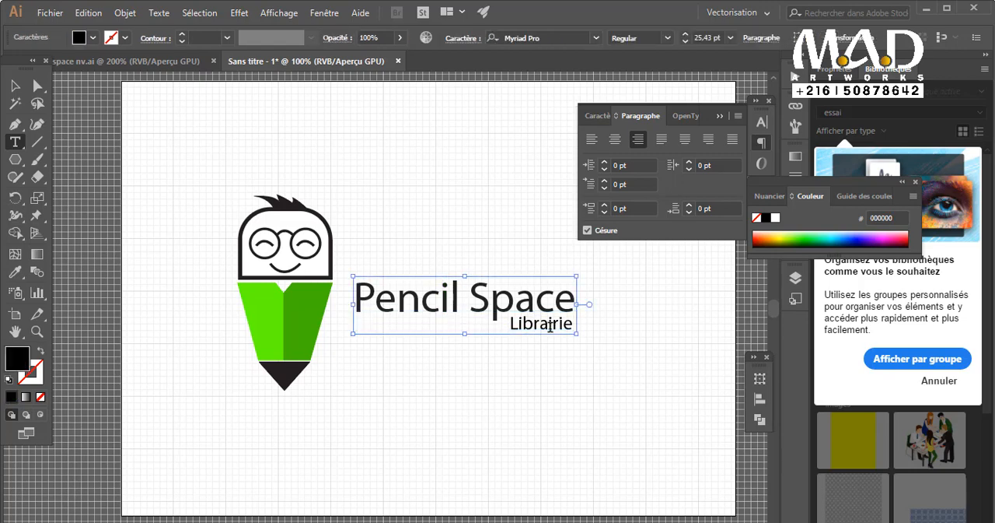
Colour the word "Librairie" with the dark green sampled from the right half of the pencil body, keeping the text's position.
double_click(541, 325)
click(15, 271)
click(304, 308)
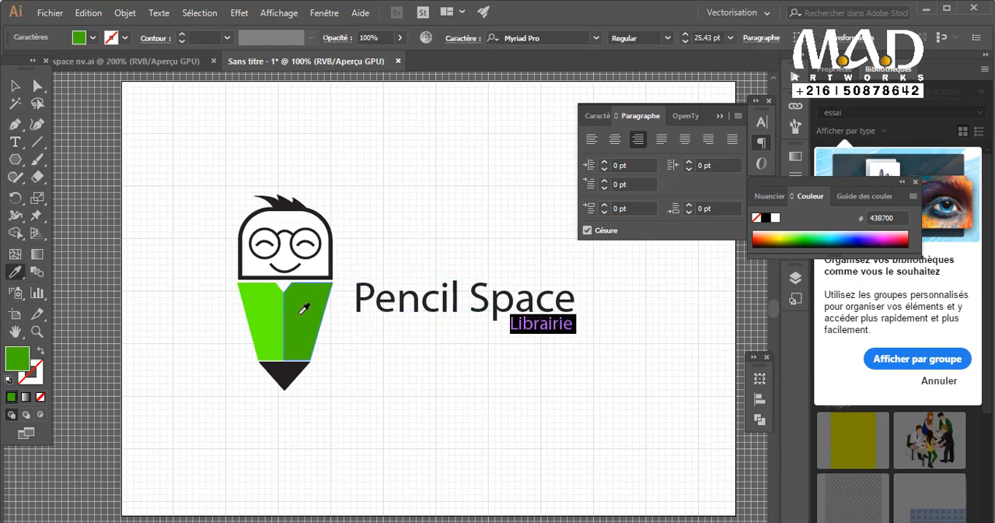
click(19, 88)
drag(516, 334, 501, 323)
click(521, 402)
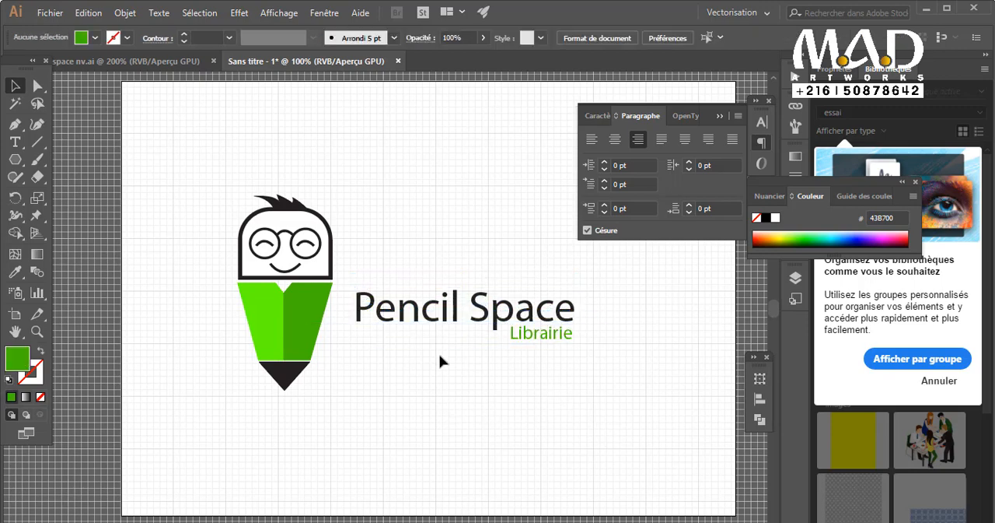
mouse_move(433, 325)
mouse_down()
mouse_move(427, 308)
mouse_move(433, 324)
mouse_up()
Select all parts of the pencil character.
drag(262, 399, 315, 111)
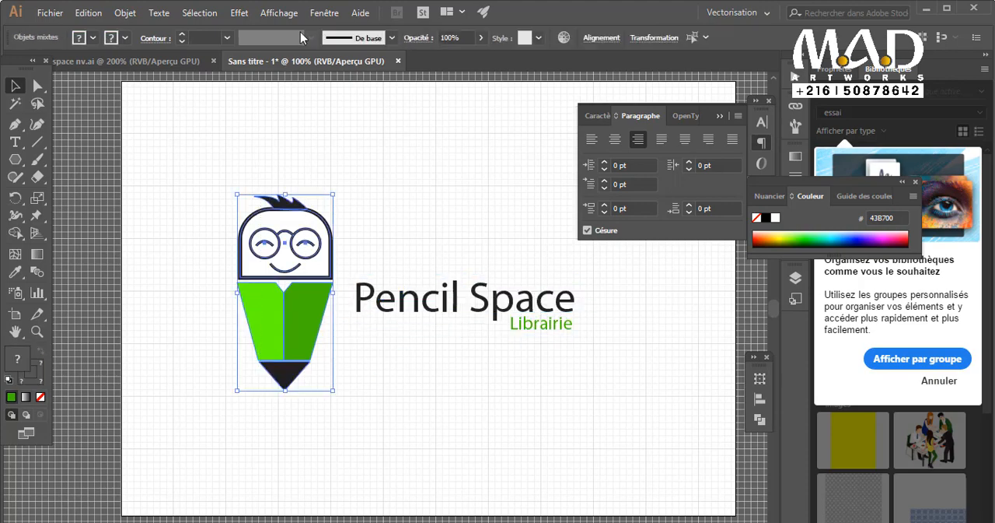
click(125, 13)
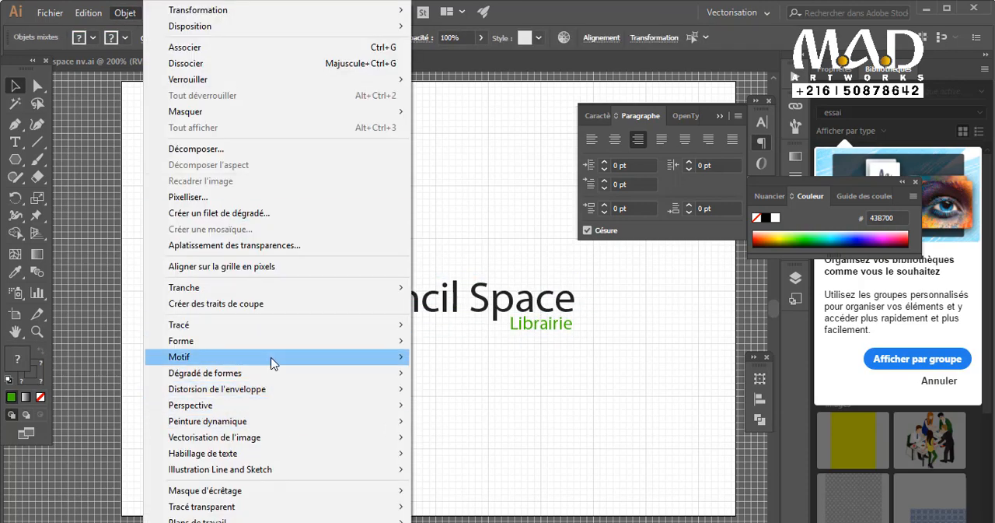
mouse_move(272, 360)
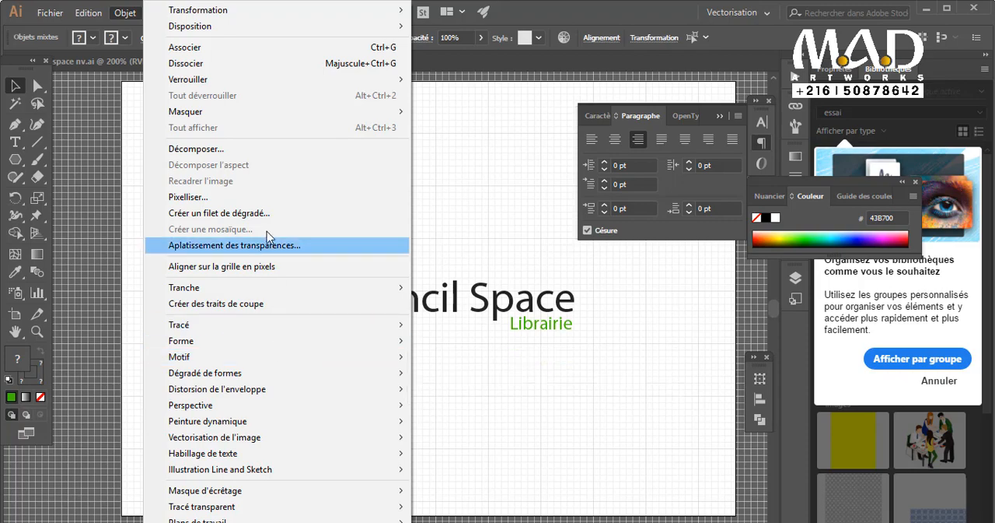
click(252, 151)
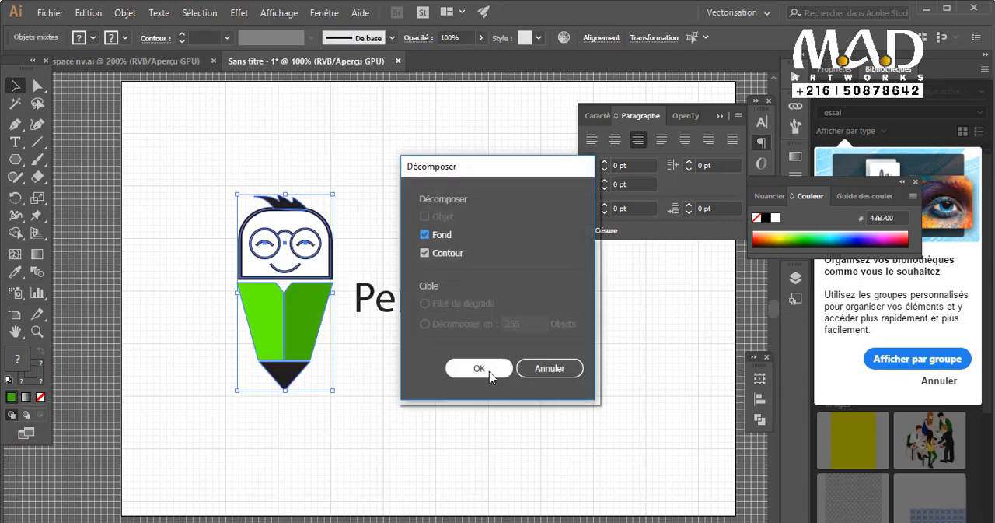
click(549, 368)
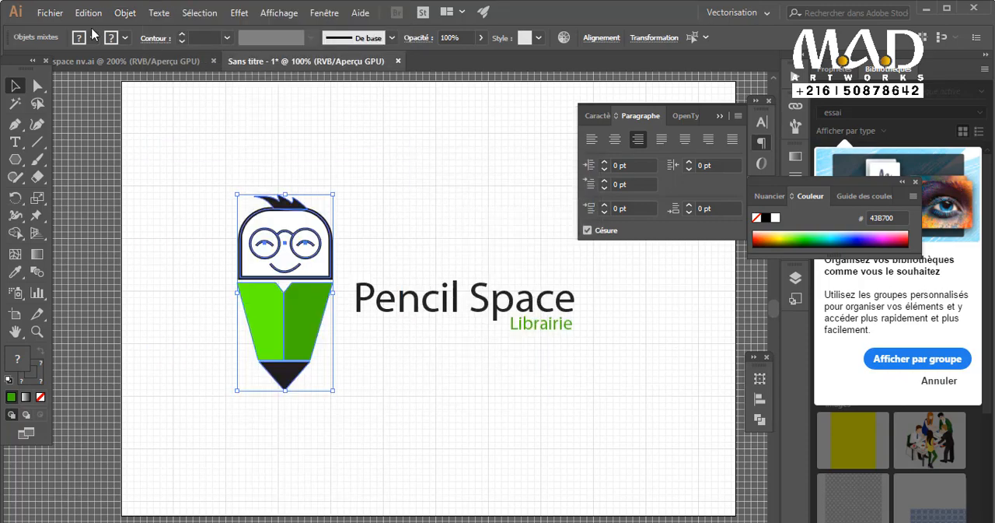
Group the selected character parts and scale the group down slightly from its upper right corner.
click(125, 13)
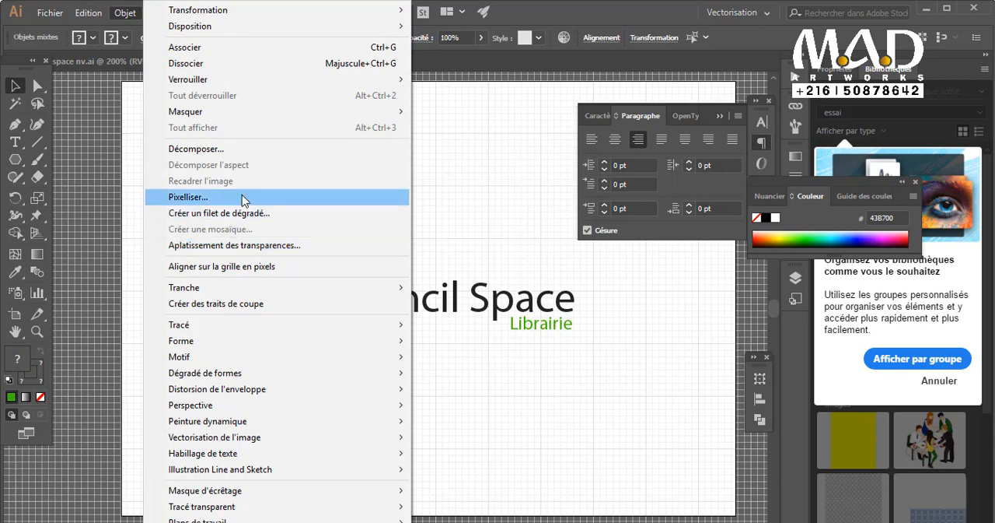
click(220, 47)
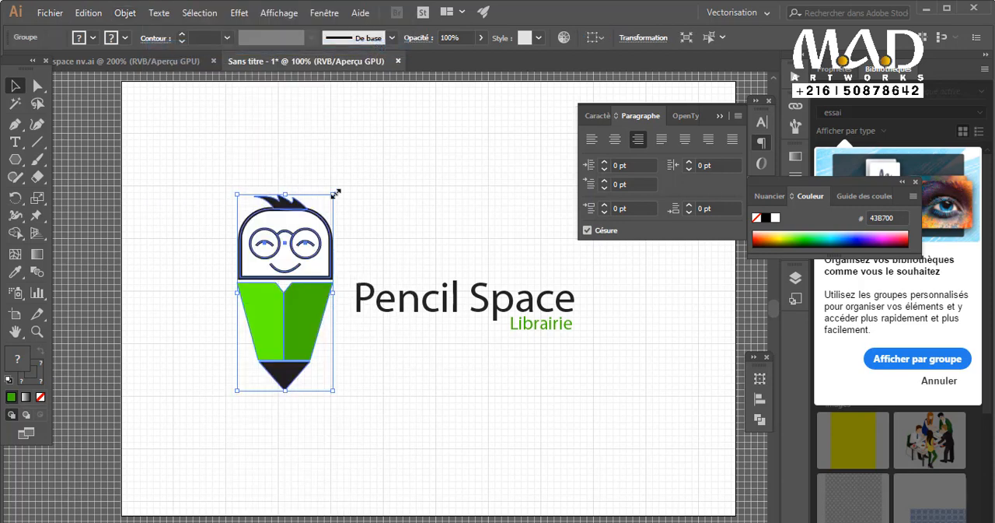
drag(335, 193, 320, 220)
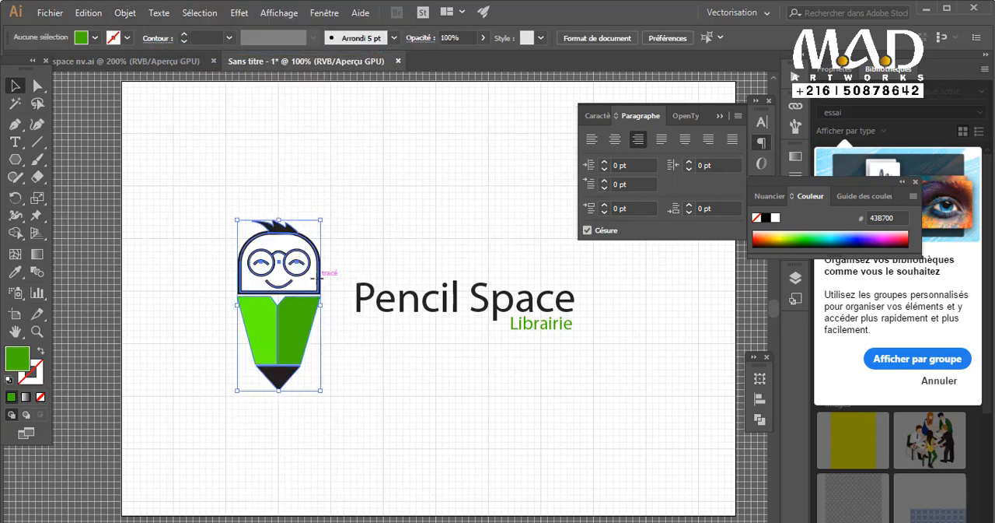
Check the stroke weight of the head outline inside the character group.
double_click(318, 283)
click(318, 277)
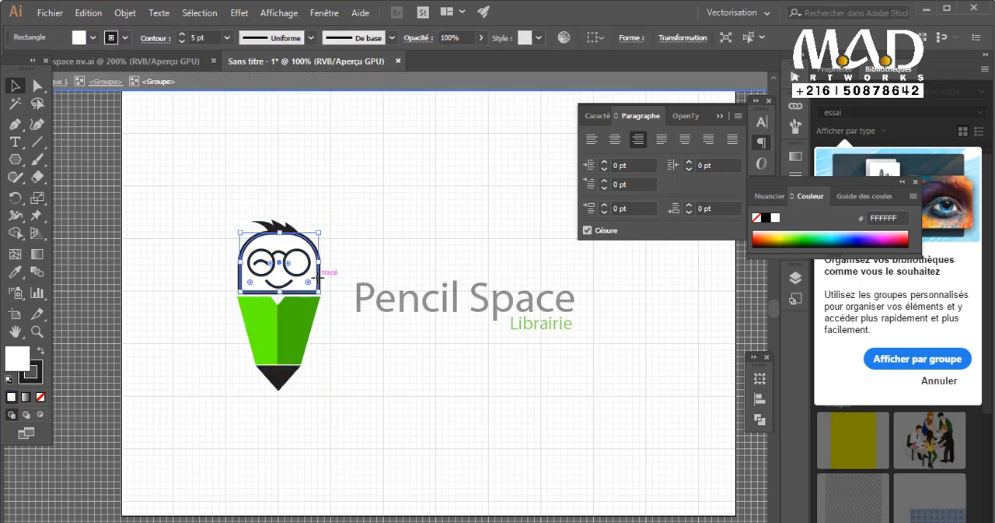
double_click(340, 349)
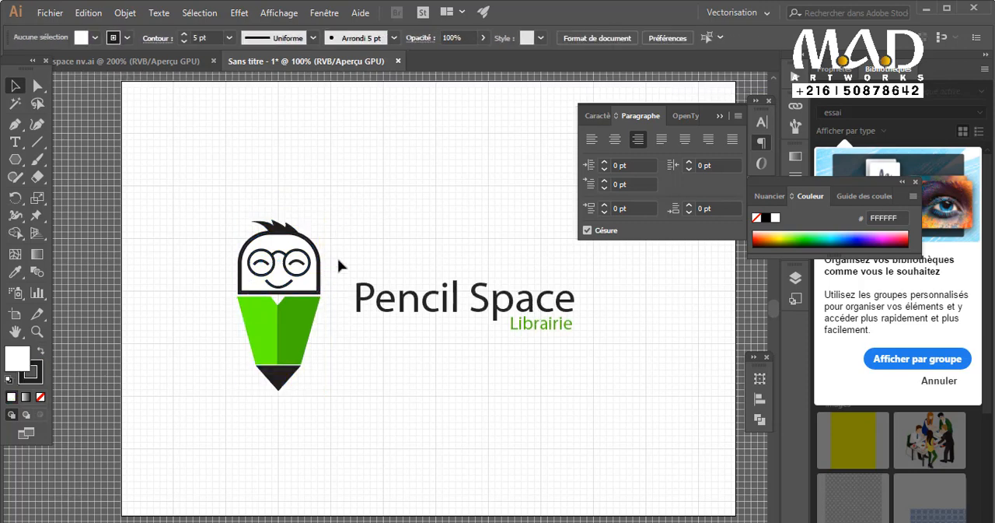
Move the character horizontally closer to the shop name, leaving a narrow gap before the "P".
click(281, 375)
drag(281, 376, 307, 376)
click(382, 402)
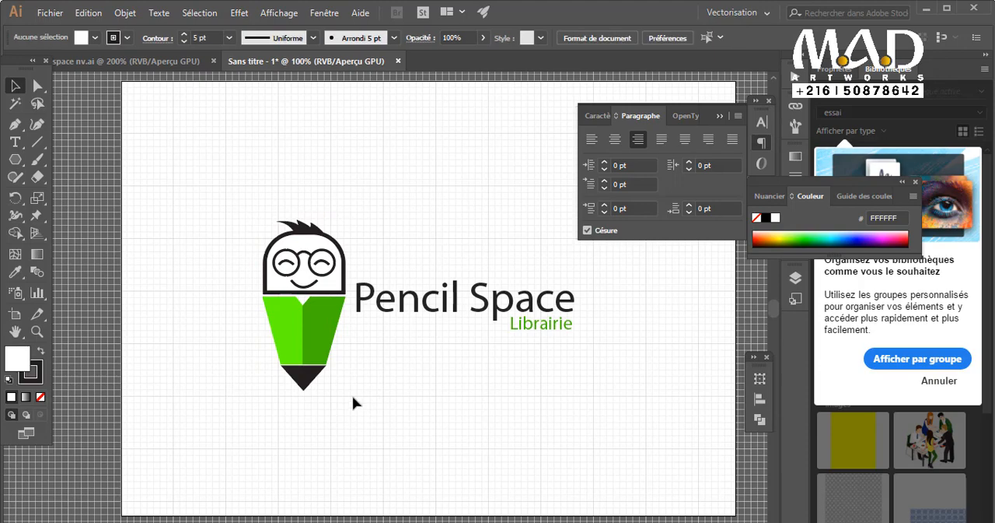
Inside the character group, shorten both green halves of the pencil body by raising their lower edge.
click(313, 366)
ctrl+click(318, 359)
ctrl+click(335, 346)
drag(341, 341, 139, 521)
click(156, 498)
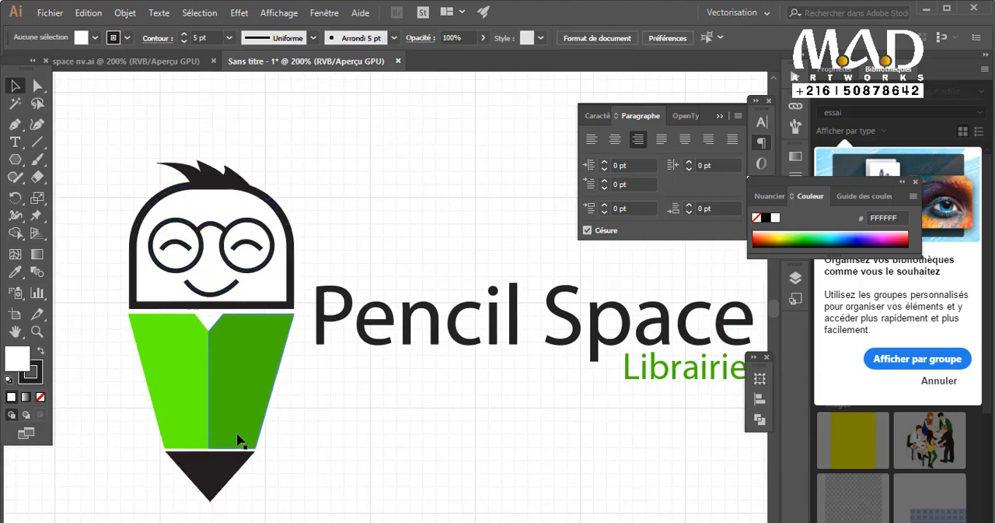
click(238, 439)
click(268, 459)
double_click(208, 438)
double_click(212, 438)
click(199, 442)
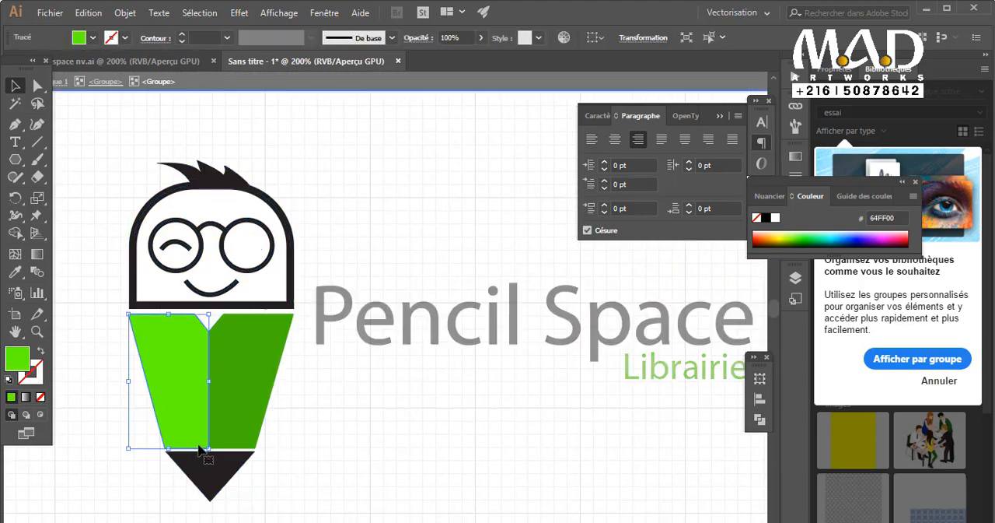
shift+click(240, 441)
drag(211, 448, 211, 424)
click(304, 472)
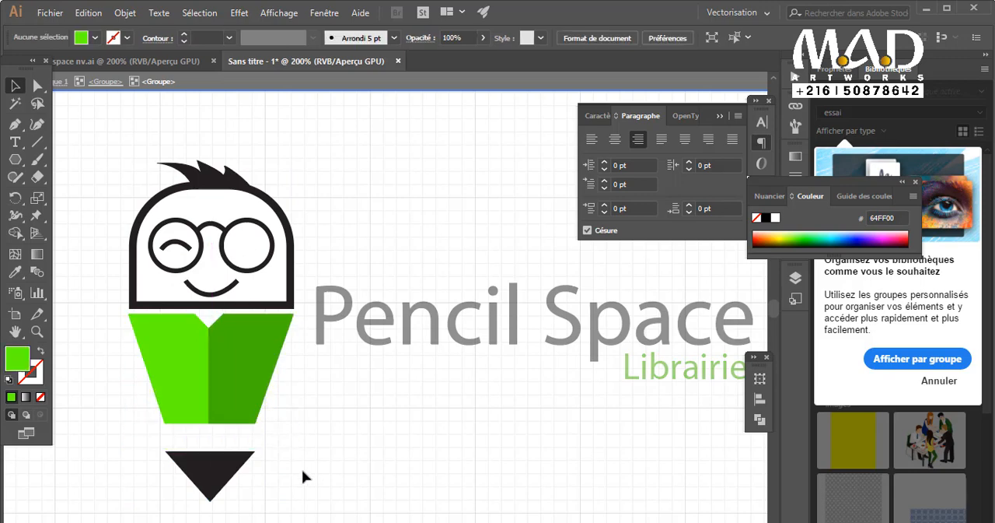
Move the black pencil tip up to just below the shortened green body and leave the group.
drag(221, 476, 221, 451)
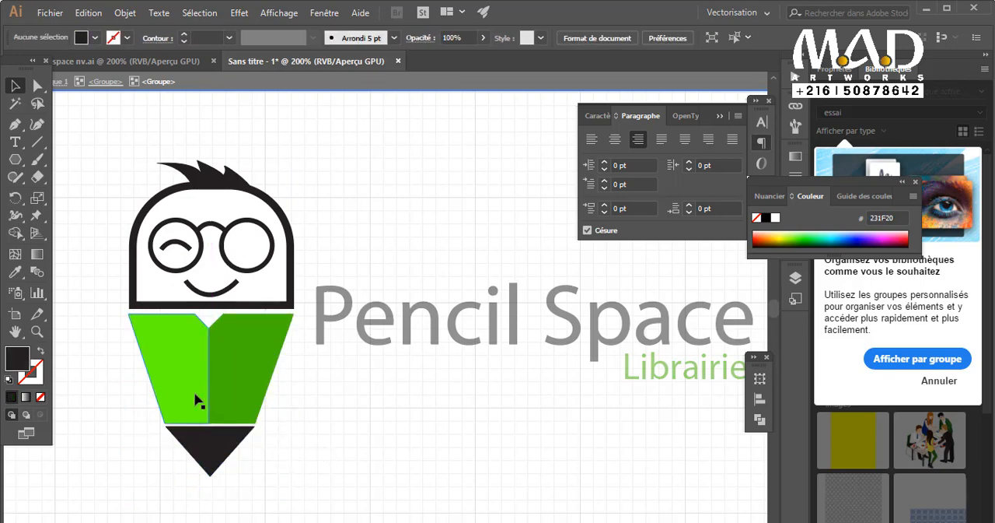
key(ctrl+0)
double_click(433, 386)
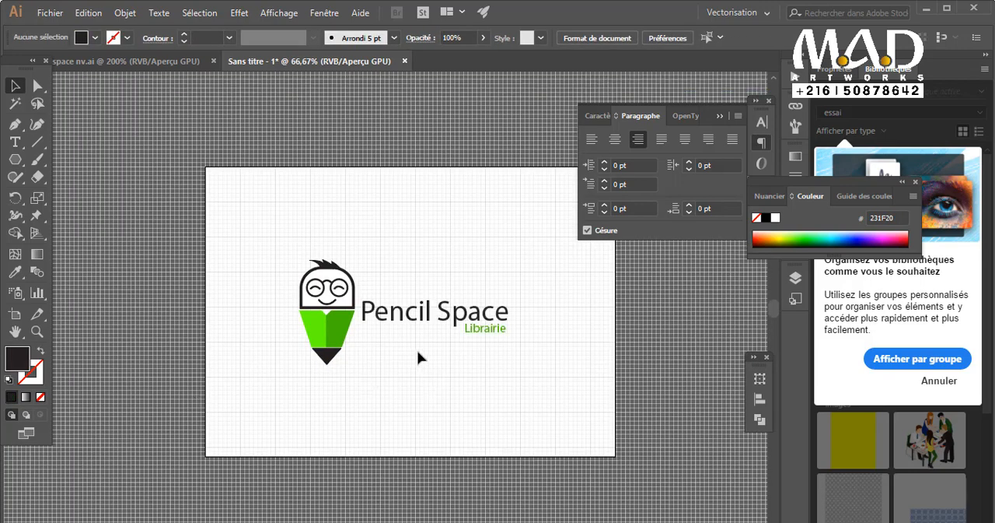
Move the complete logo to the upper part of the artboard and duplicate its character and text below it.
drag(422, 358, 367, 362)
drag(206, 246, 301, 328)
drag(237, 308, 256, 232)
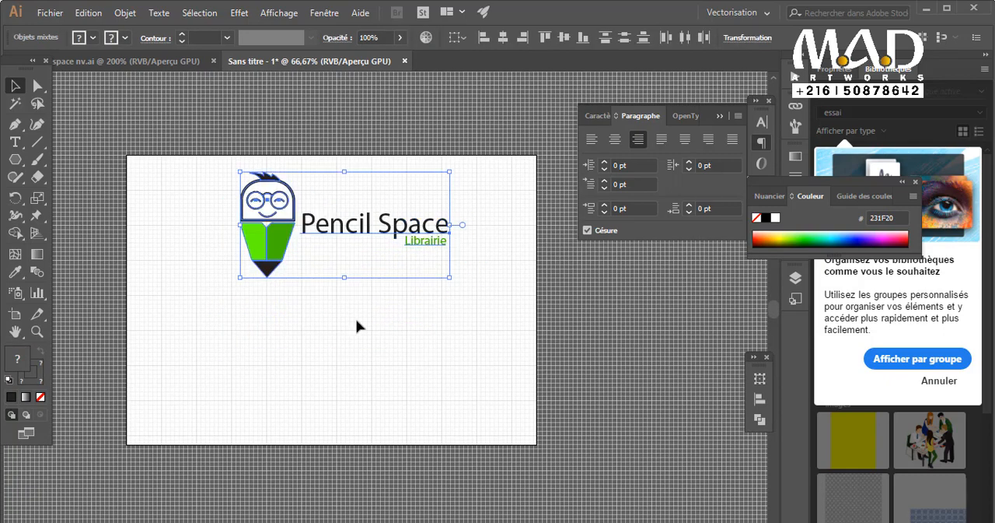
click(355, 311)
drag(285, 263, 284, 392)
drag(364, 227, 377, 332)
Split "Pencil Space" in the copied text into two lines, replacing the space with a line break.
double_click(369, 332)
click(369, 332)
key(BackSpace)
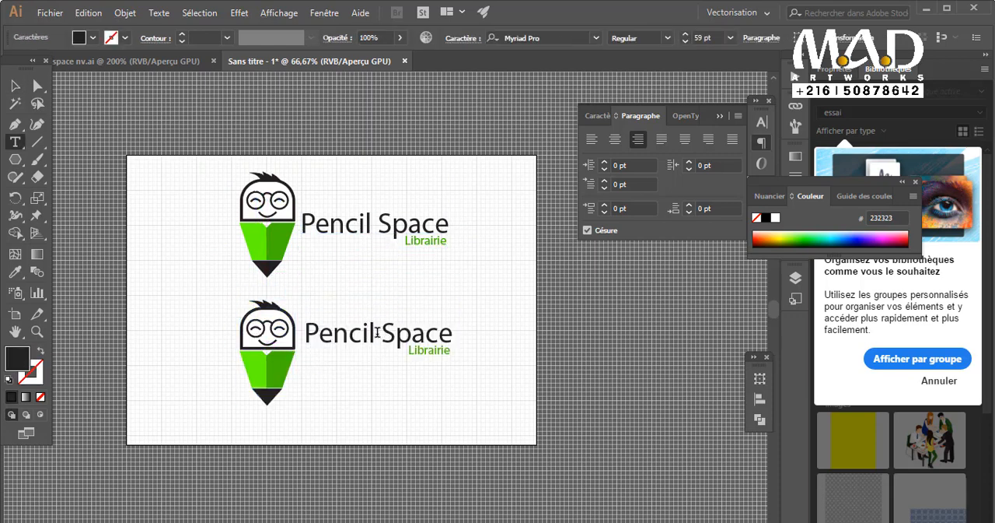
key(BackSpace)
key(Return)
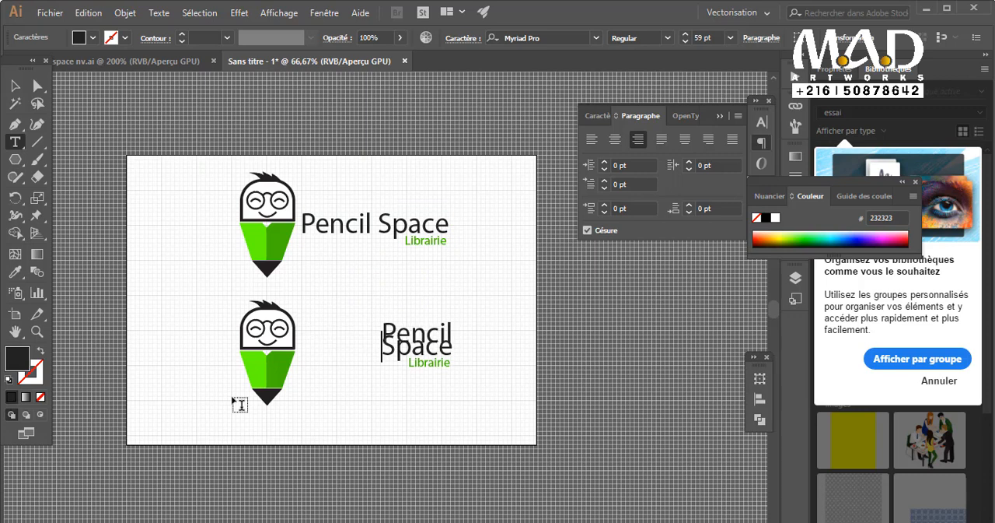
Left-align all lines of the copied text after trying centred alignment.
key(ctrl+a)
click(614, 139)
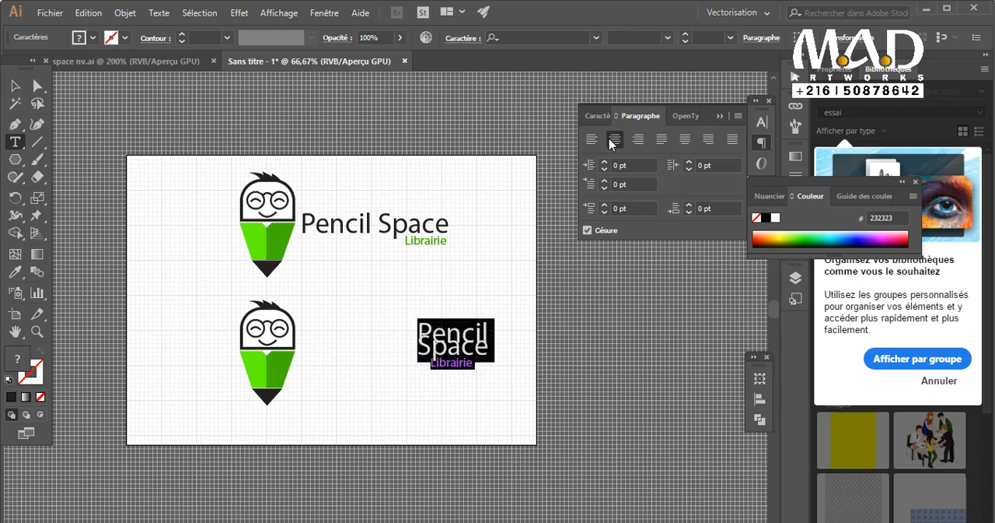
click(592, 139)
Set the right indent of the copied two-line text to 56 pt.
click(597, 115)
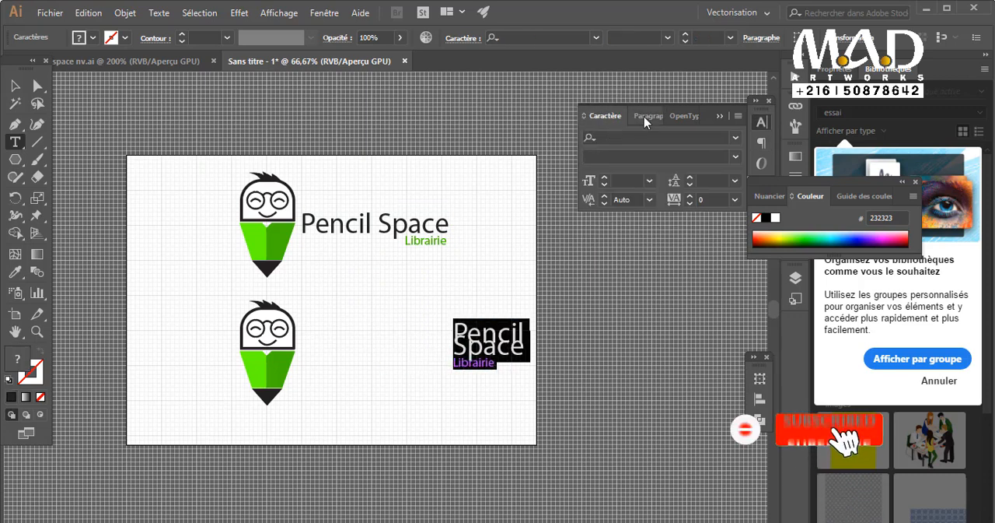
click(644, 117)
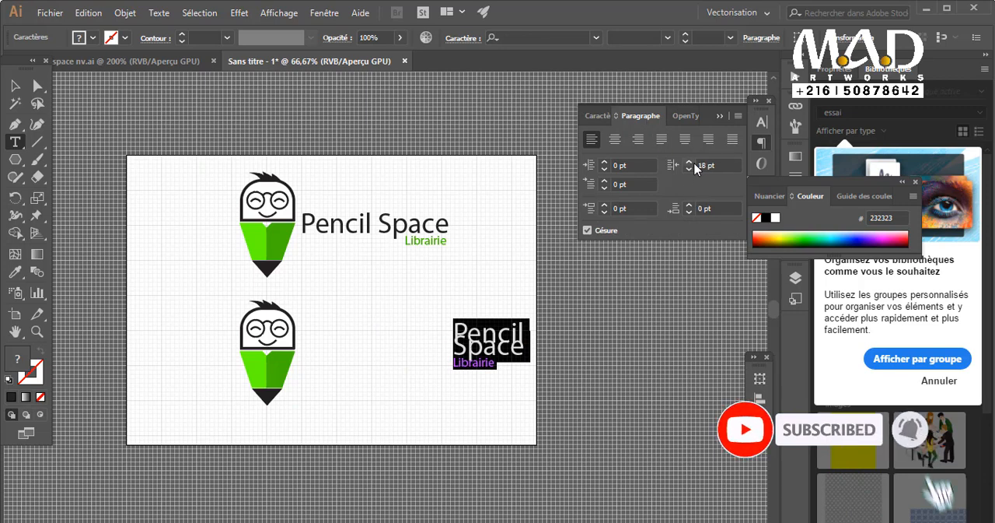
click(691, 161)
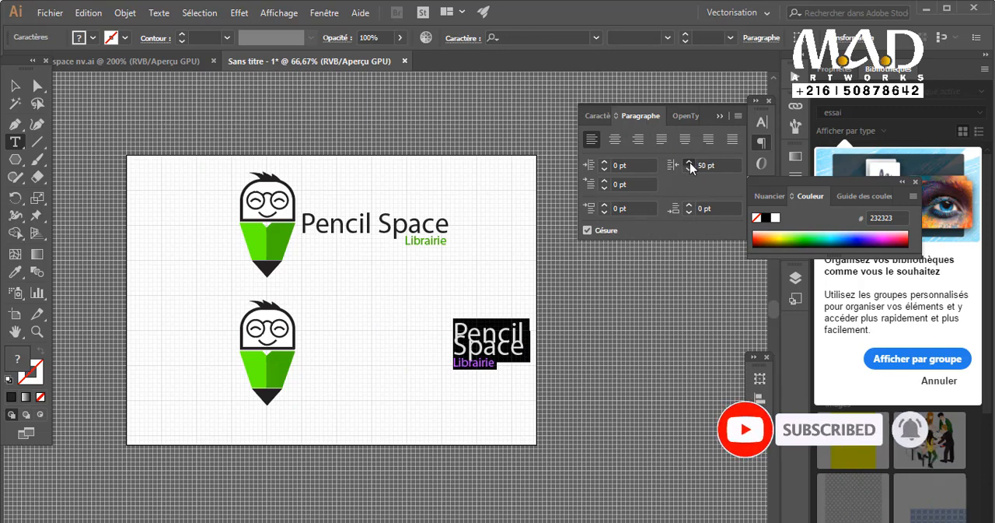
click(496, 363)
drag(496, 362, 438, 314)
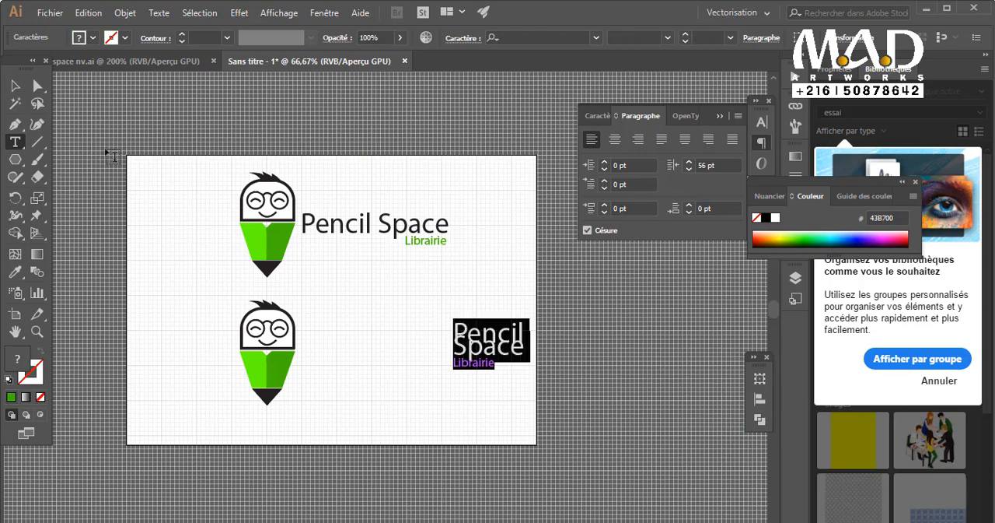
Delete the split two-line text and move the lower pencil character toward the horizontal middle of the artboard.
click(15, 85)
key(Delete)
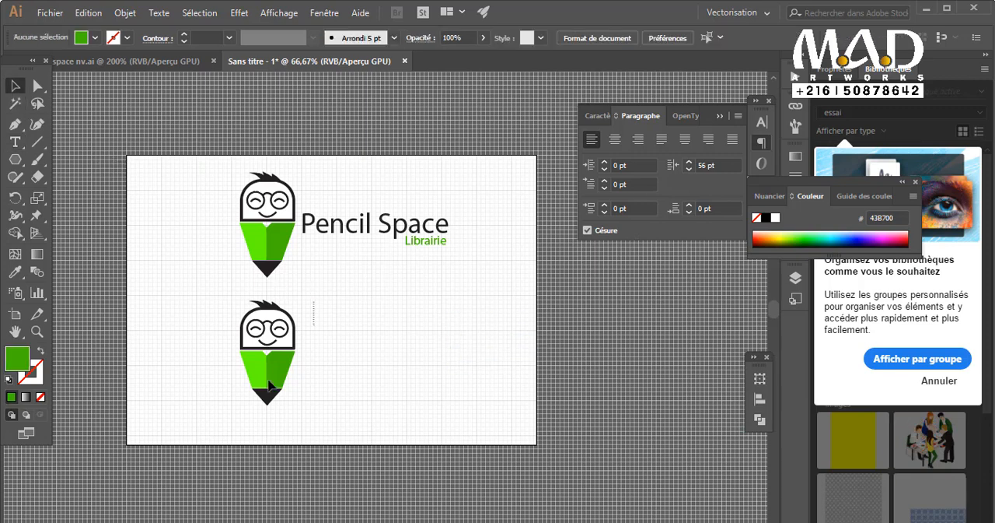
drag(270, 385, 350, 372)
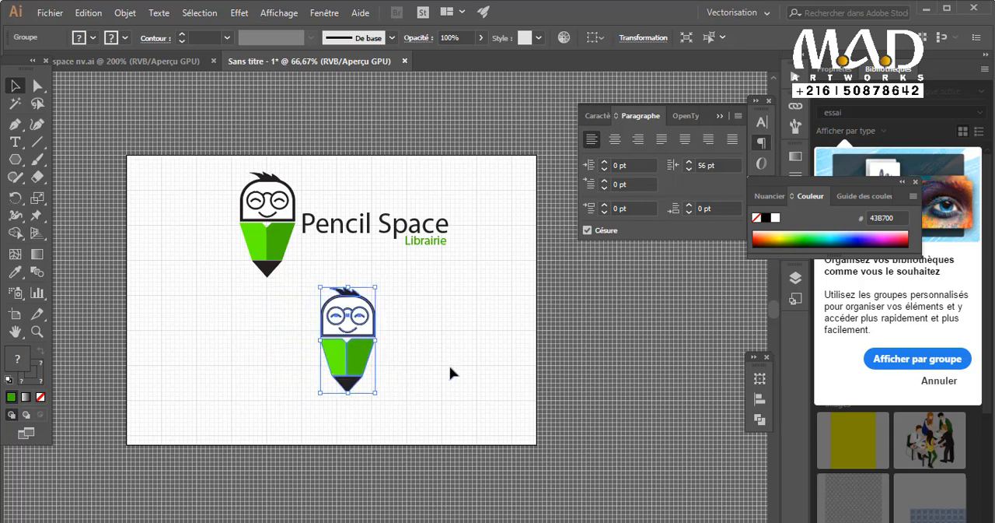
Duplicate the upper logo's "Pencil Space Librairie" text and place the copy centred just beneath the lower character's pencil tip.
drag(428, 242, 405, 365)
drag(401, 421, 401, 420)
click(401, 319)
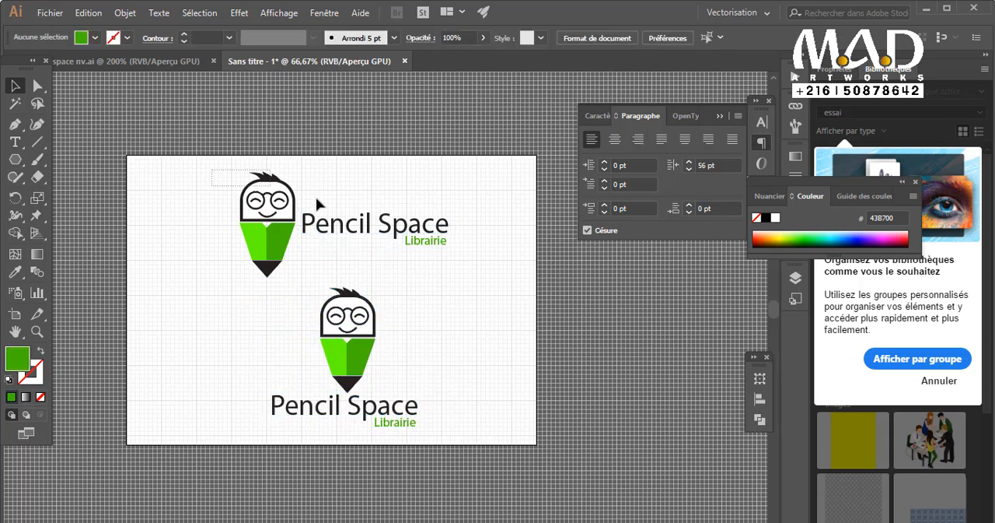
Try arranging the logos side by side, with the horizontal version on the artboard's left and the stacked version on its right.
drag(317, 203, 201, 263)
click(307, 412)
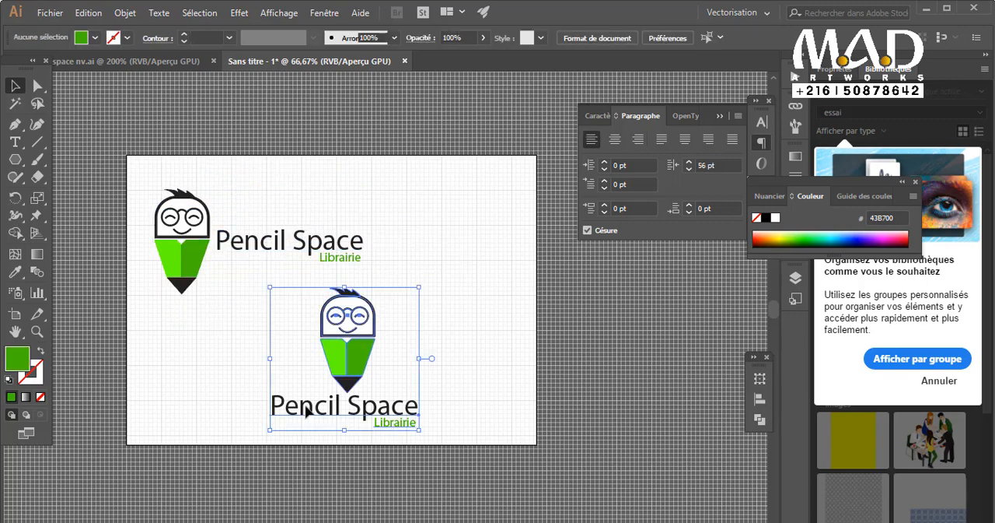
mouse_move(307, 412)
mouse_down()
mouse_move(462, 379)
mouse_move(449, 376)
mouse_up()
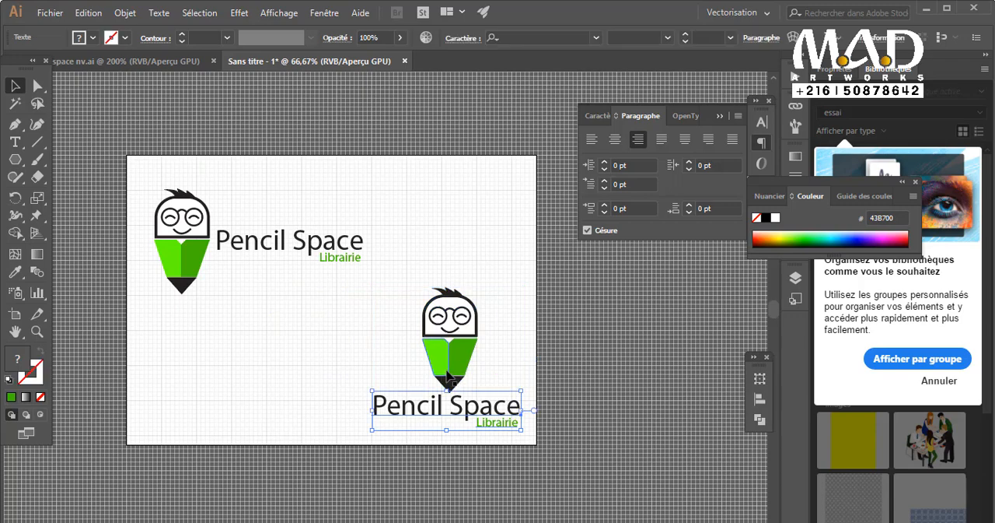
click(523, 326)
drag(523, 326, 439, 428)
drag(447, 369, 453, 258)
click(312, 358)
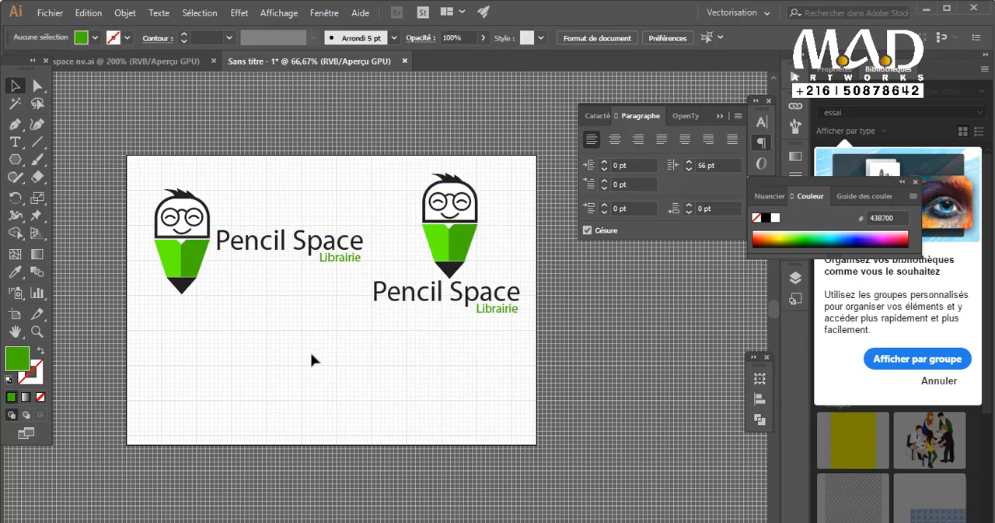
Undo the stacked logo's moves and return the horizontal logo to the upper middle of the artboard.
key(ctrl+z)
key(ctrl+z)
click(193, 304)
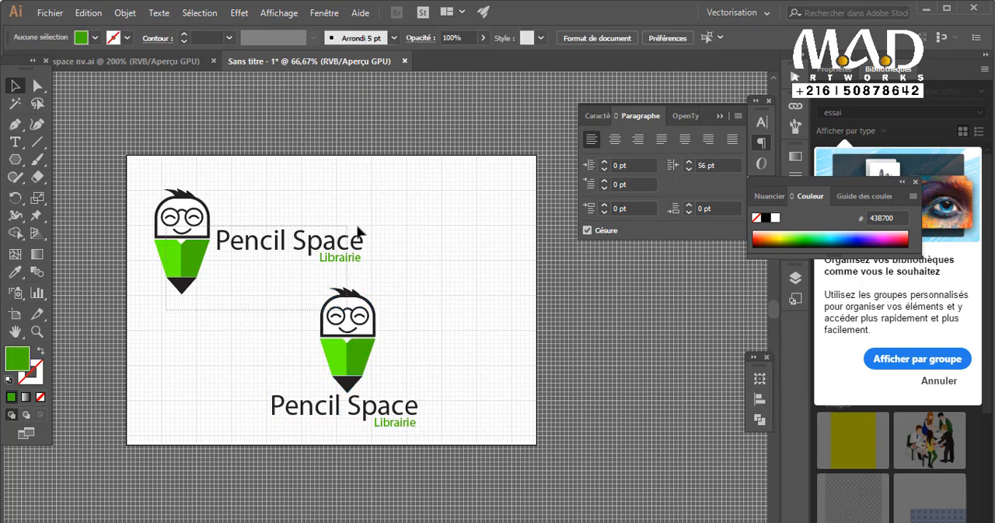
drag(357, 226, 359, 226)
drag(147, 166, 375, 263)
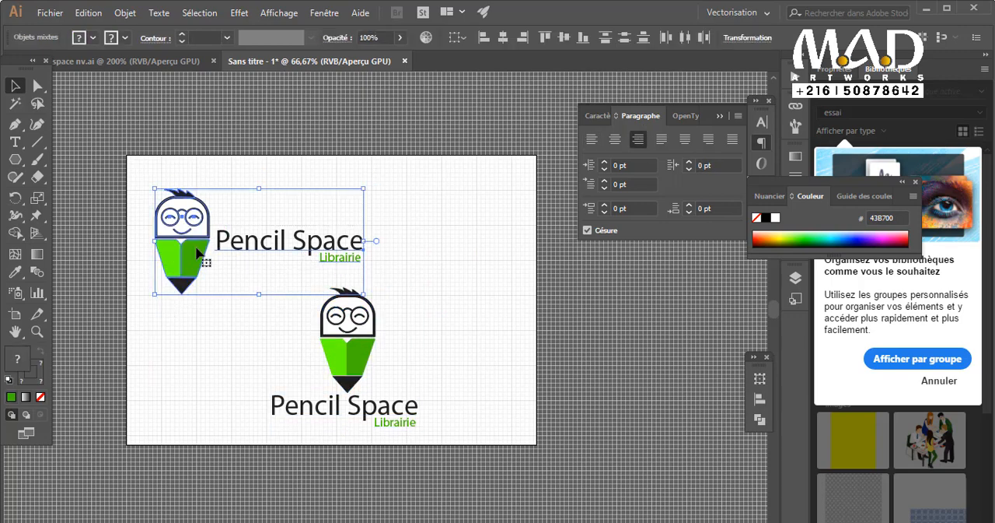
drag(199, 253, 281, 239)
click(458, 338)
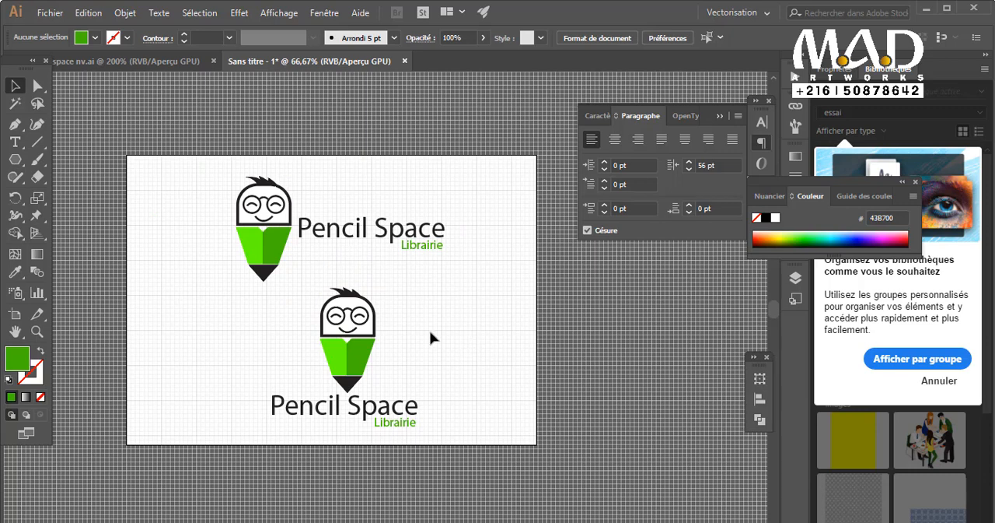
Lower the upper logo's text slightly beside its pencil character.
drag(442, 255, 425, 258)
click(472, 325)
click(443, 310)
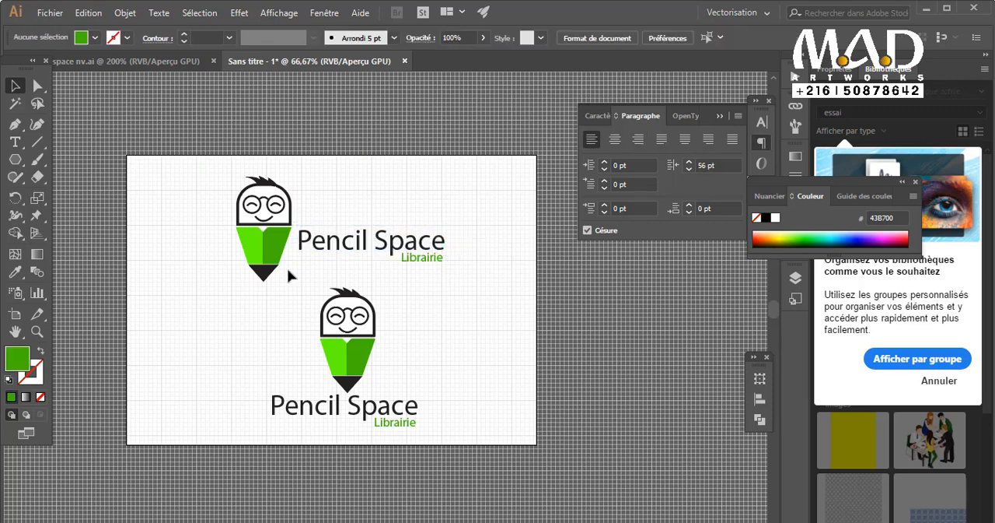
Move the upper logo's character and text together slightly upward, widening the gap above the stacked logo.
drag(367, 210, 435, 260)
mouse_move(473, 200)
mouse_down()
mouse_move(304, 238)
mouse_move(259, 269)
mouse_up()
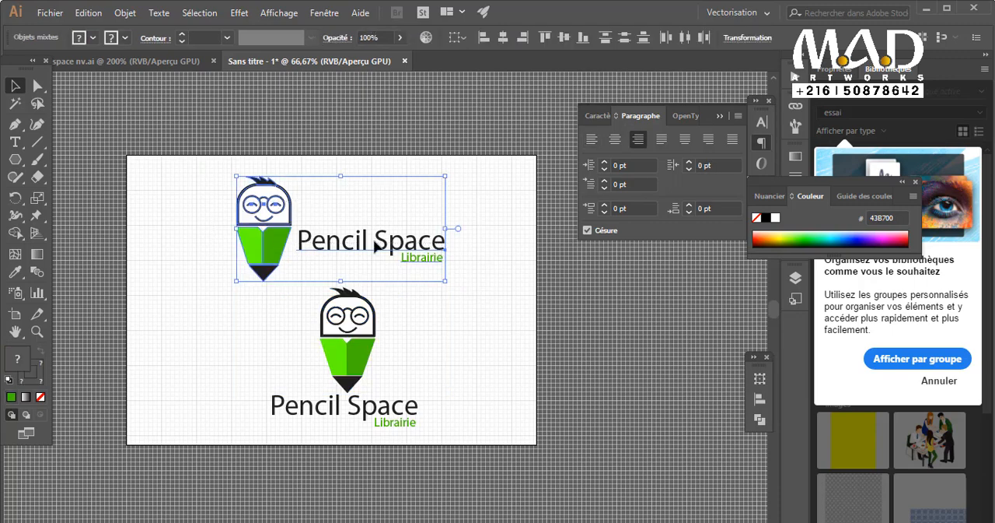
drag(378, 244, 377, 231)
click(476, 332)
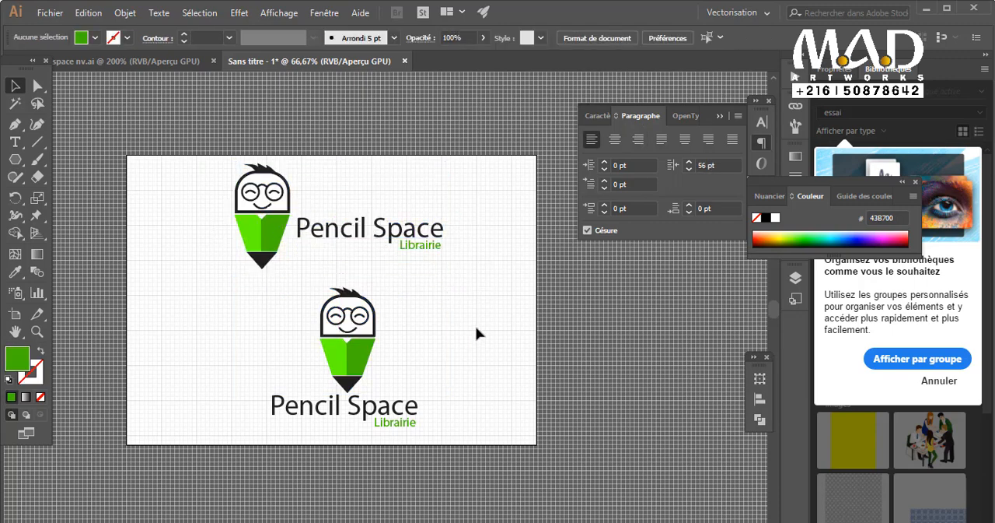
Examine both logo layouts in full-screen view, first close up and then with the whole artboard visible.
click(722, 115)
key(f)
key(f)
key(z)
click(424, 201)
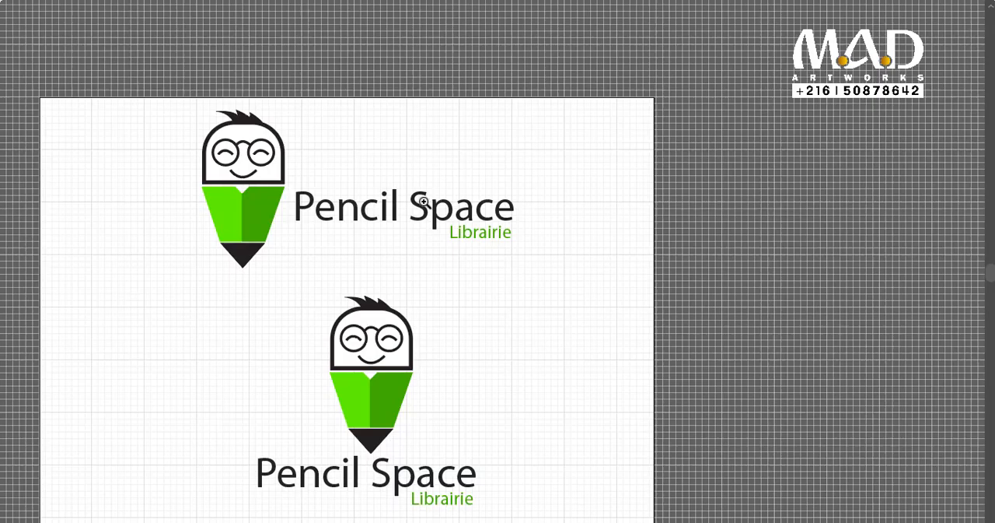
click(423, 201)
drag(430, 222, 543, 114)
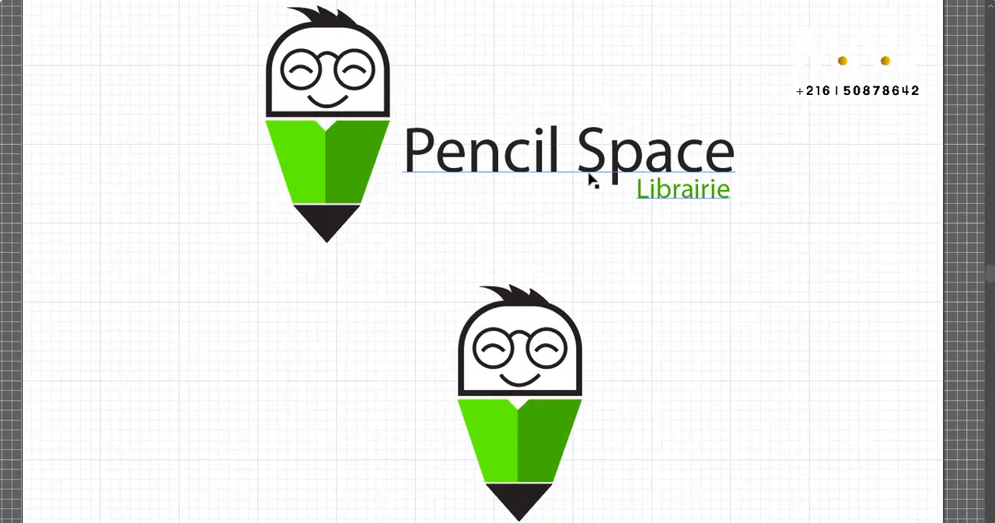
key(ctrl+minus)
drag(521, 250, 517, 216)
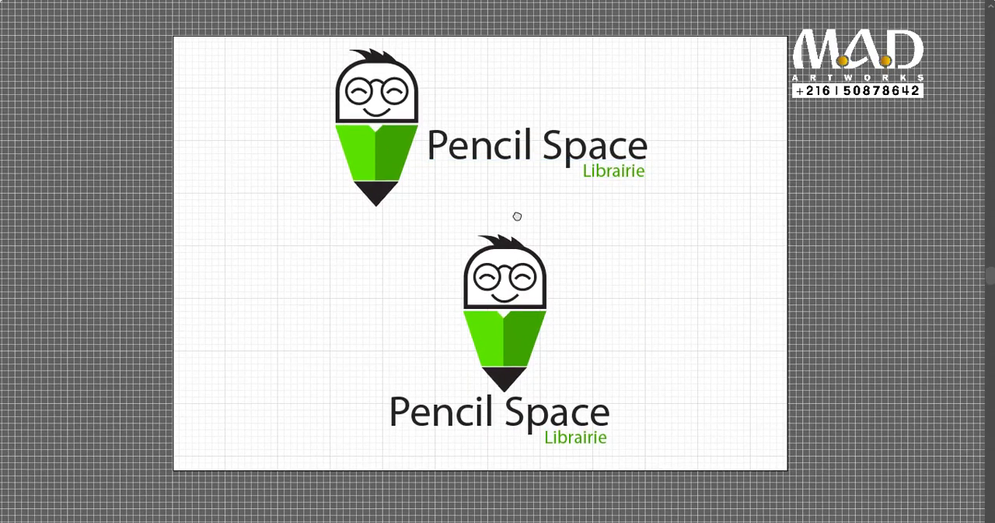